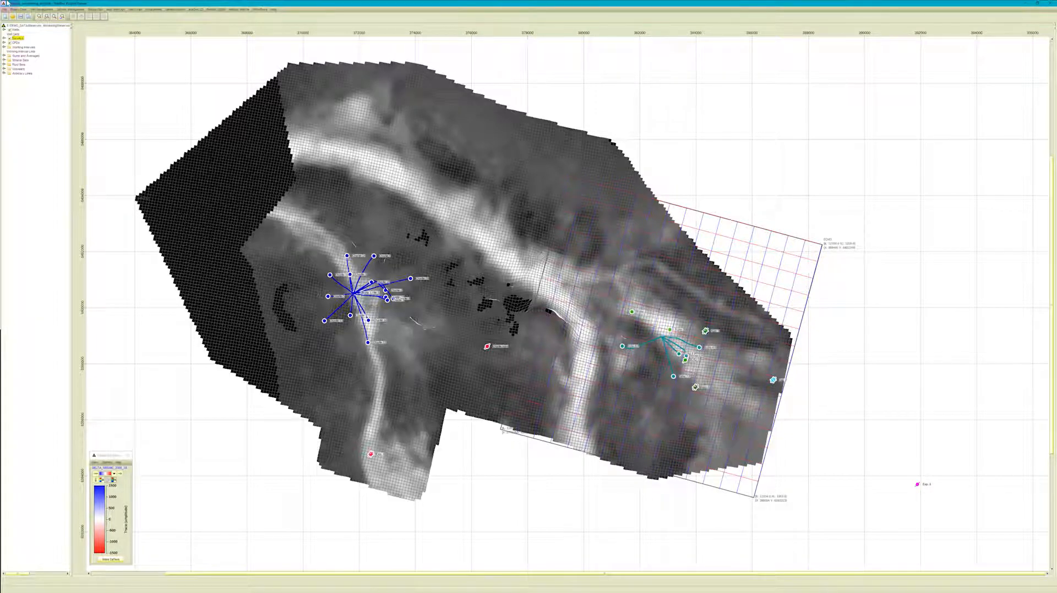
Examine the project's wells, seismic surveys and reservoir grid properties in the data tree.
left_click(5, 29)
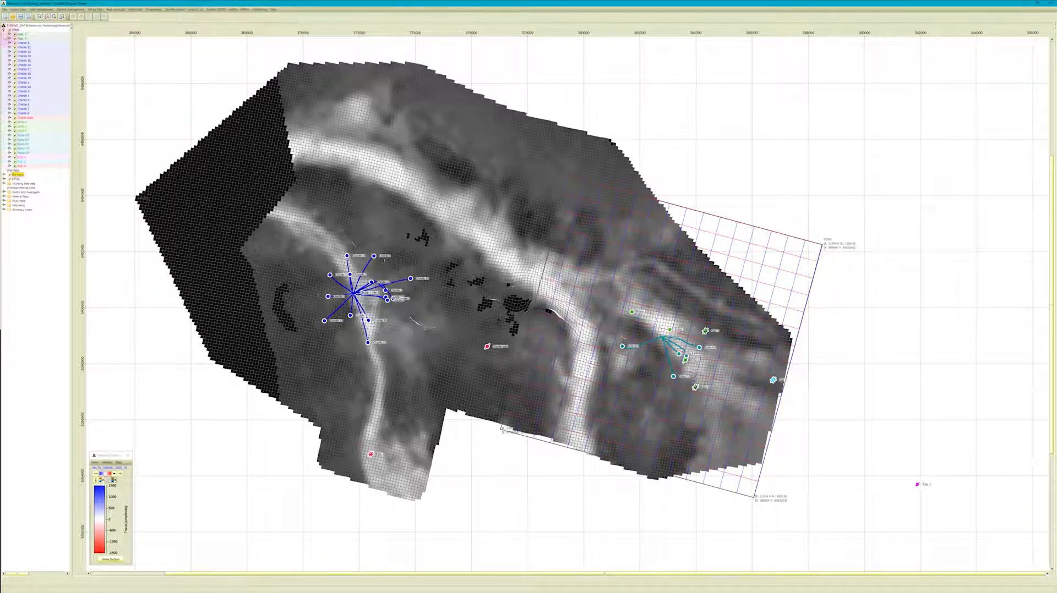
left_click(4, 30)
left_click(5, 38)
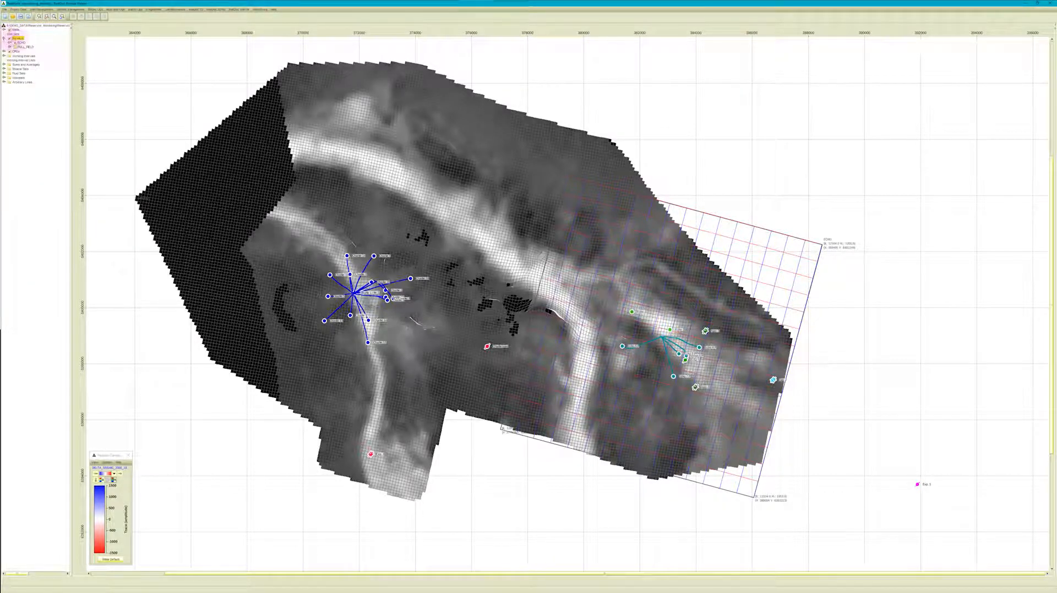
left_click(5, 52)
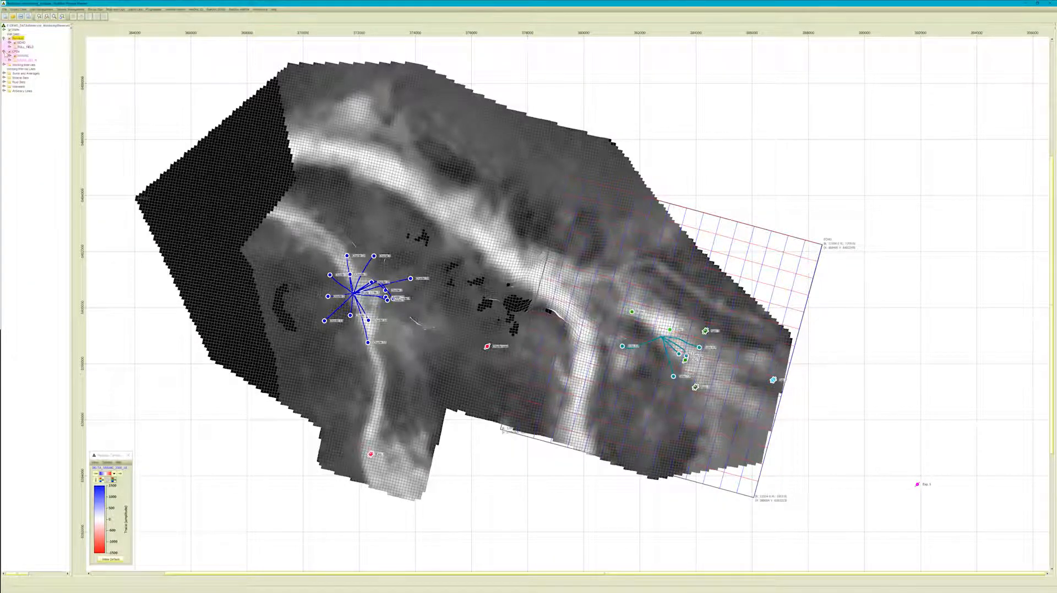
left_click(9, 55)
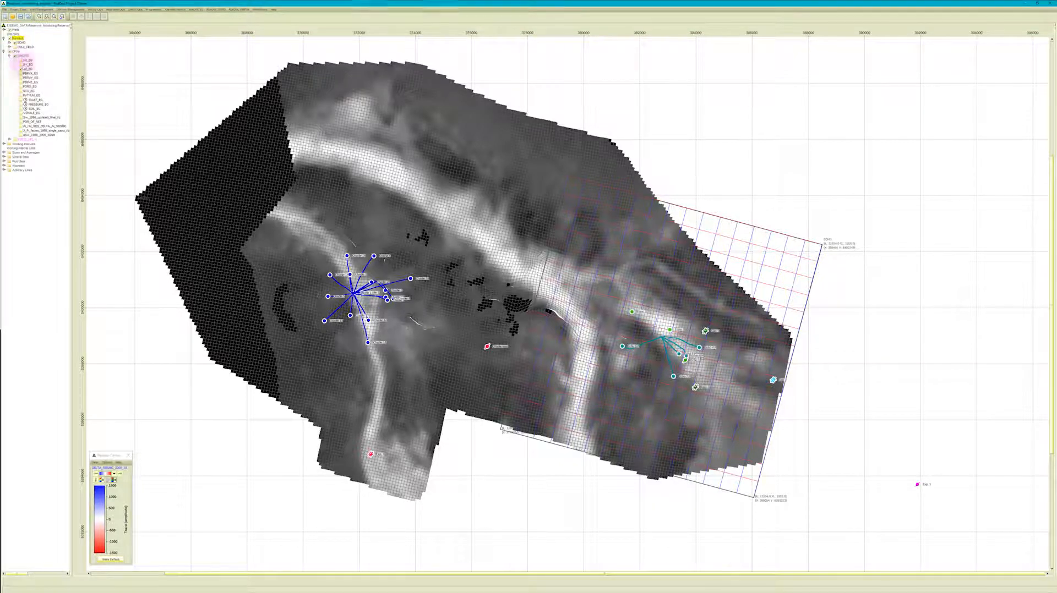
left_click(10, 56)
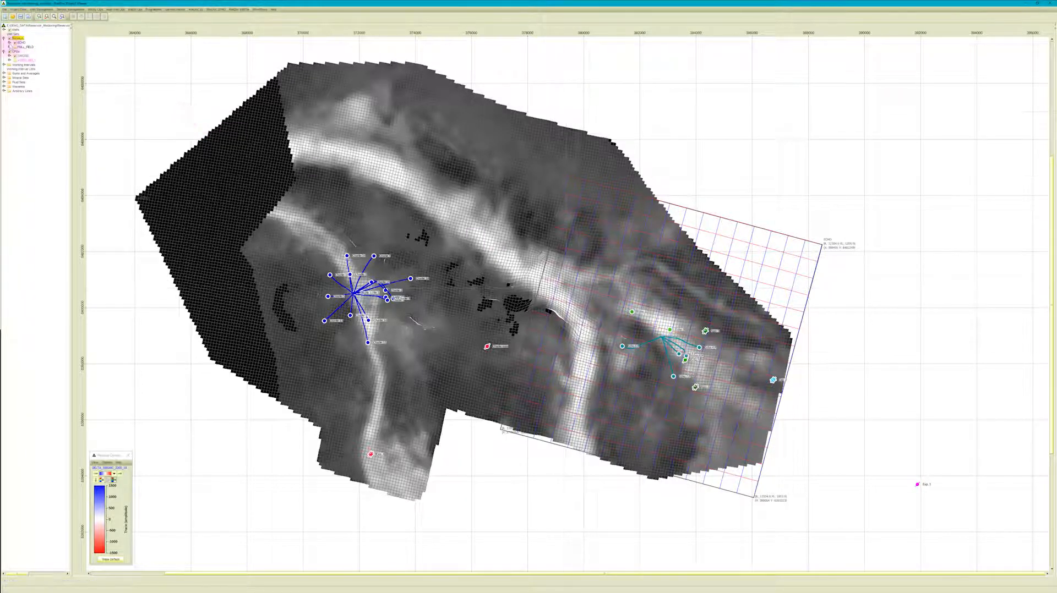
Show a conditioned KLAYER depth horizon of the survey on the map, and hide it again.
left_click(9, 42)
left_click(15, 51)
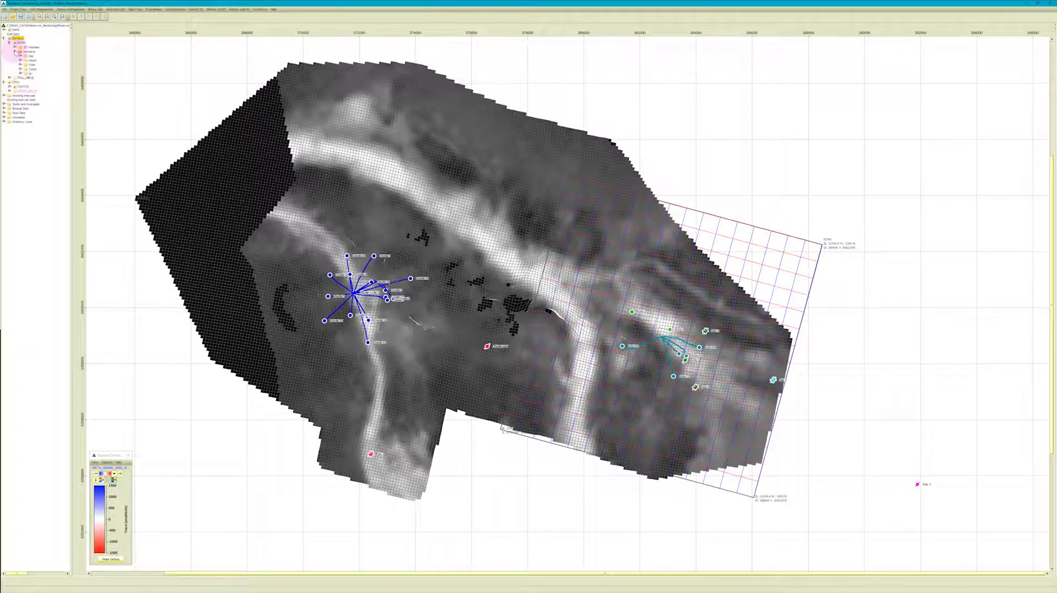
left_click(20, 60)
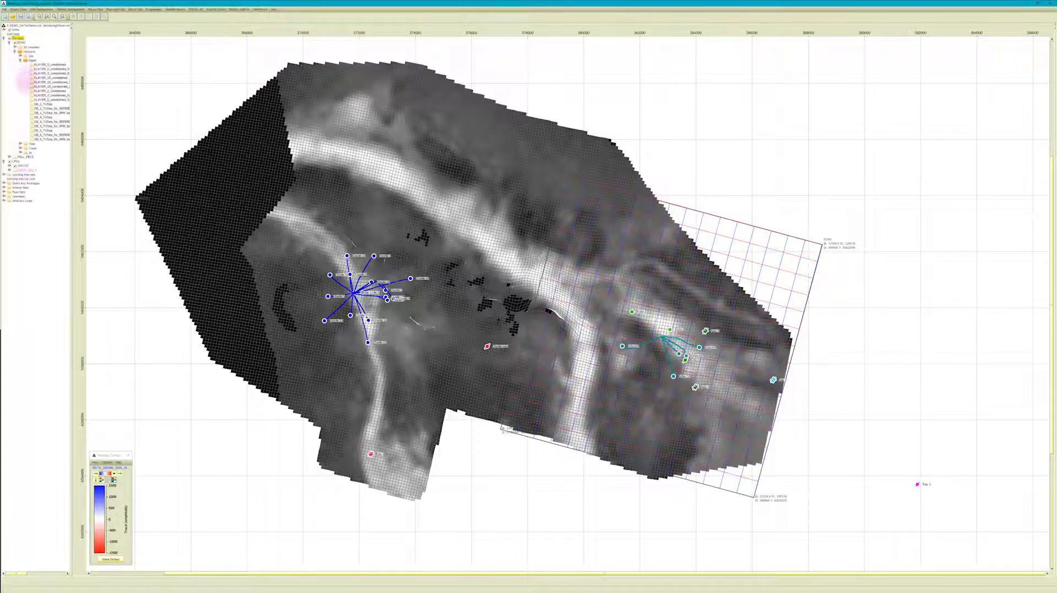
left_click(33, 91)
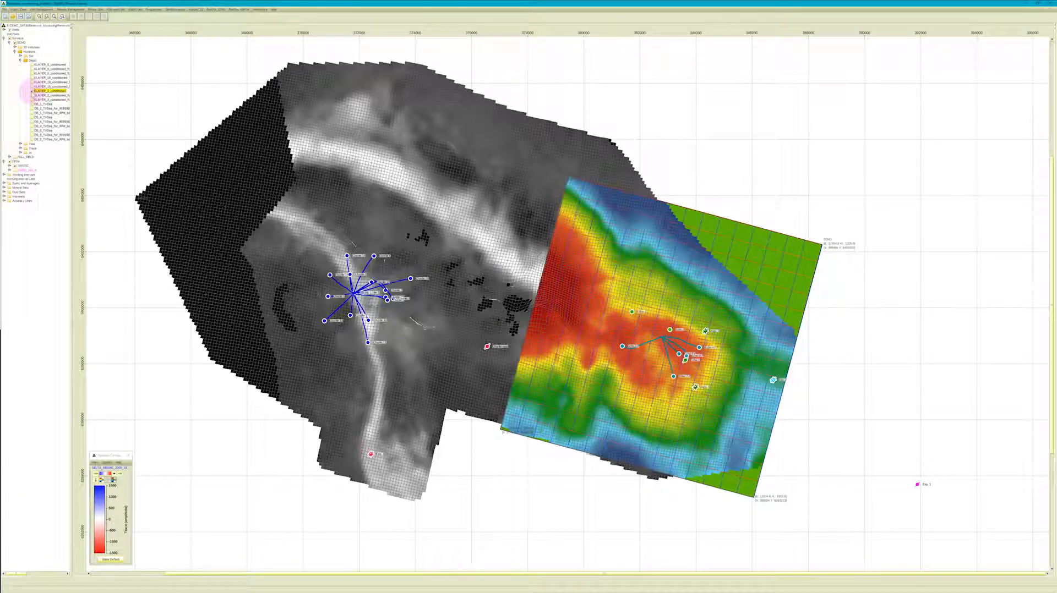
left_click(32, 92)
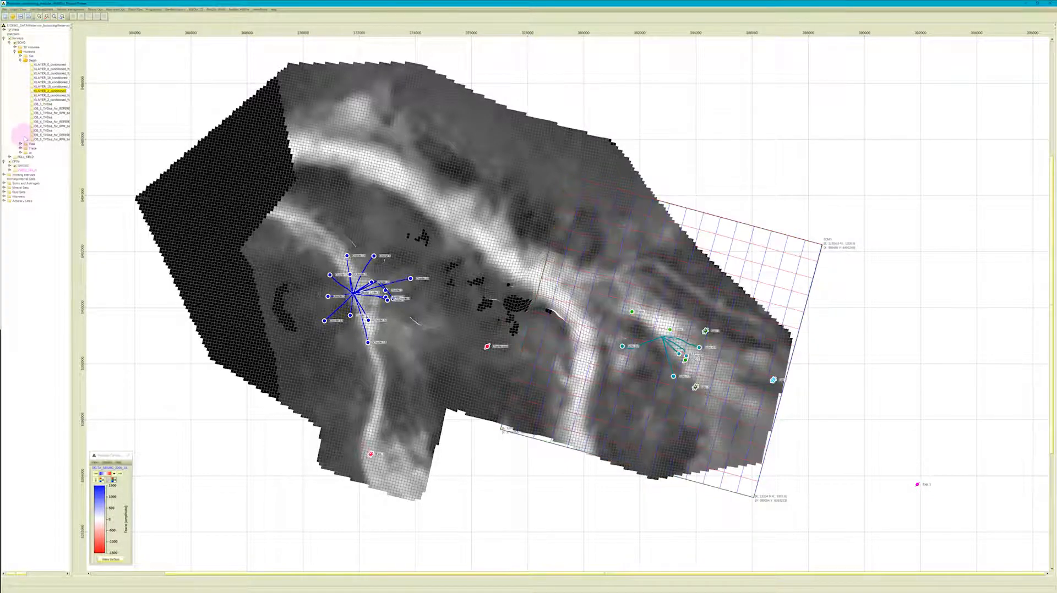
Show the reservoir grid's SWAT property on the map with its display settings moved clear of the central area.
left_click(10, 166)
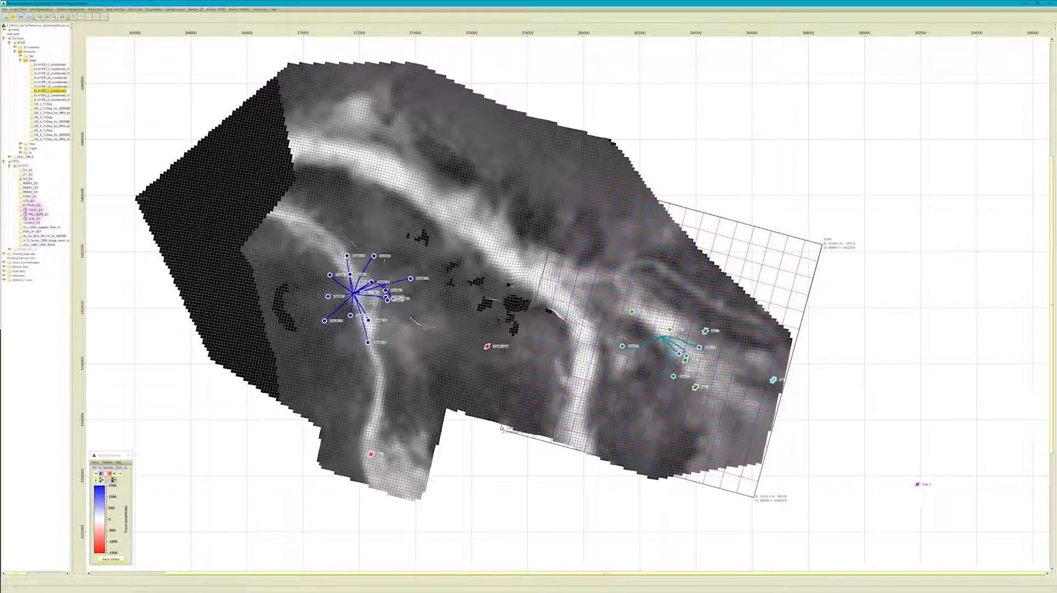
left_click(21, 210)
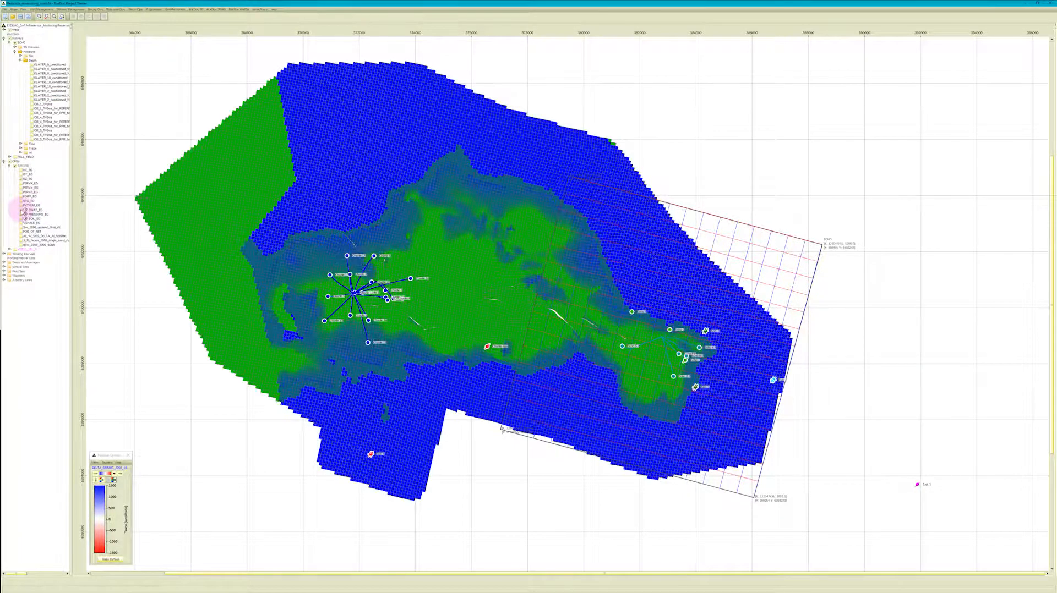
right_click(31, 210)
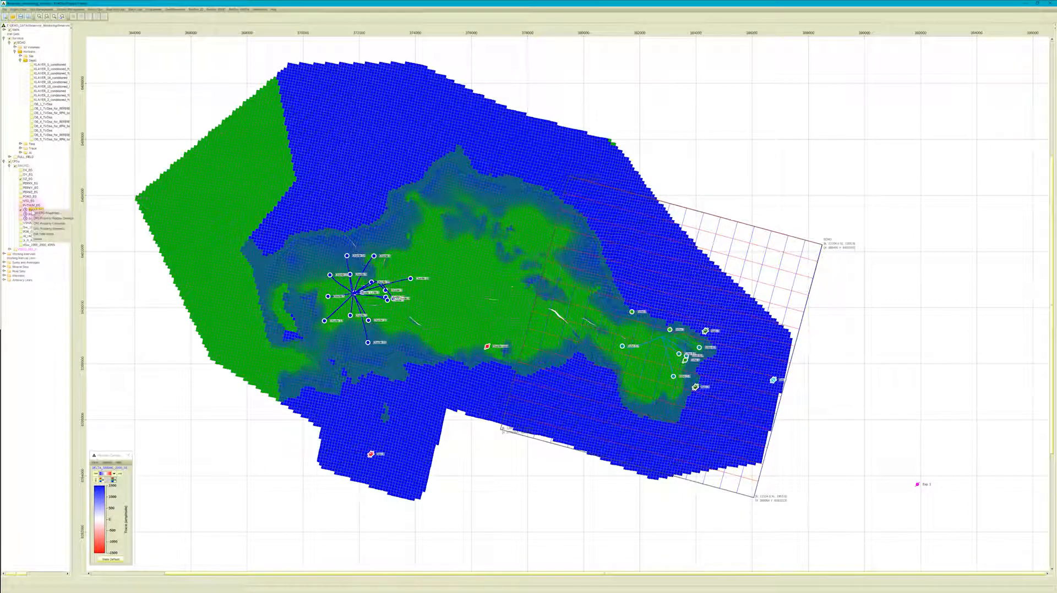
left_click(52, 218)
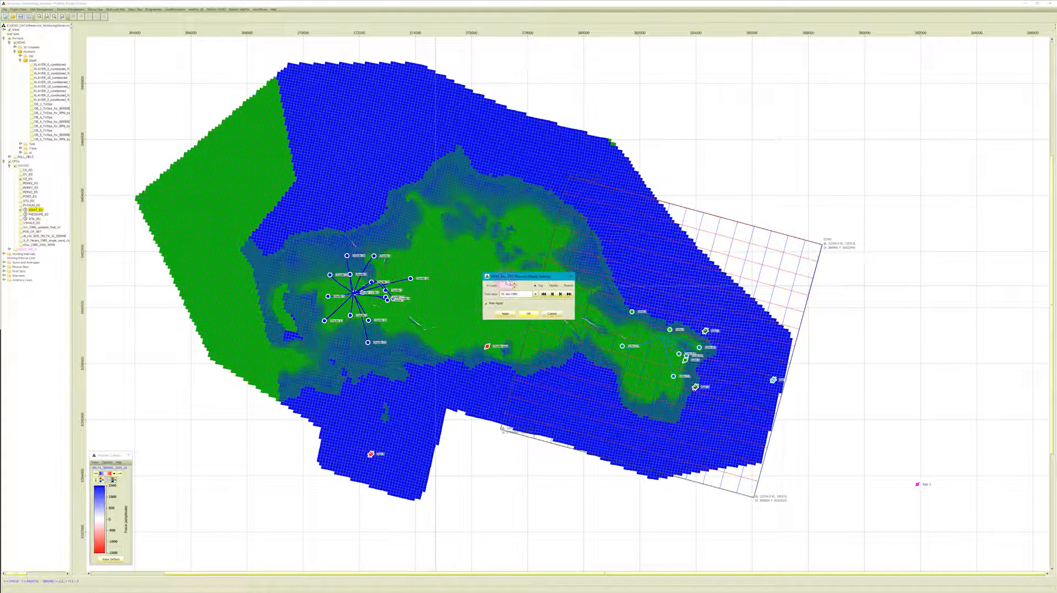
left_click_drag(508, 279, 562, 164)
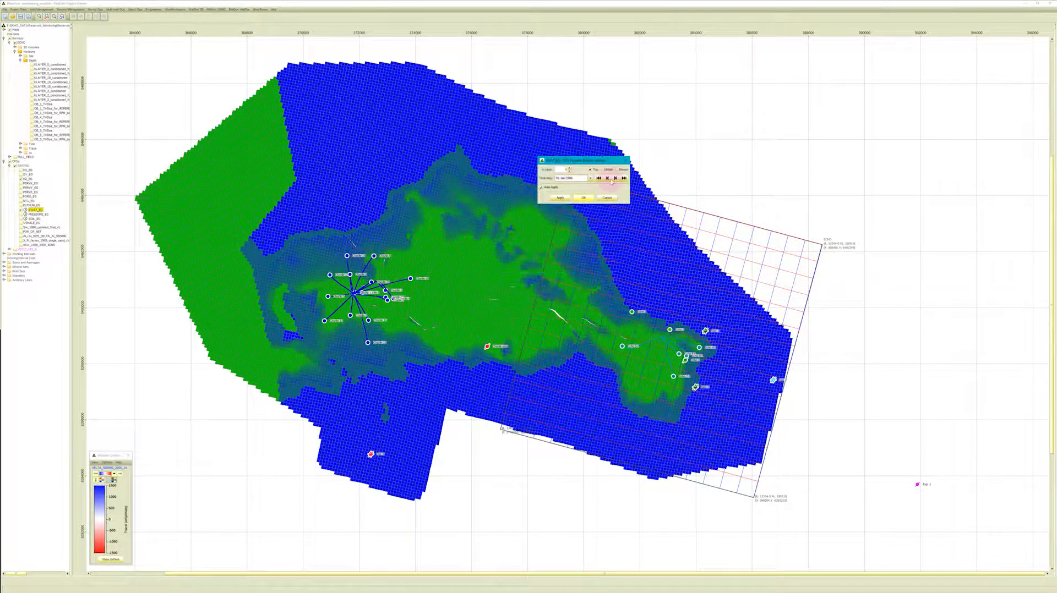
Step the SWAT property back and forward through its time steps, and hide it from the map.
left_click(607, 178)
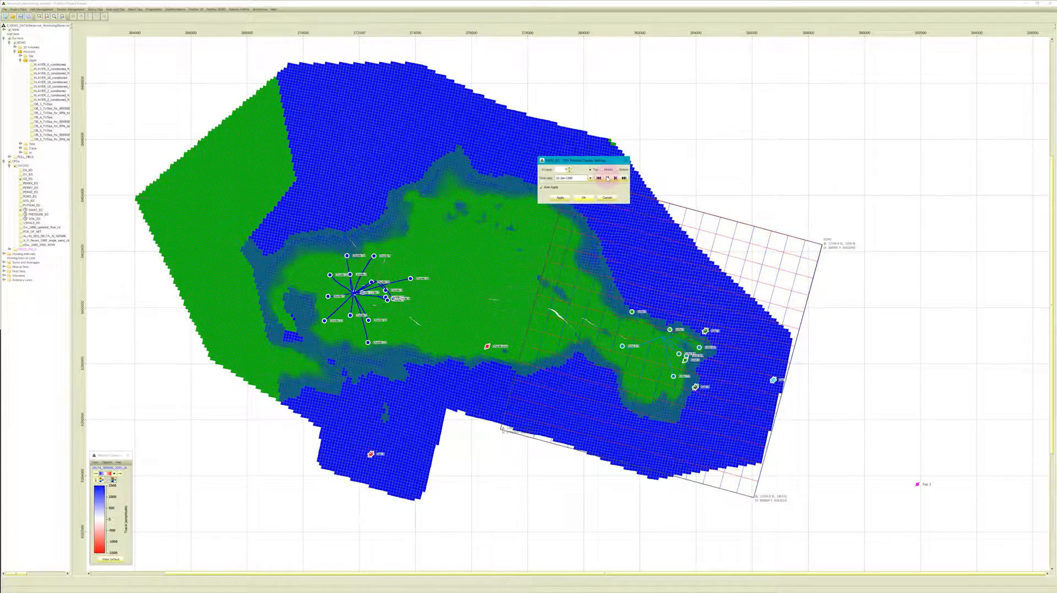
left_click(615, 179)
left_click(615, 179)
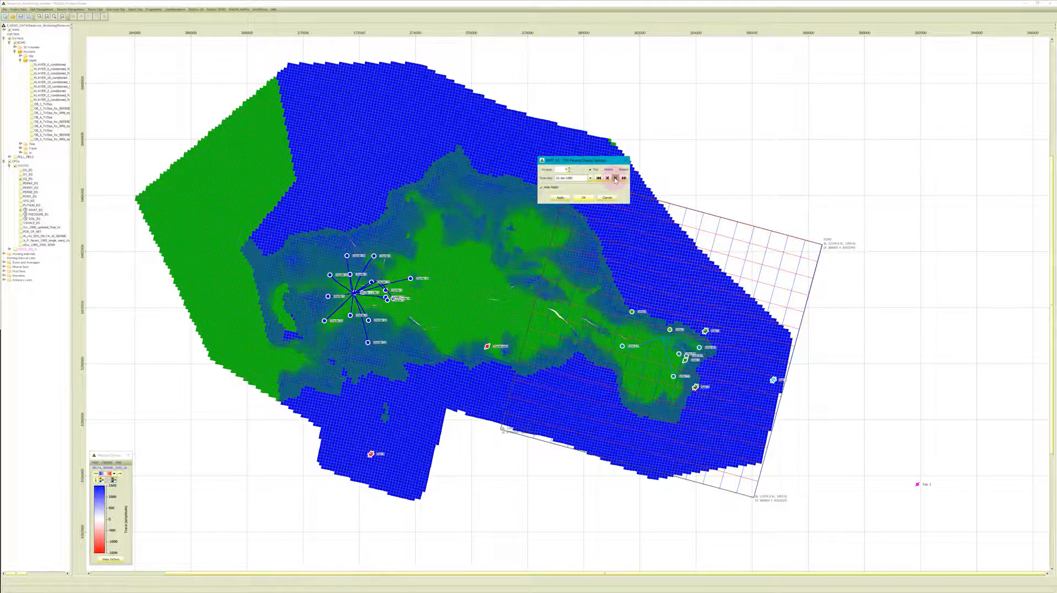
left_click(616, 179)
left_click(616, 179)
left_click(615, 178)
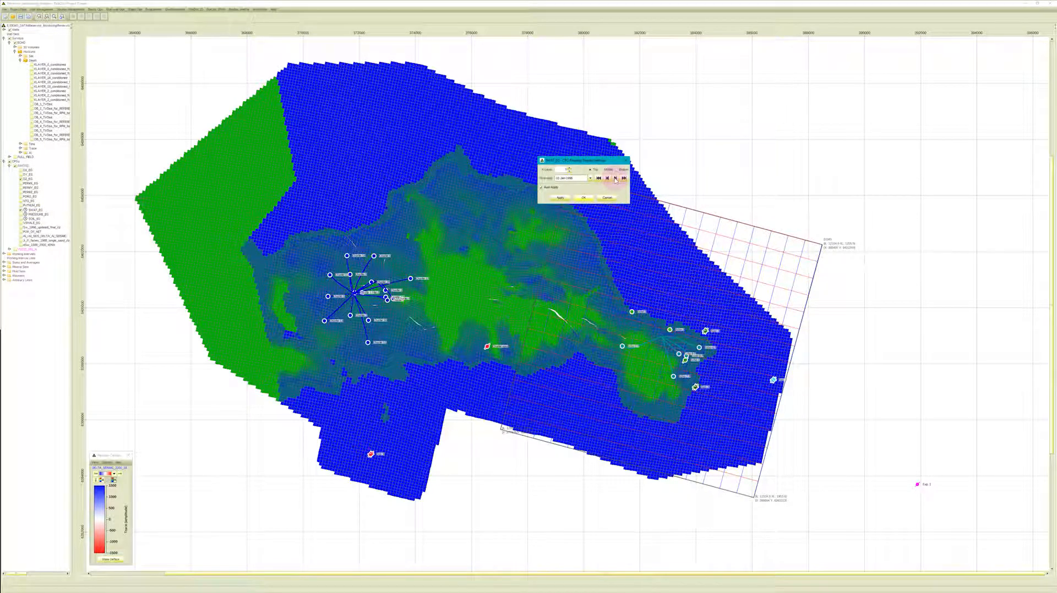
left_click(626, 160)
left_click(186, 128)
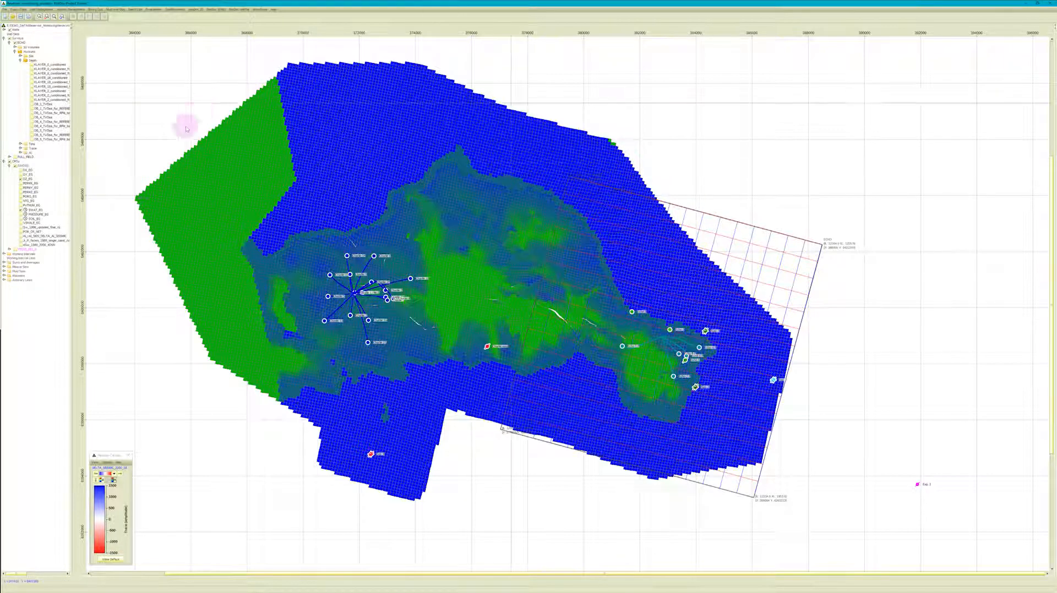
left_click(20, 210)
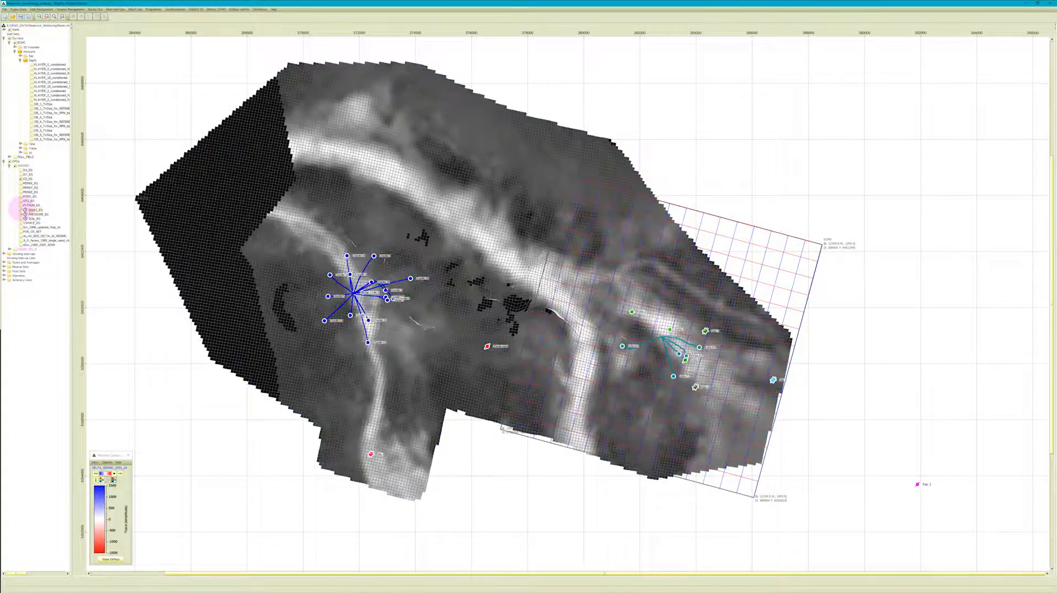
Display the horizon map stored above the Depth folder, and overlay the DELTA_SEISMIC trace map on the survey area.
left_click(21, 56)
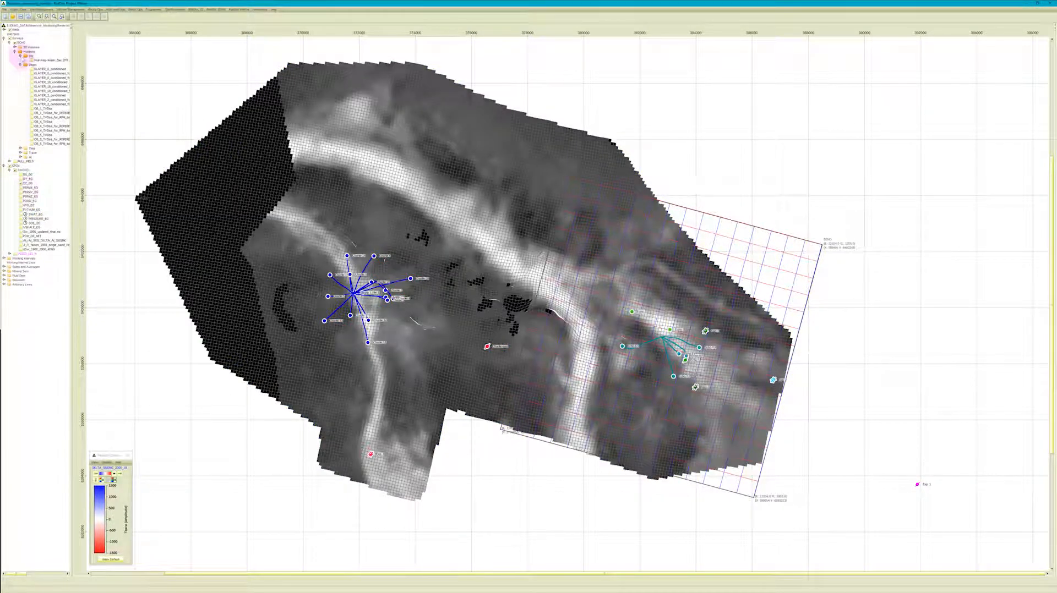
left_click(32, 61)
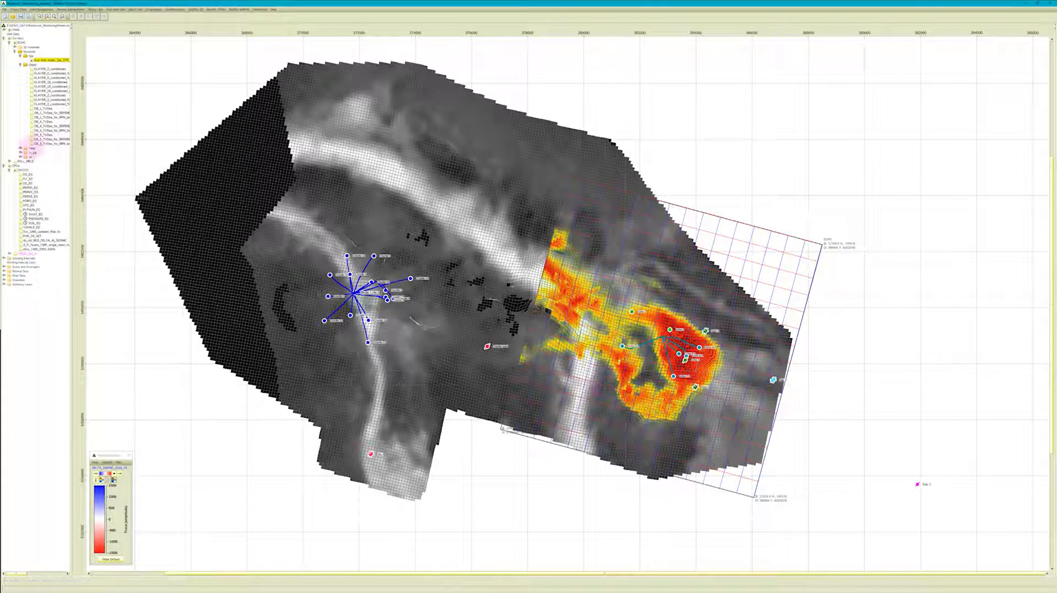
left_click(21, 152)
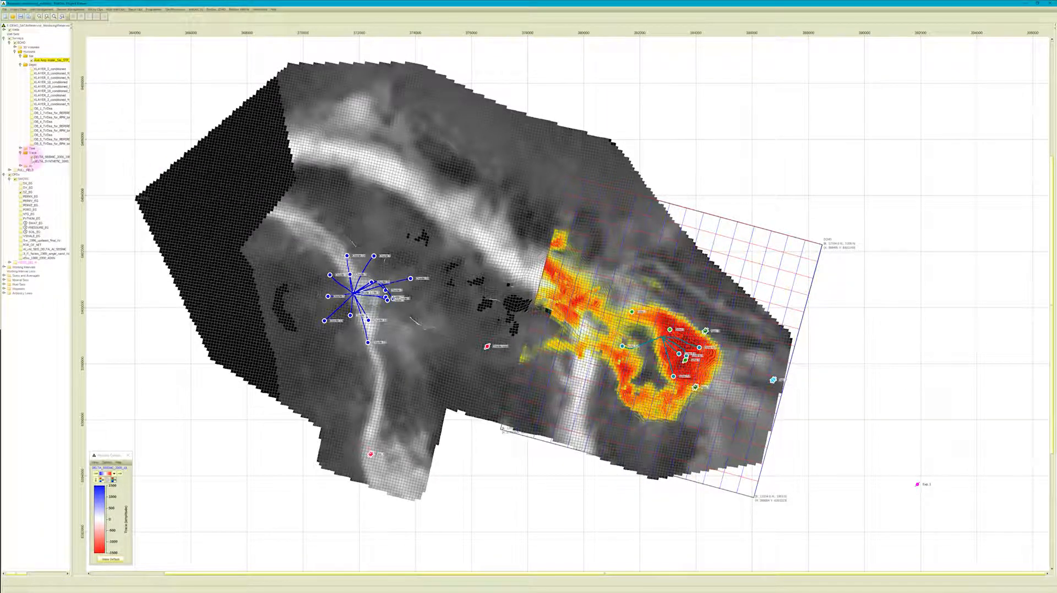
left_click(32, 157)
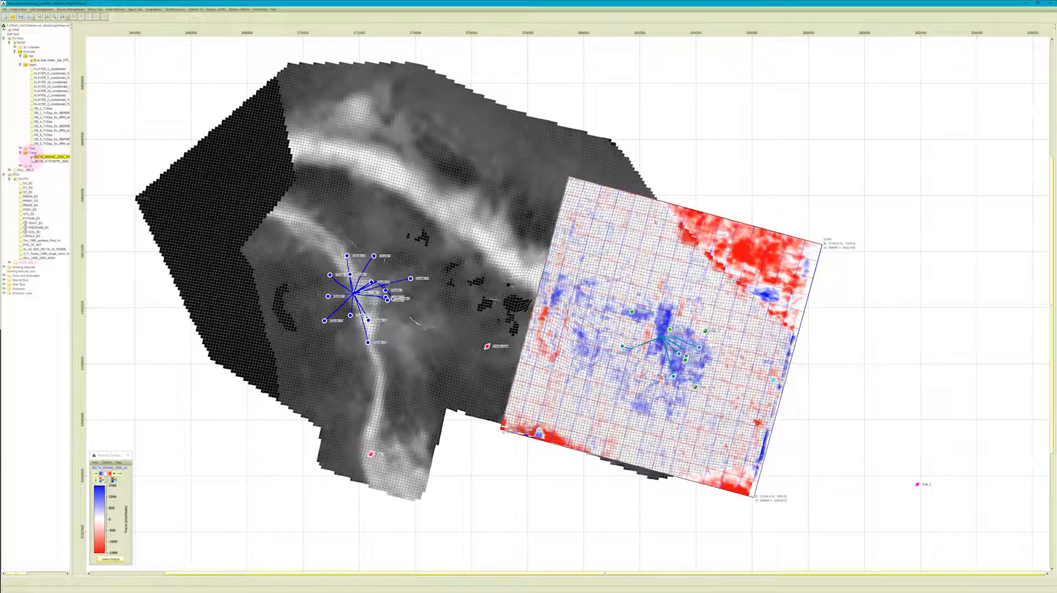
left_click(116, 517)
mouse_move(106, 487)
left_mouse_down()
mouse_move(71, 488)
mouse_move(114, 497)
left_mouse_up()
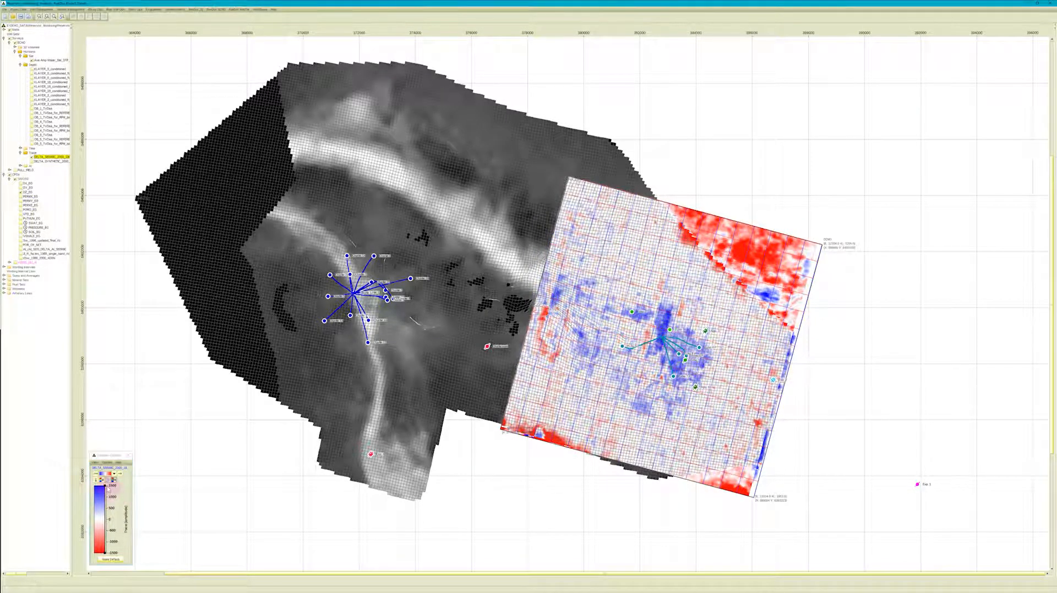
left_click(208, 123)
left_click(213, 9)
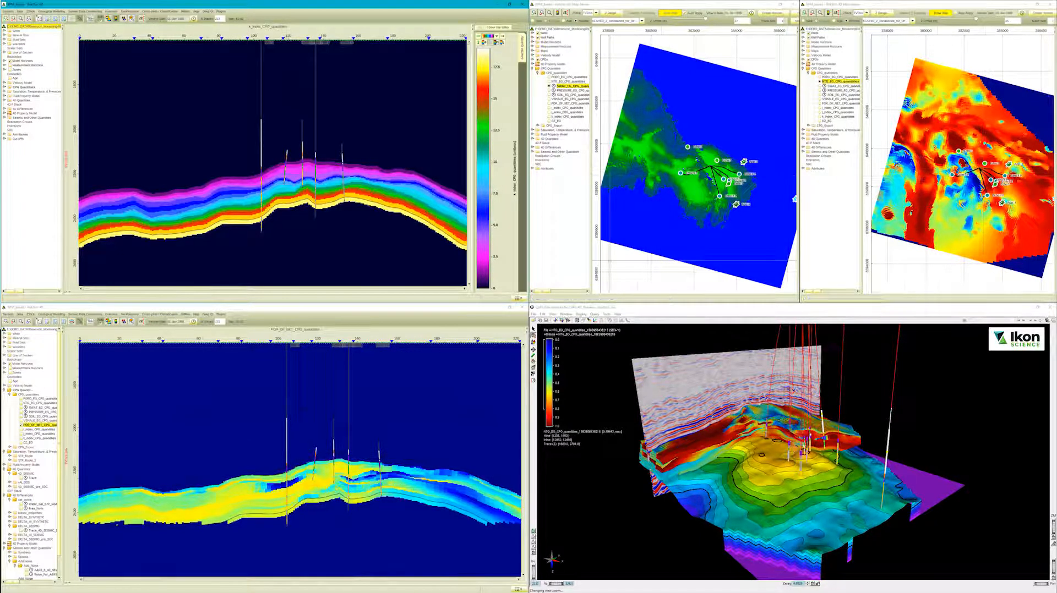
Open the model's depth conversion settings and choose Linear Interpolation as the conversion type.
left_click_drag(794, 497, 637, 416)
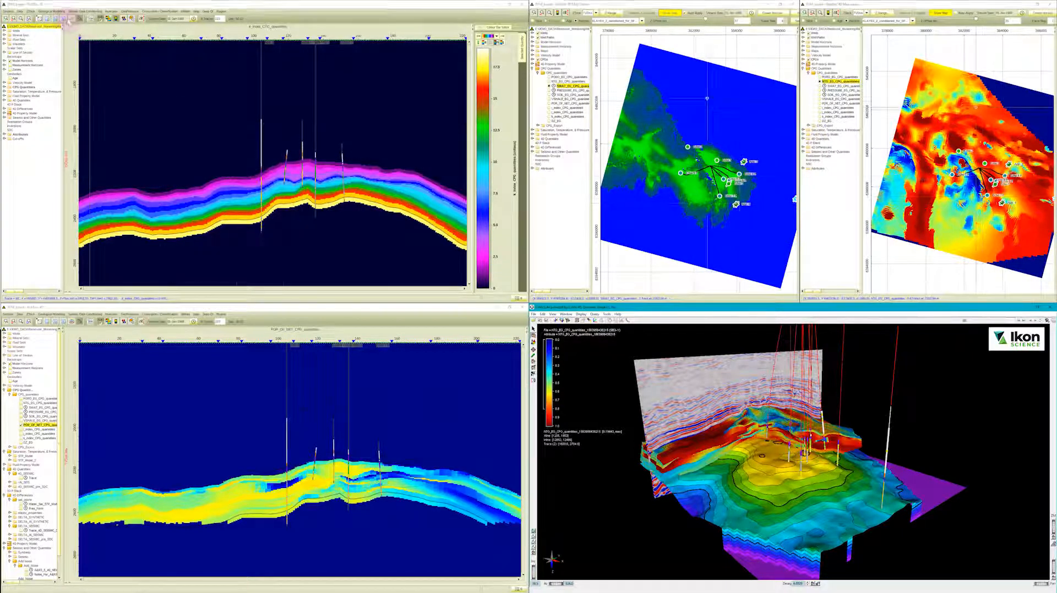
left_click(50, 11)
left_click(56, 23)
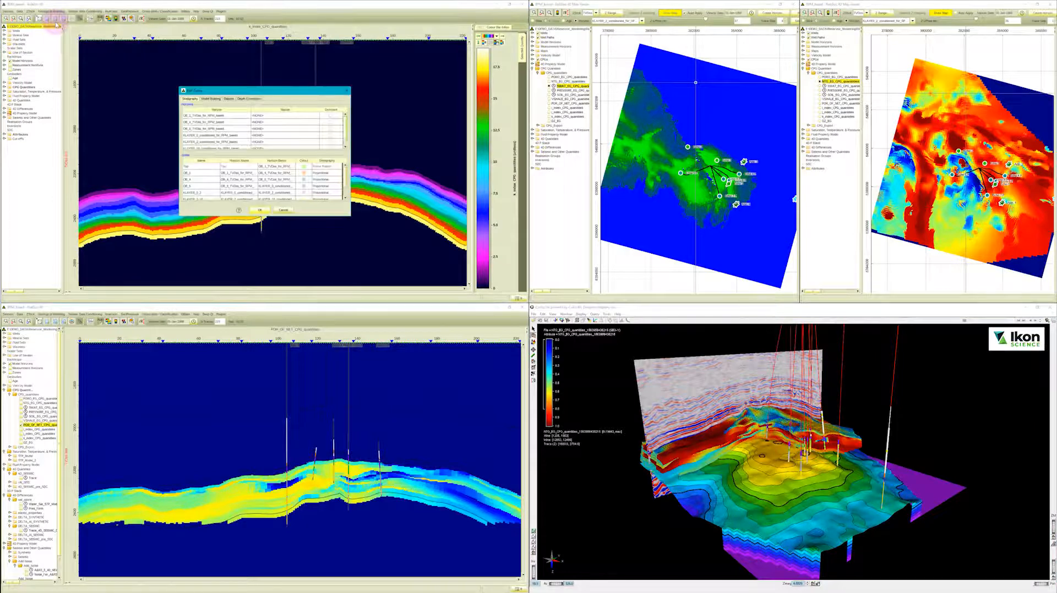
left_click(246, 99)
left_click(242, 107)
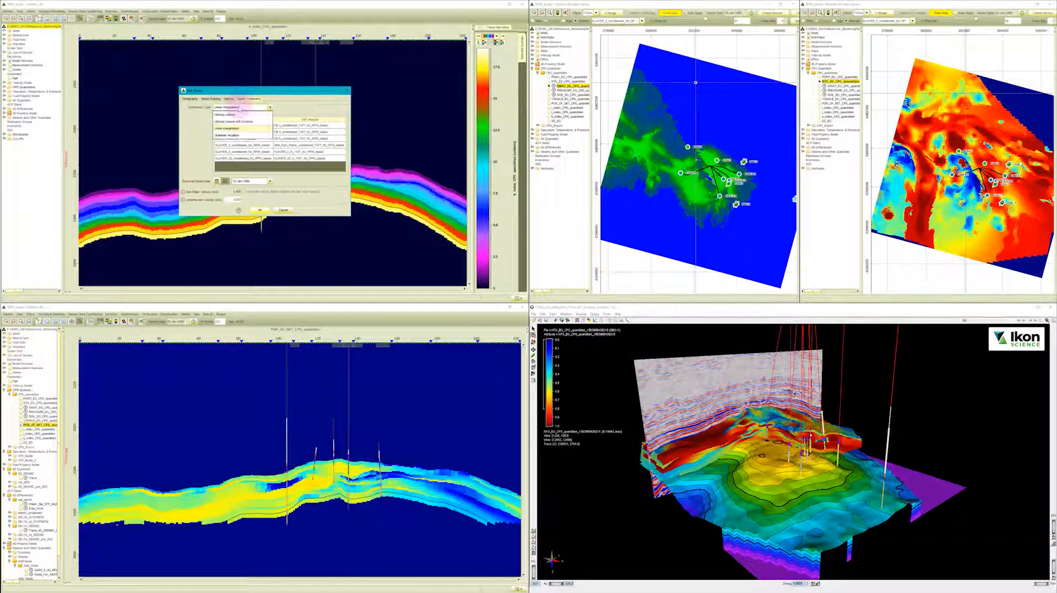
left_click(231, 128)
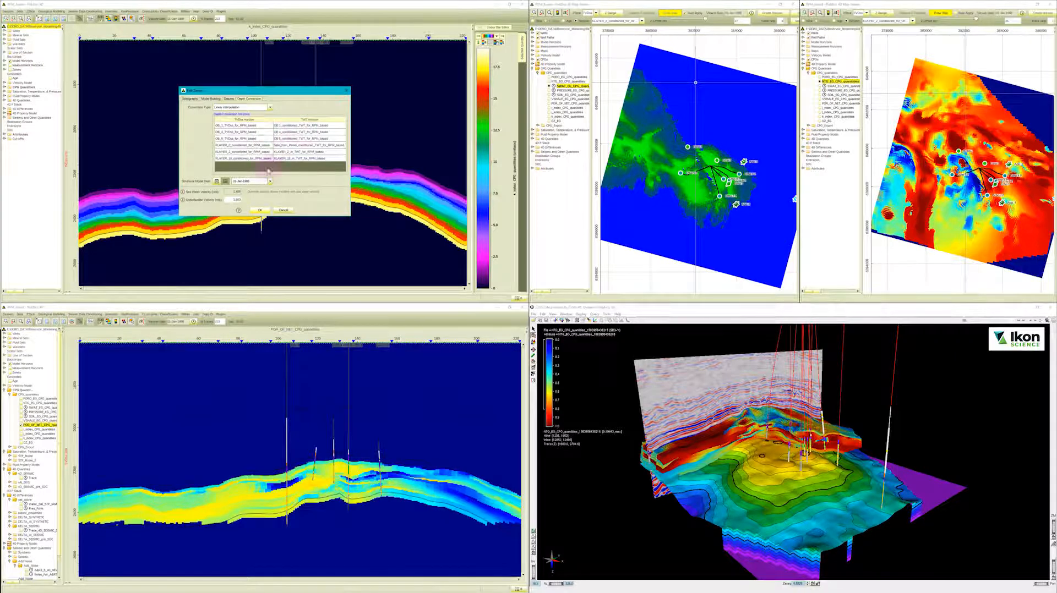
left_click(245, 182)
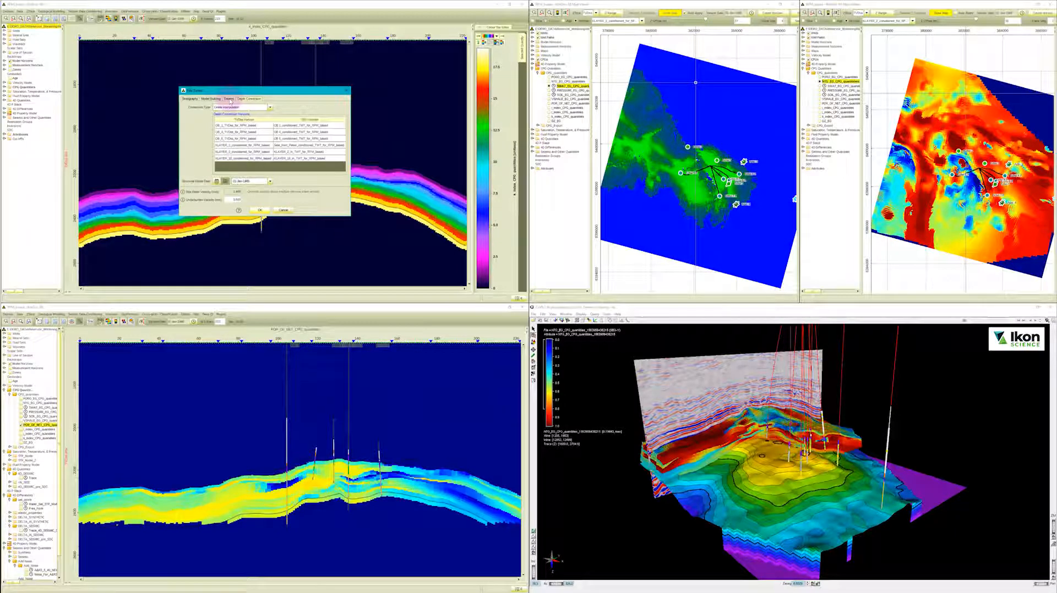
Review the settings page before the depth conversion one, and close the model dialog without saving.
left_click(229, 99)
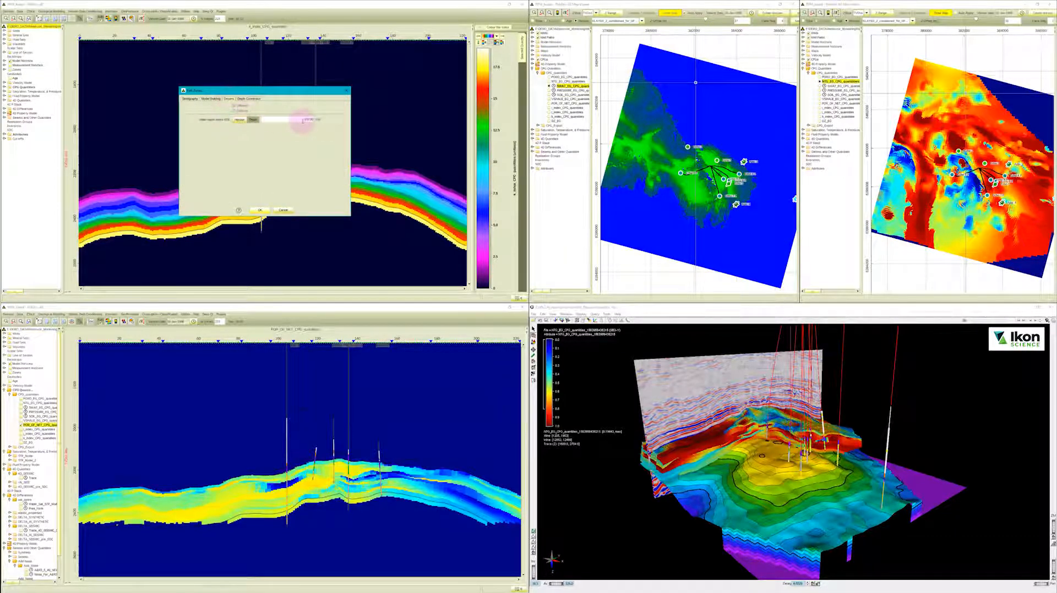
left_click(243, 122)
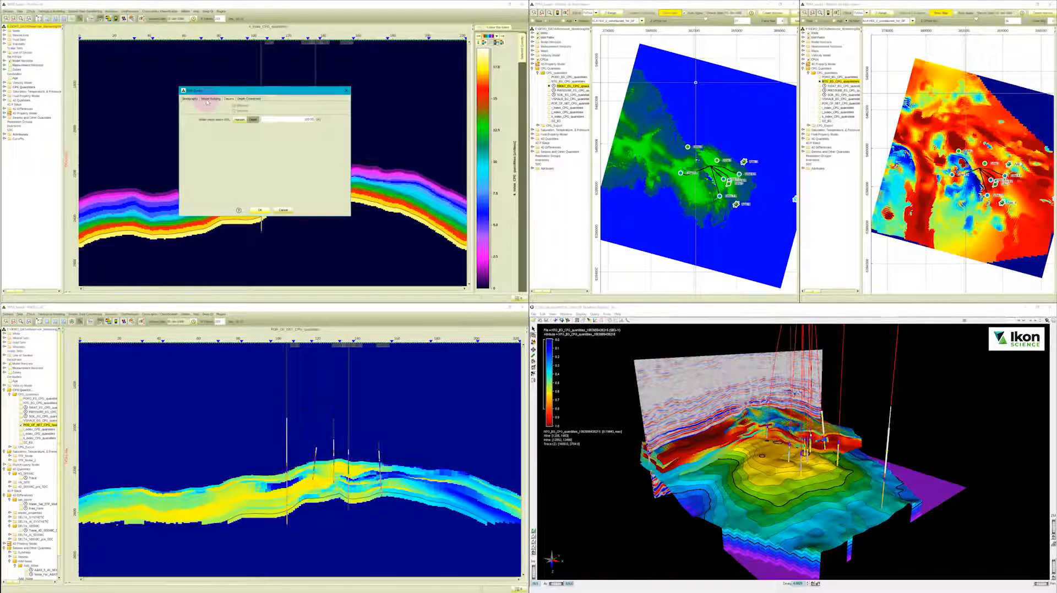
left_click(283, 209)
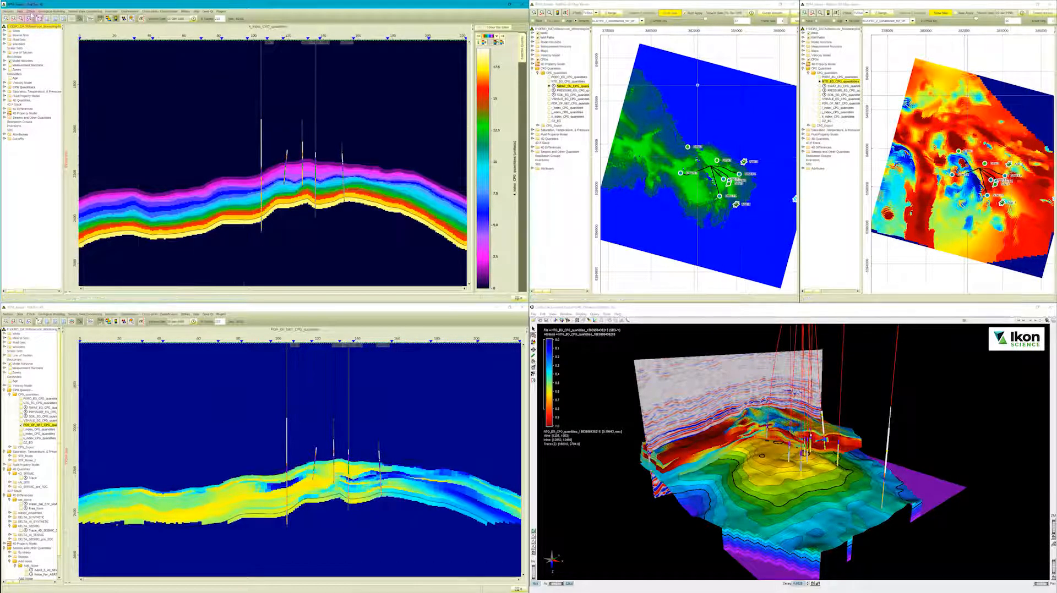
Switch the k_index property section to its other vertical domain and back to compare depth and time.
left_click(29, 19)
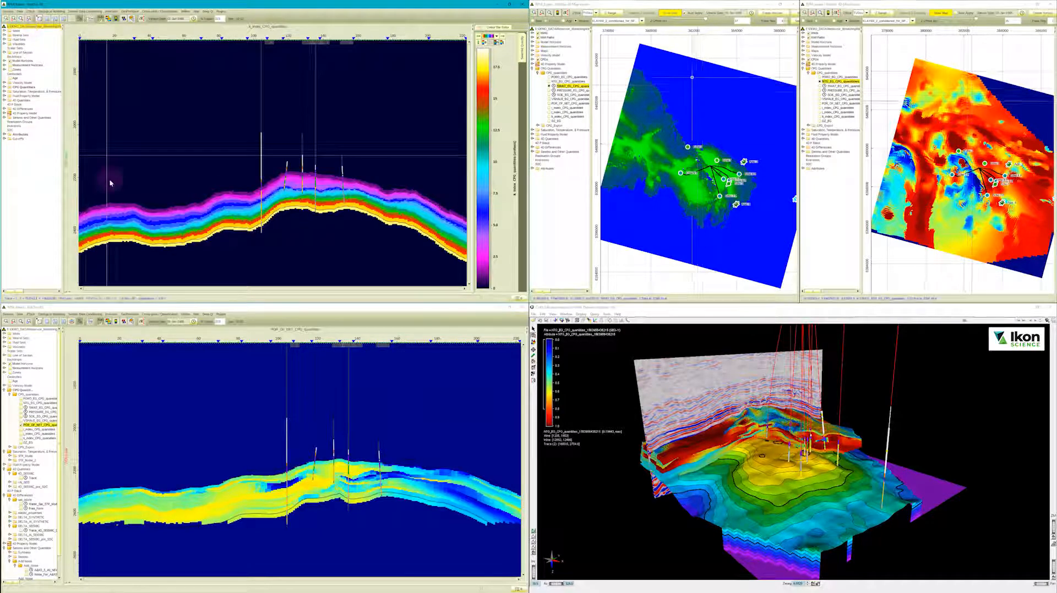
left_click(35, 17)
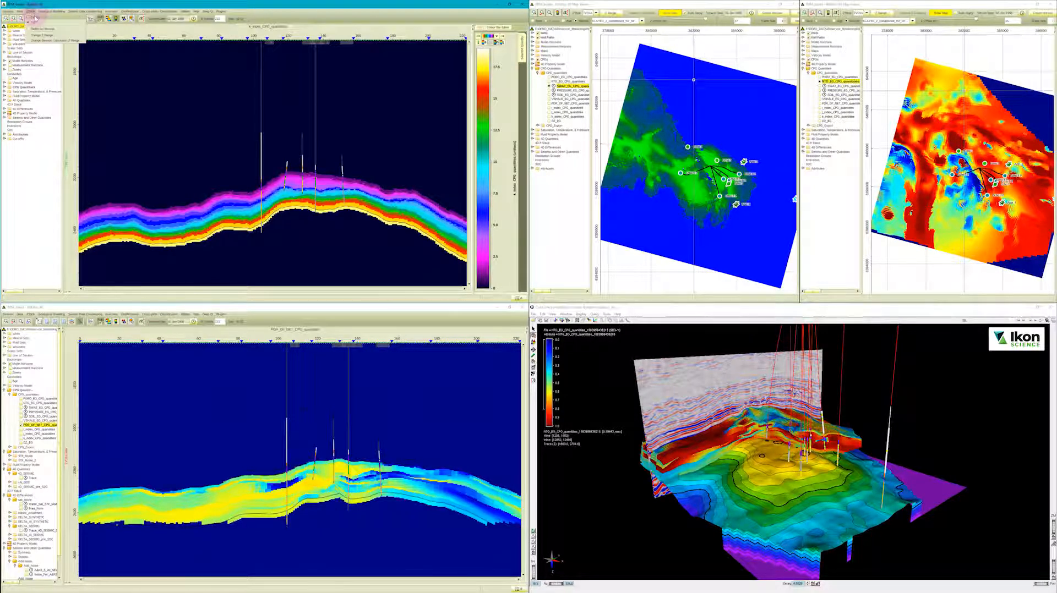
left_click(41, 35)
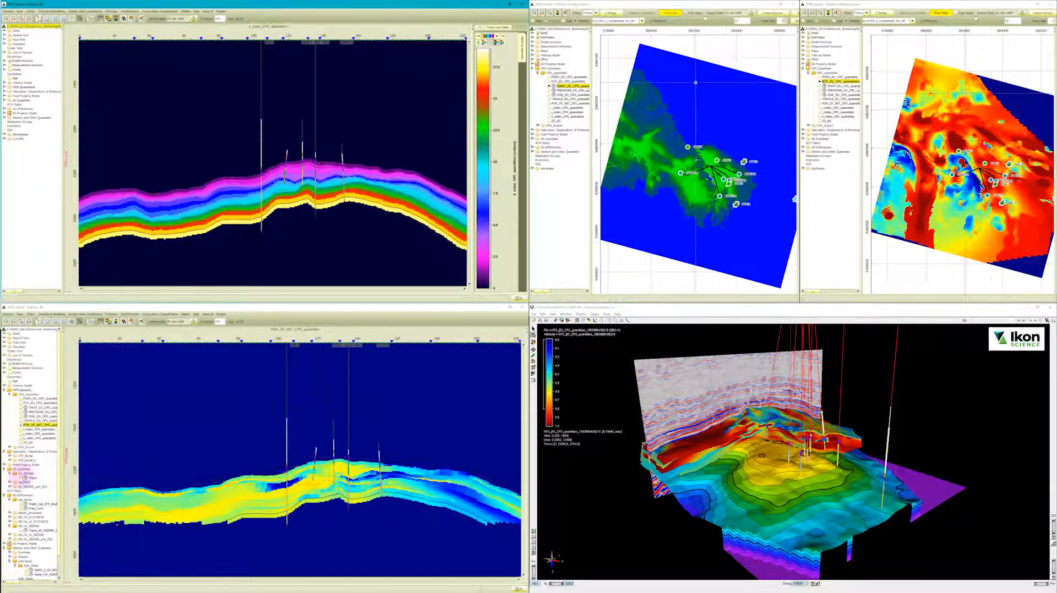
Display the 4D_SEISMIC trace in the POR_OF_NET section view, and switch that section's vertical domain.
left_click(25, 478)
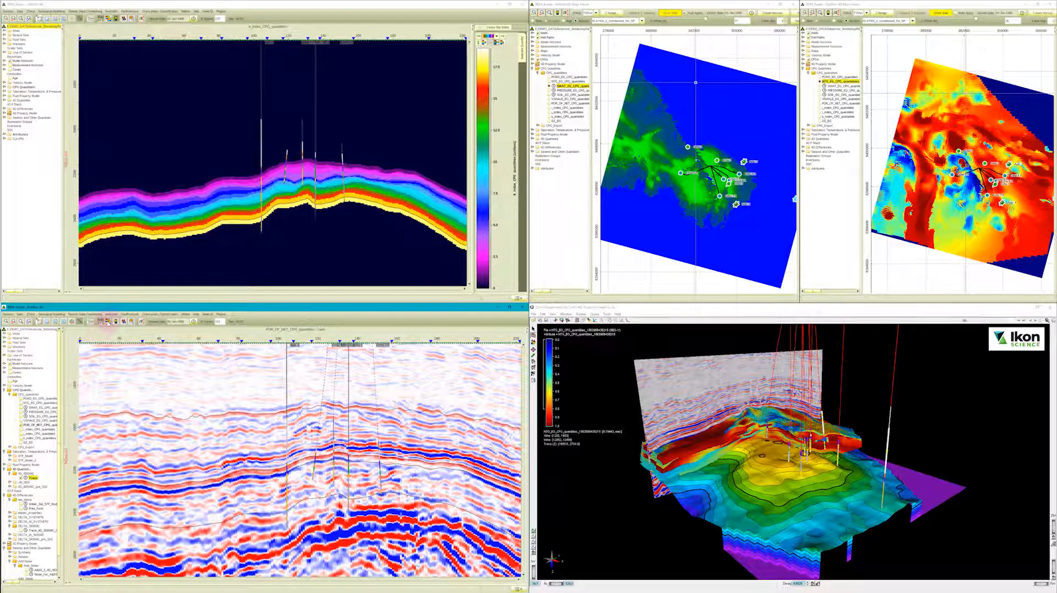
left_click(31, 315)
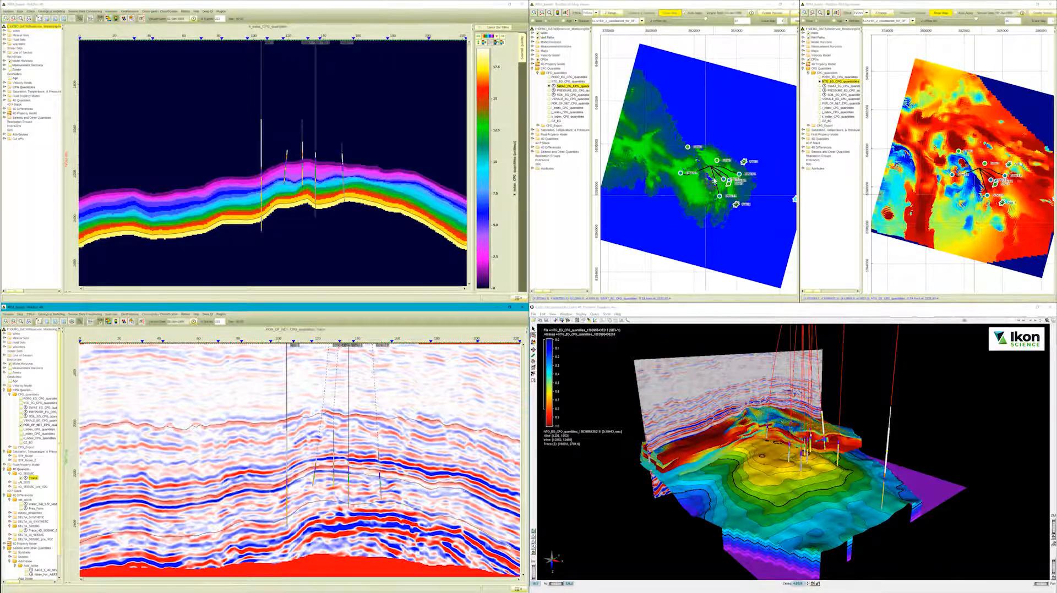
Display the SWAT property in the k_index section, compare the calendar and list date selectors, and set the last date visible in the list.
left_click(5, 87)
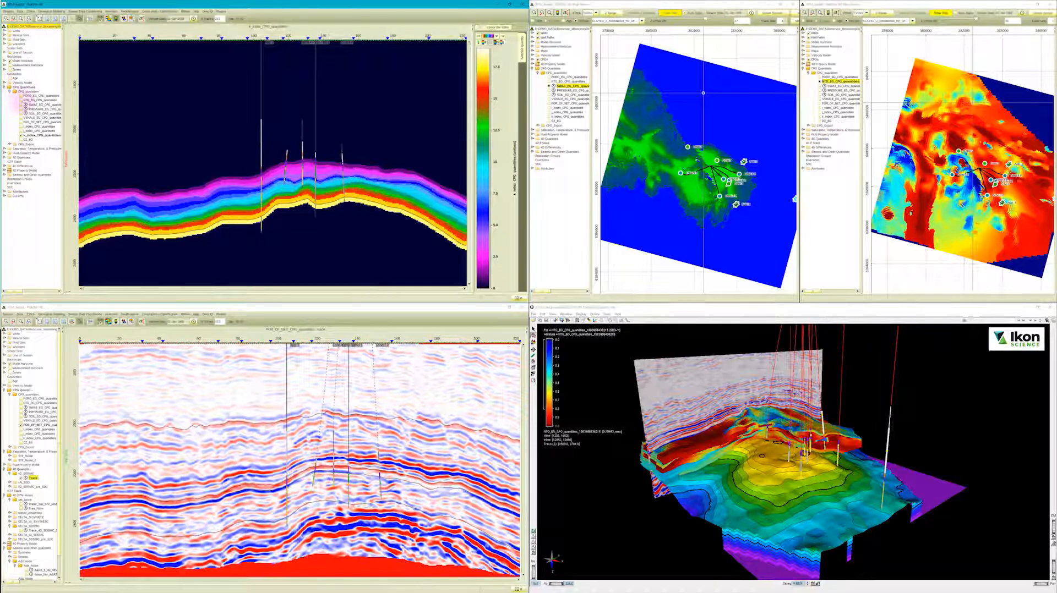
left_click(21, 104)
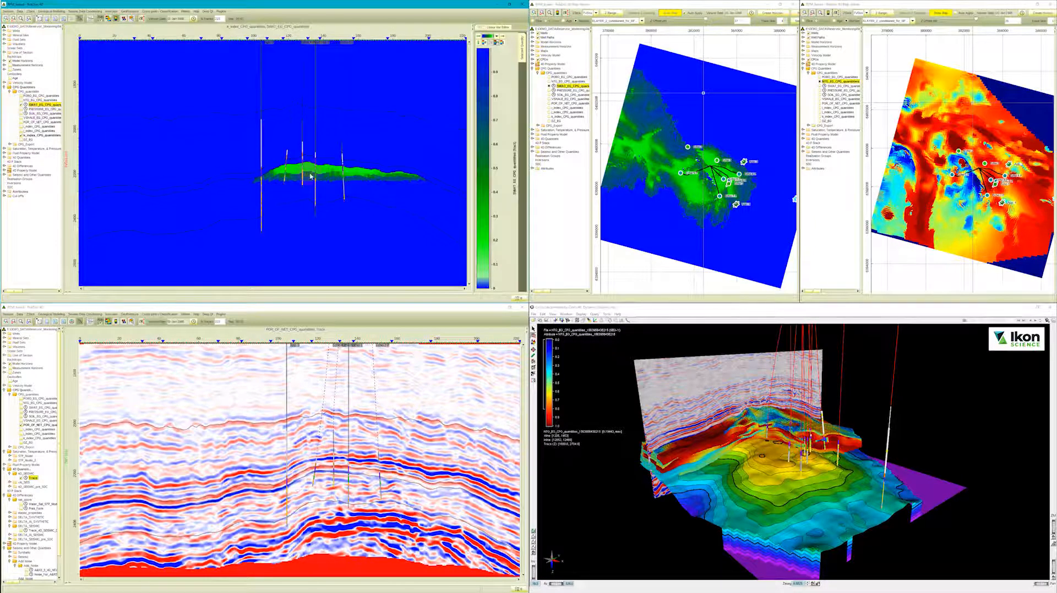
left_click(193, 19)
left_click(203, 34)
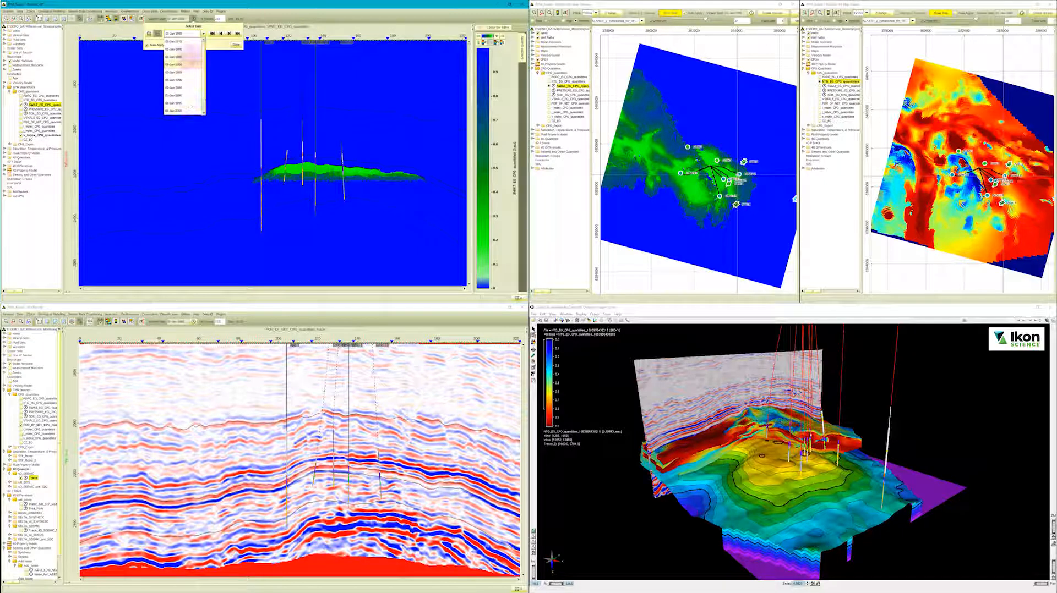
left_click(149, 34)
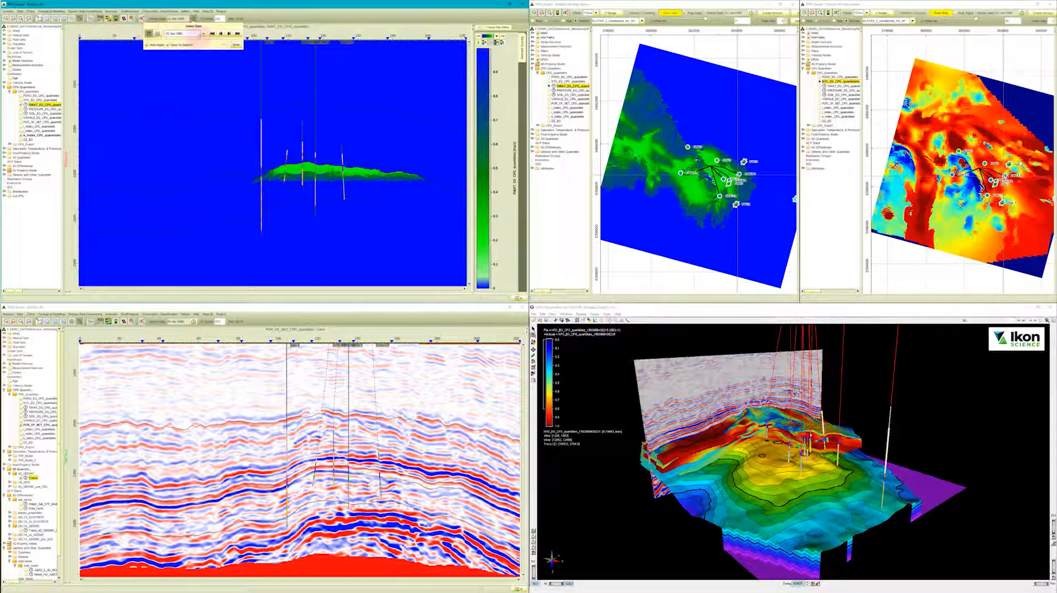
left_click(203, 34)
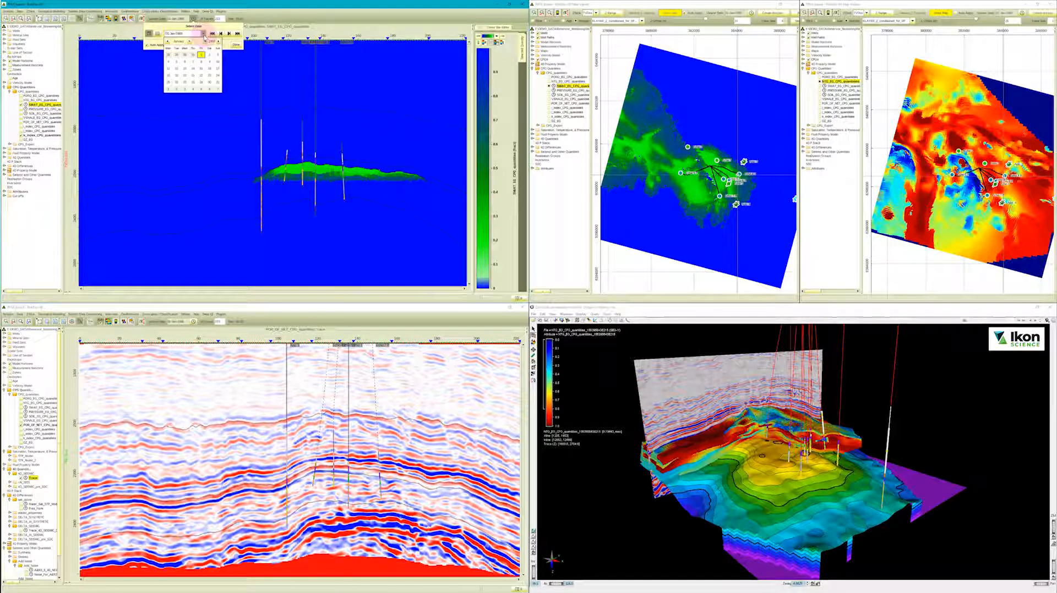
left_click(158, 33)
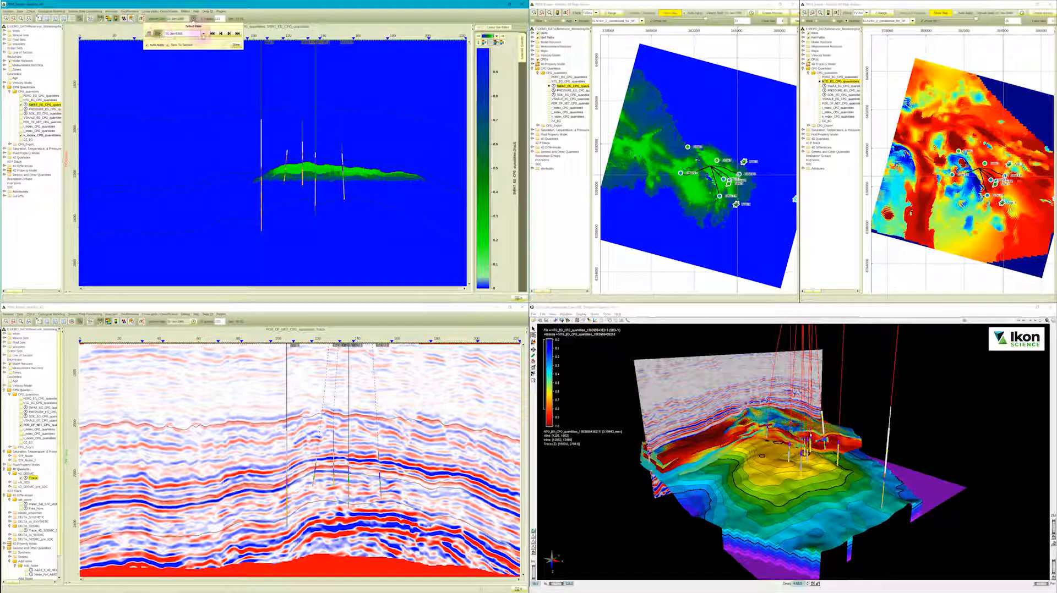
left_click(203, 34)
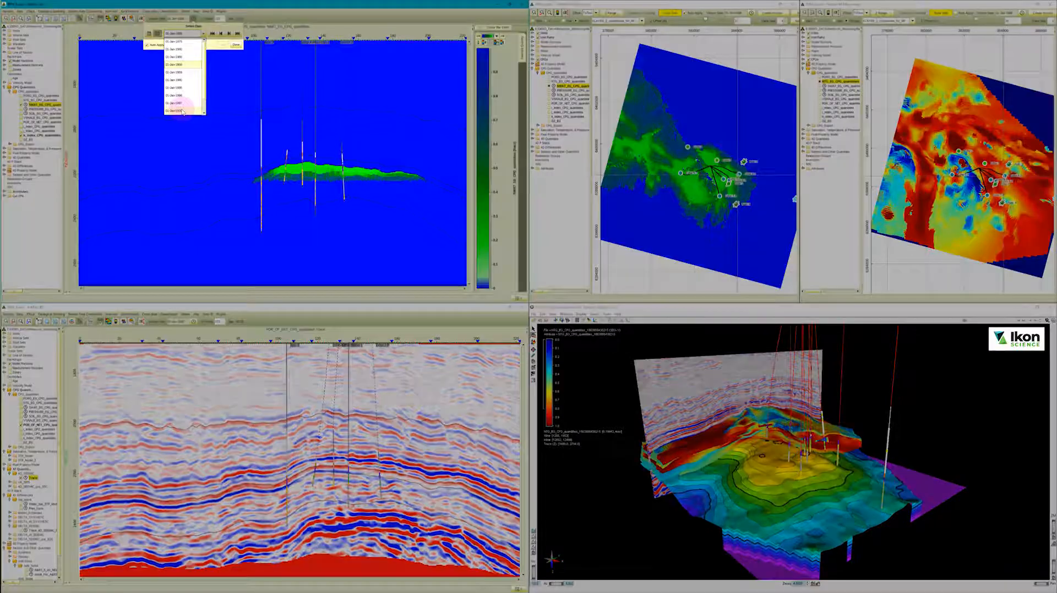
left_click(183, 112)
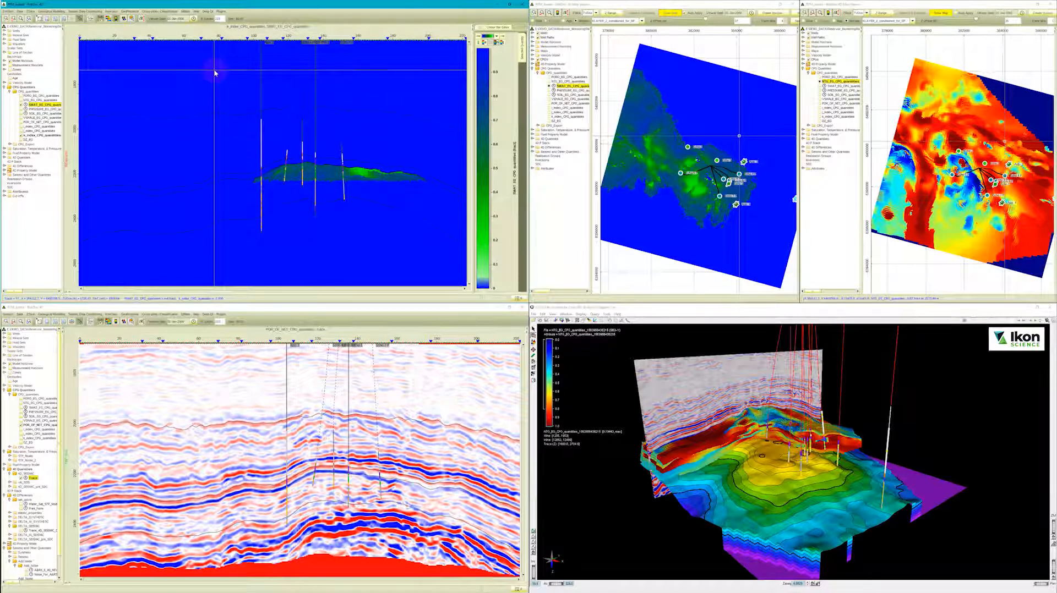
Start a new 4D difference and add the SWAT CPG quantity as its input, filtering the quantities by "swat".
left_click(189, 11)
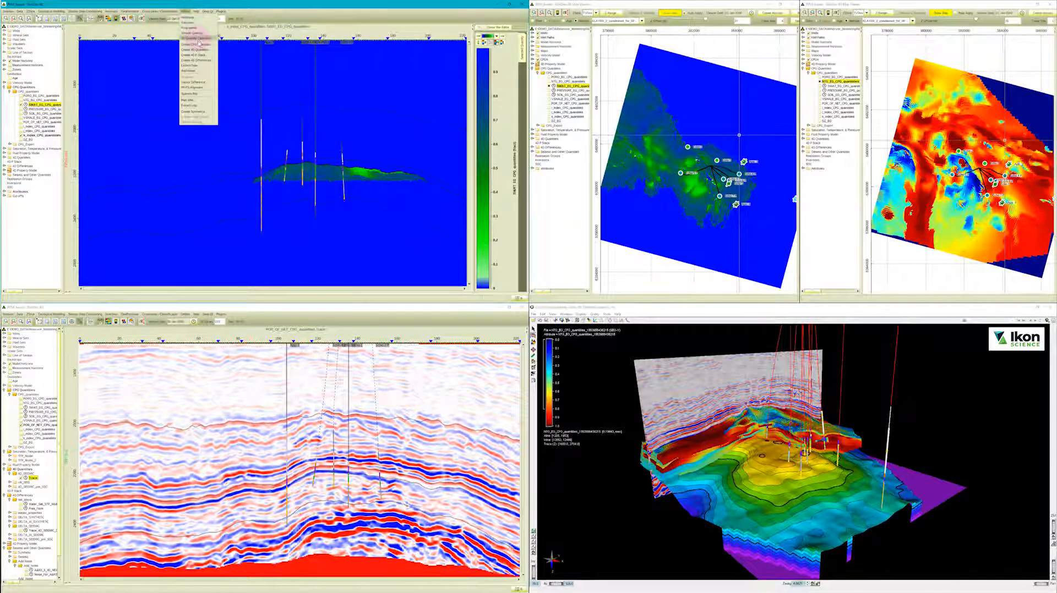
left_click(201, 61)
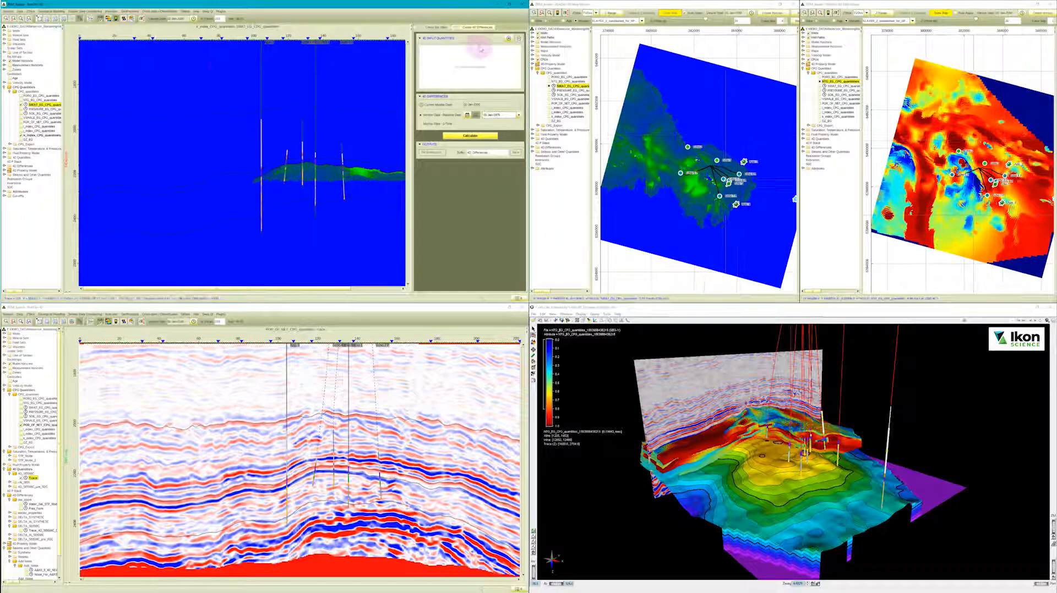
left_click(509, 38)
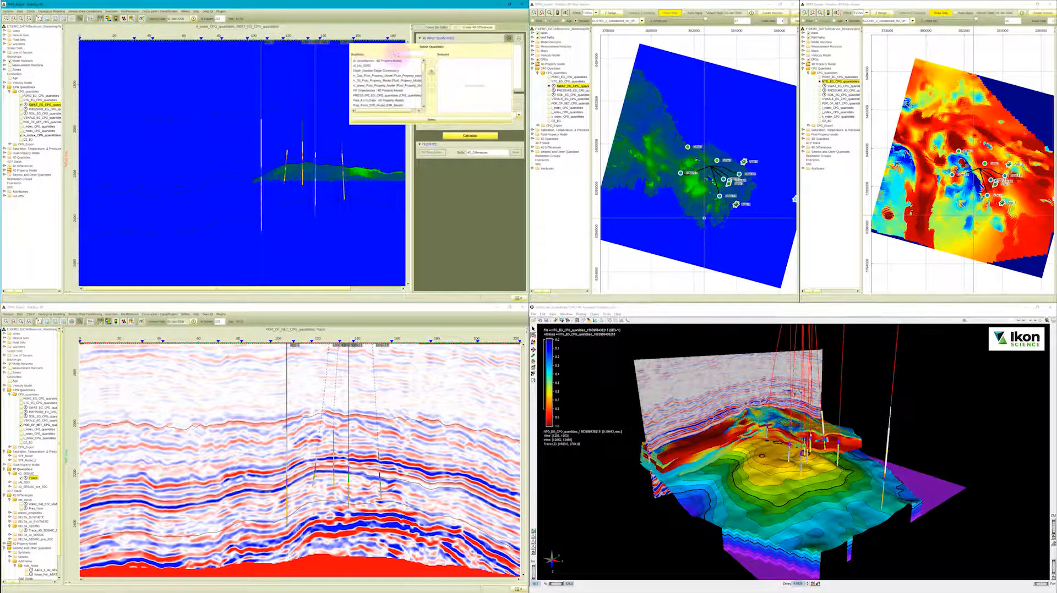
type("swat")
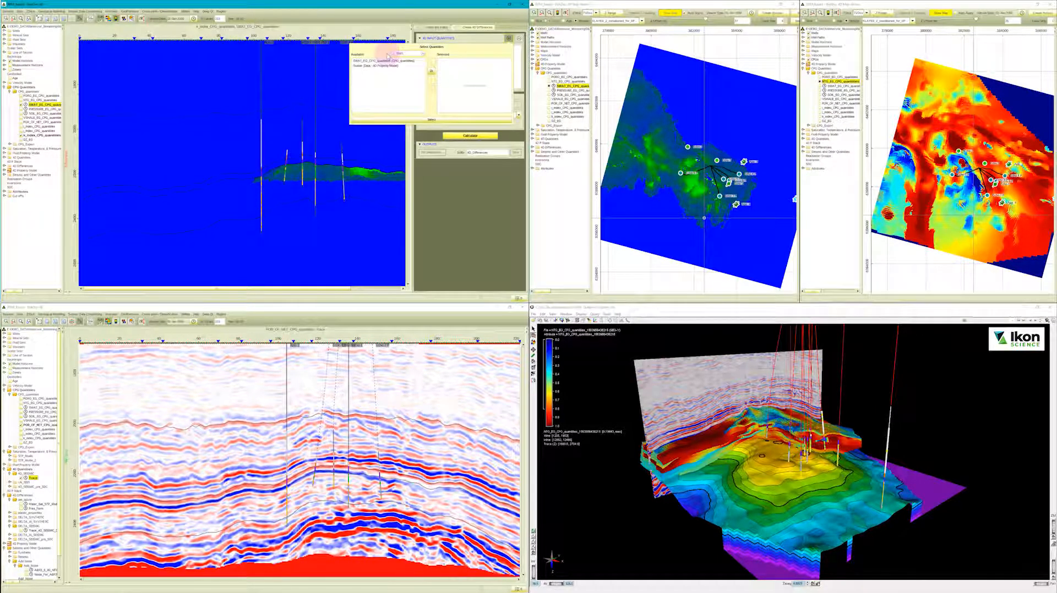
left_click(388, 60)
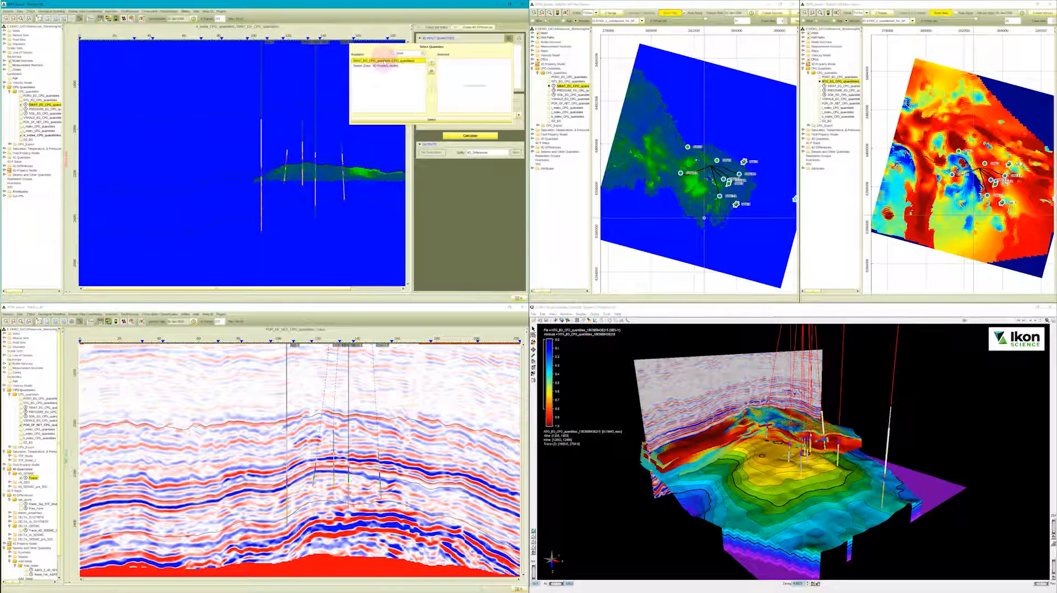
left_click(431, 65)
left_click(431, 119)
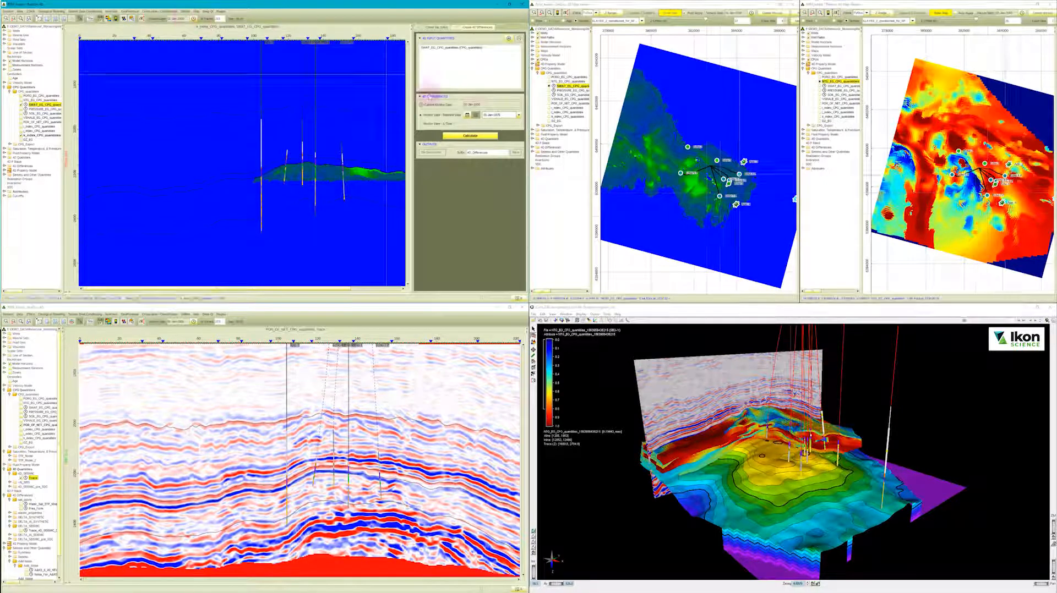
Choose an absolute comparison date for the SWAT difference, inspect the relative time option, and calculate the difference using the absolute date.
left_click(492, 116)
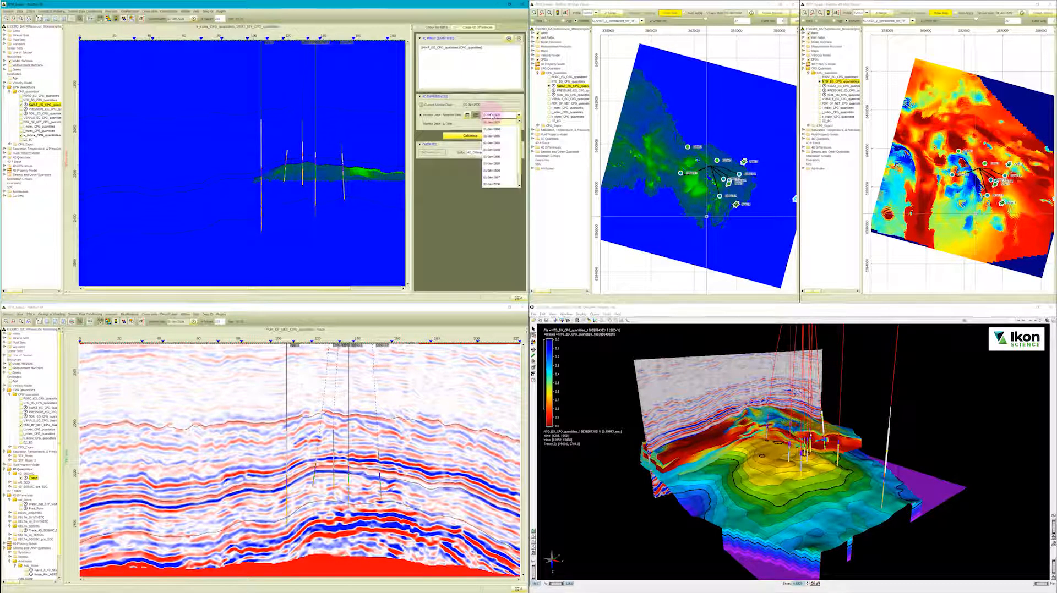
left_click(492, 142)
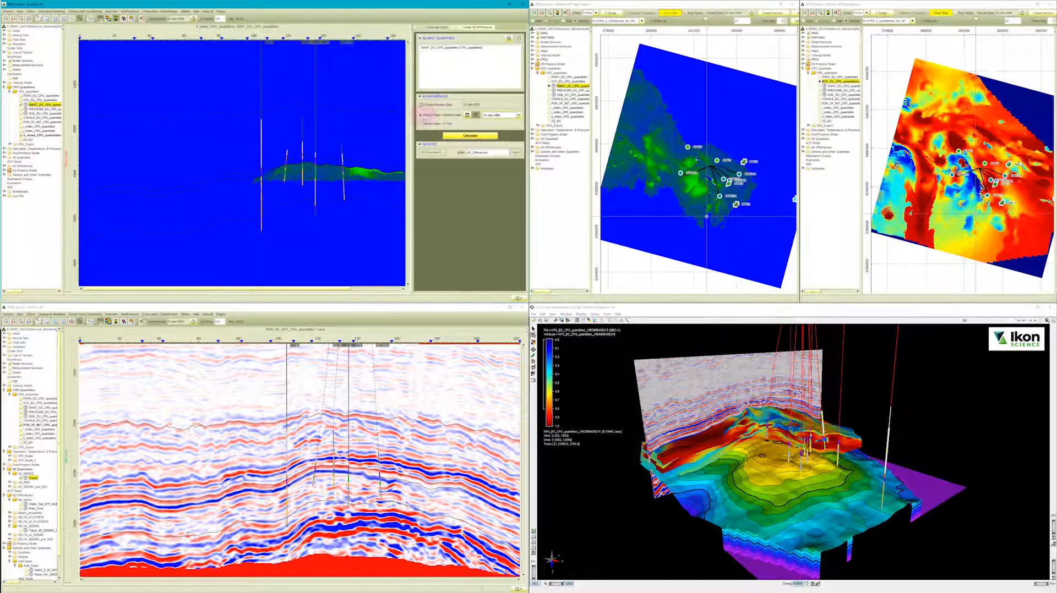
left_click(424, 124)
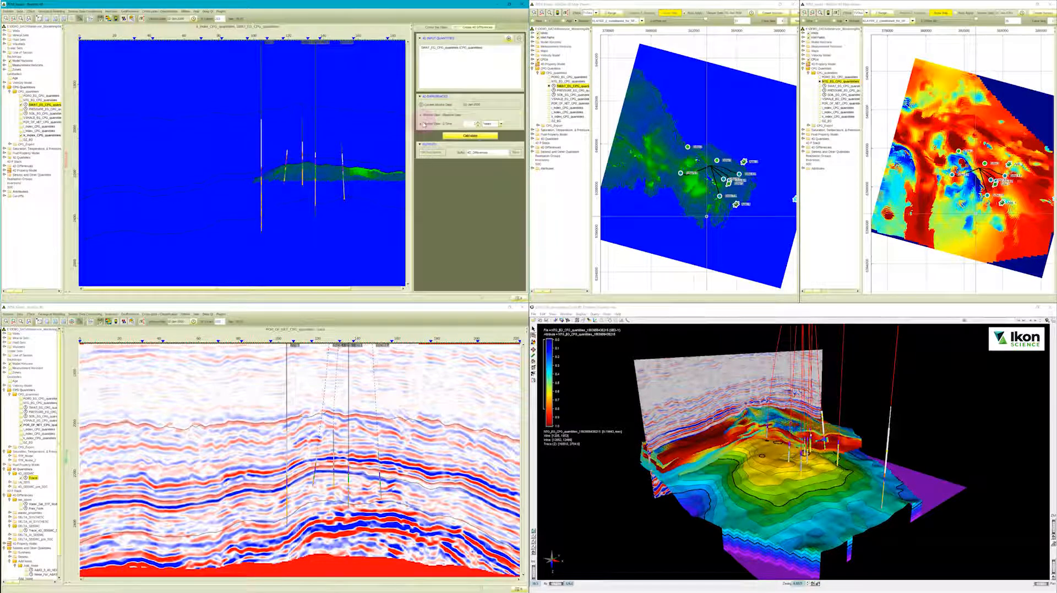
left_click(489, 124)
left_click(490, 126)
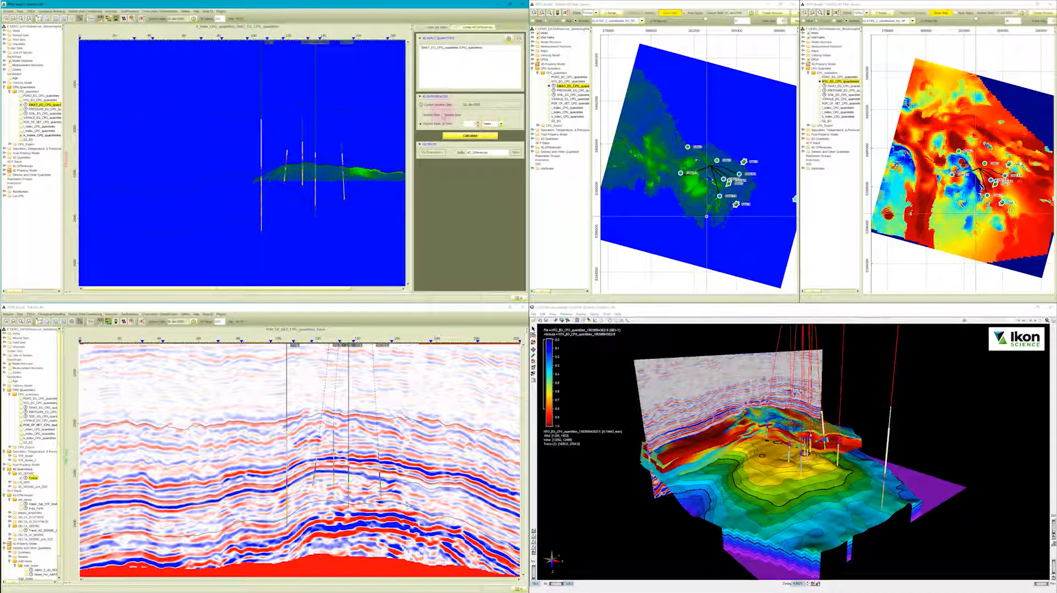
left_click(439, 116)
left_click(465, 136)
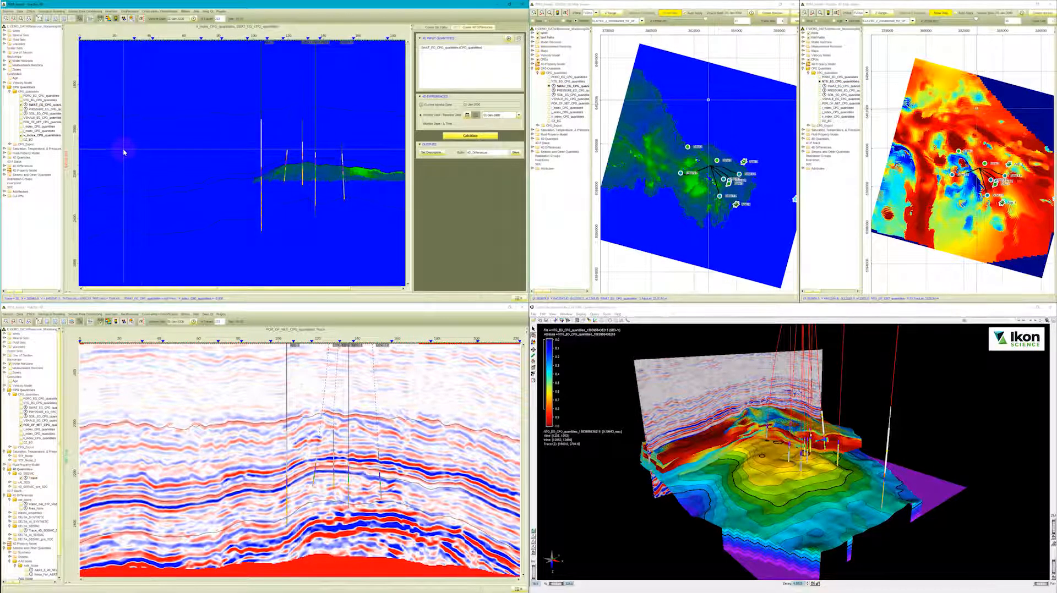
Display the calculated SWAT difference in the section, centred on the reservoir and its wells.
left_click(33, 206)
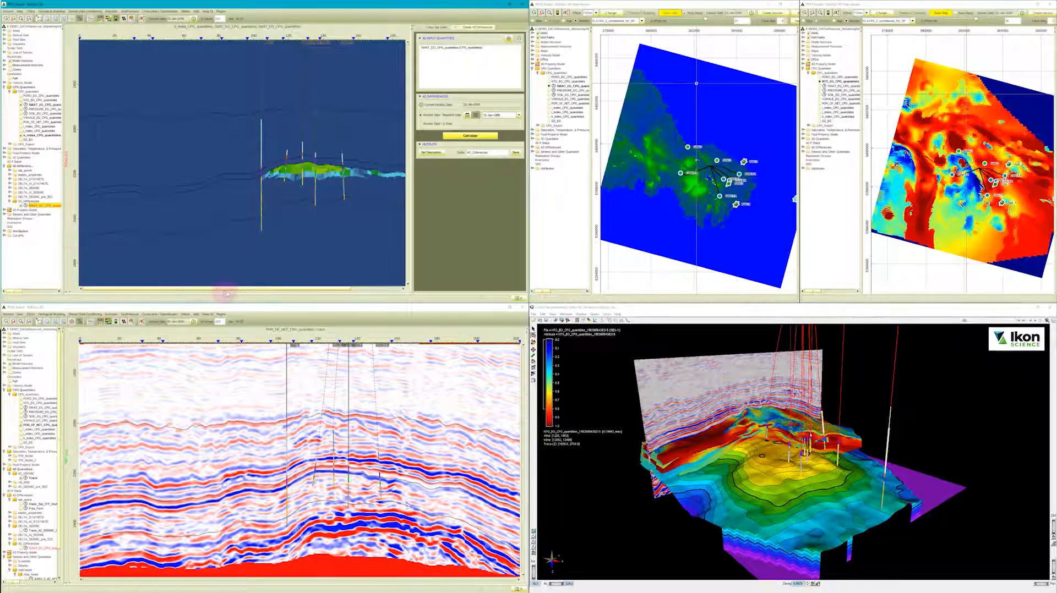
left_click_drag(249, 292, 291, 292)
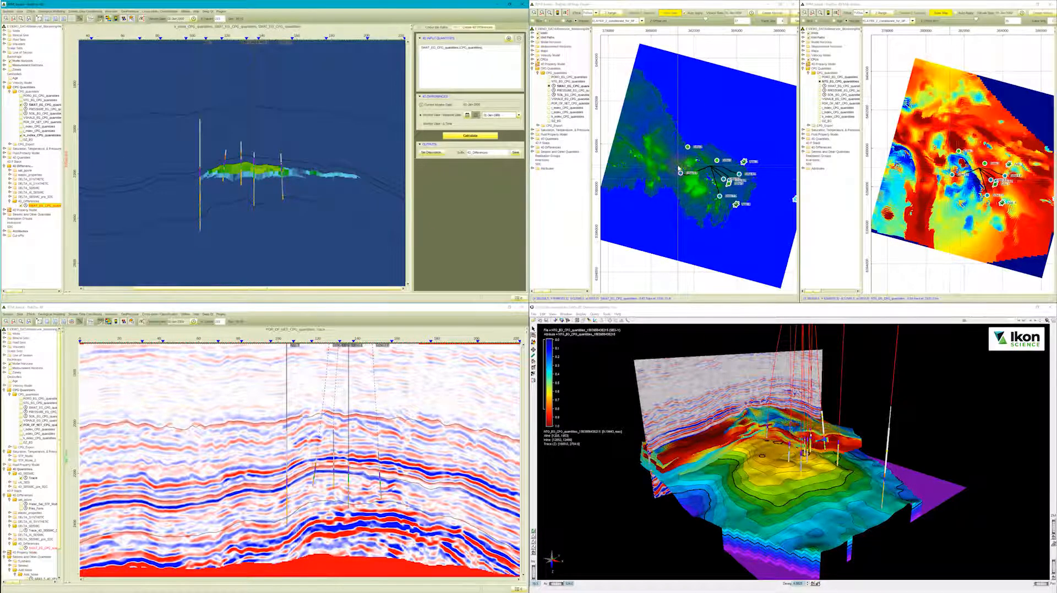
Replace the SWAT map on the survey area with the stored water saturation difference attribute map.
left_click(535, 169)
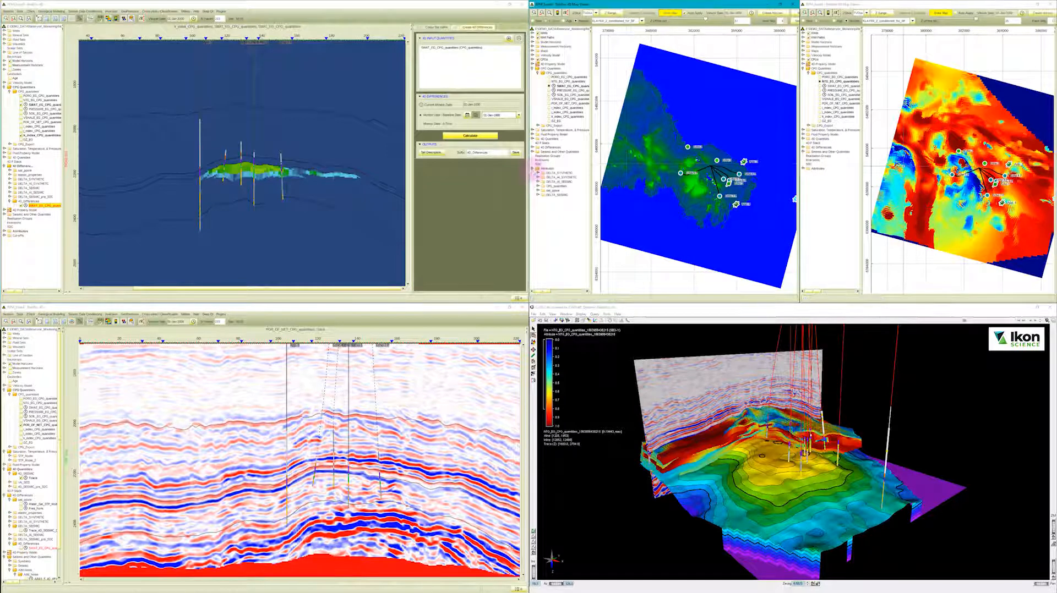
left_click(538, 190)
left_click(549, 195)
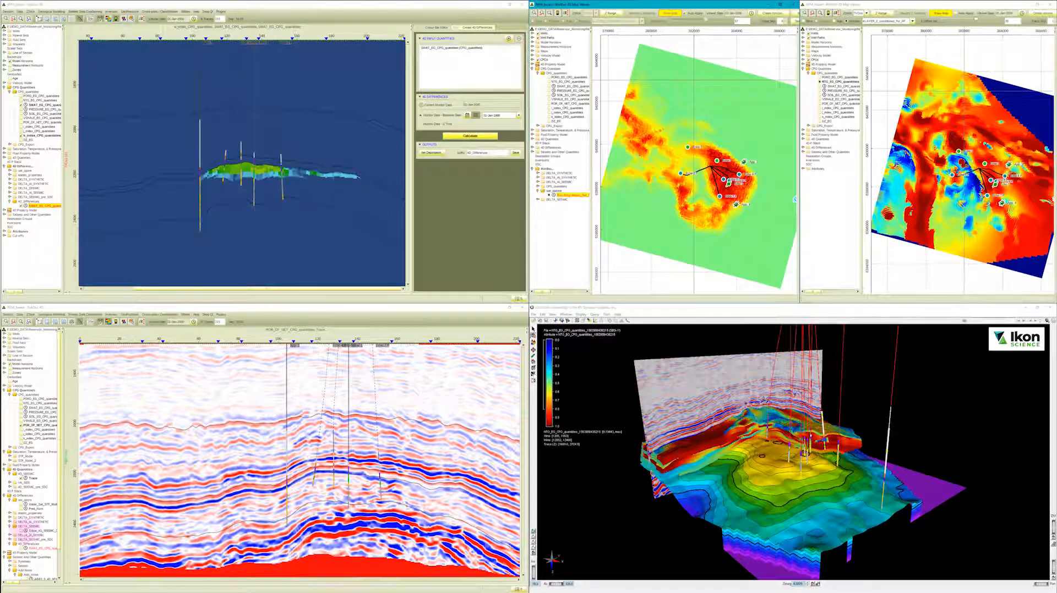
Display the DELTA_SEISMIC trace in the seismic section, and assign the same trace as an overlay in the SWAT difference section.
left_click(21, 531)
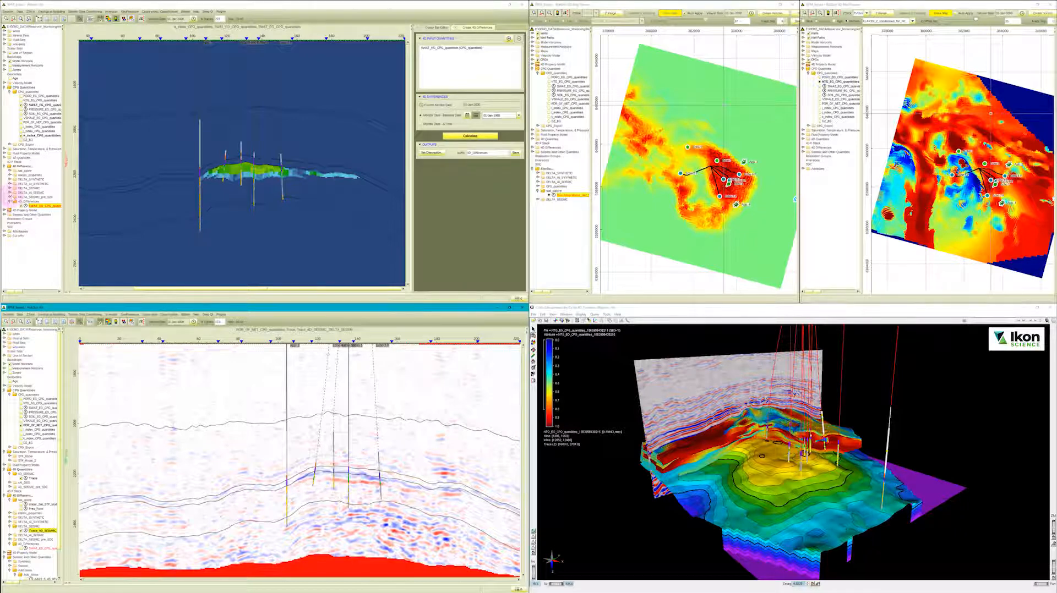
left_click(10, 188)
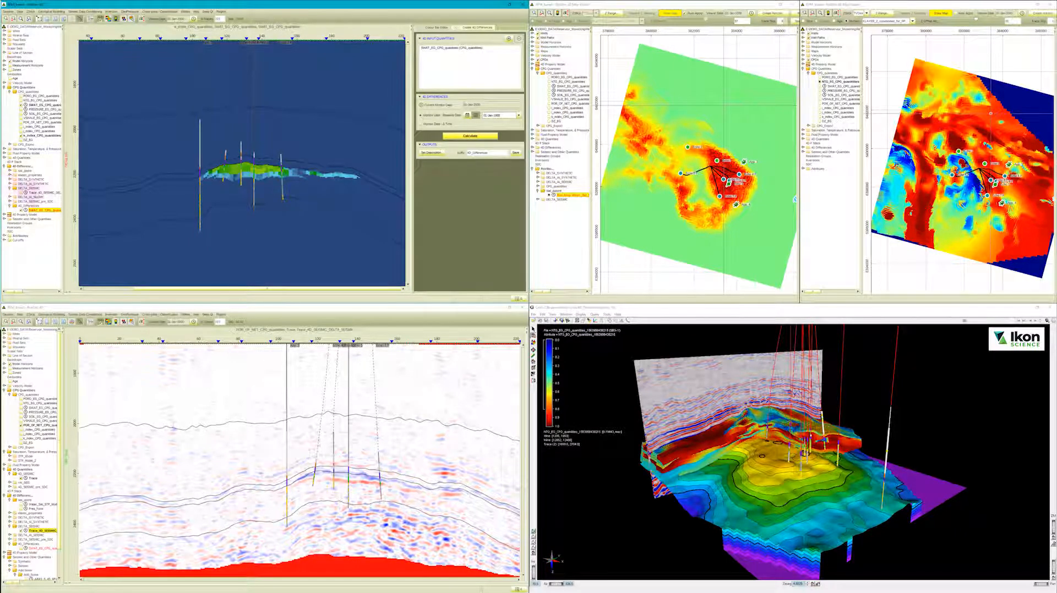
right_click(37, 193)
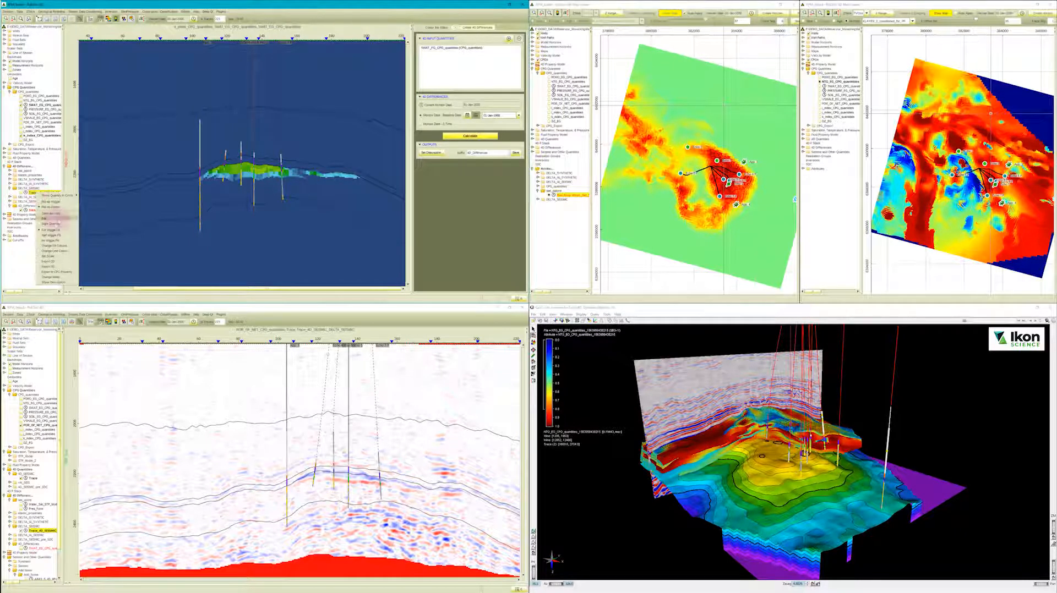
left_click(54, 223)
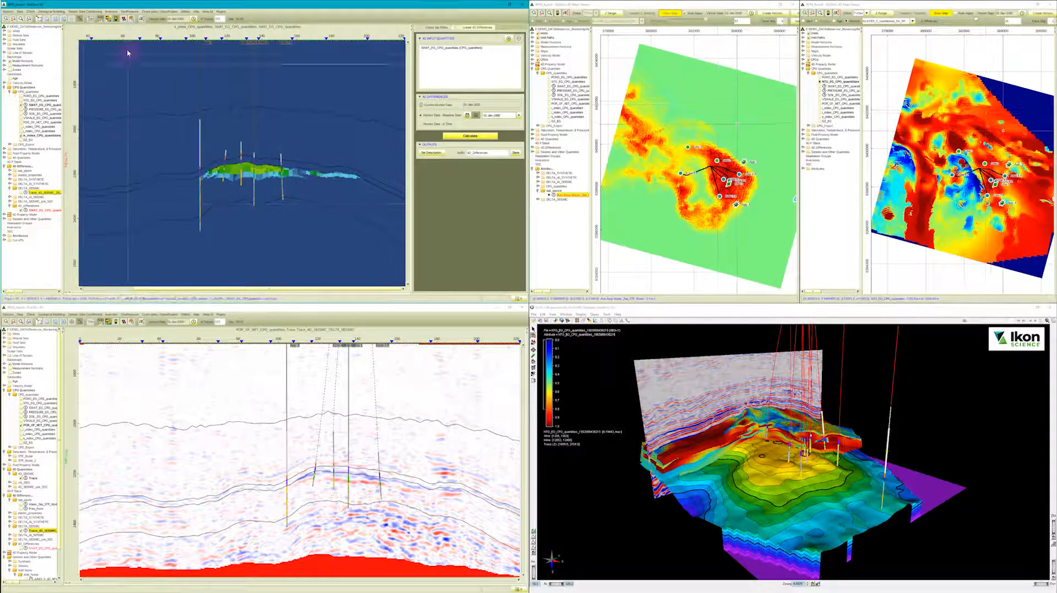
Show the seismic difference in an overlay window, extend it to nearly the section's full height, narrow it, and move it across the reservoir.
left_click(131, 19)
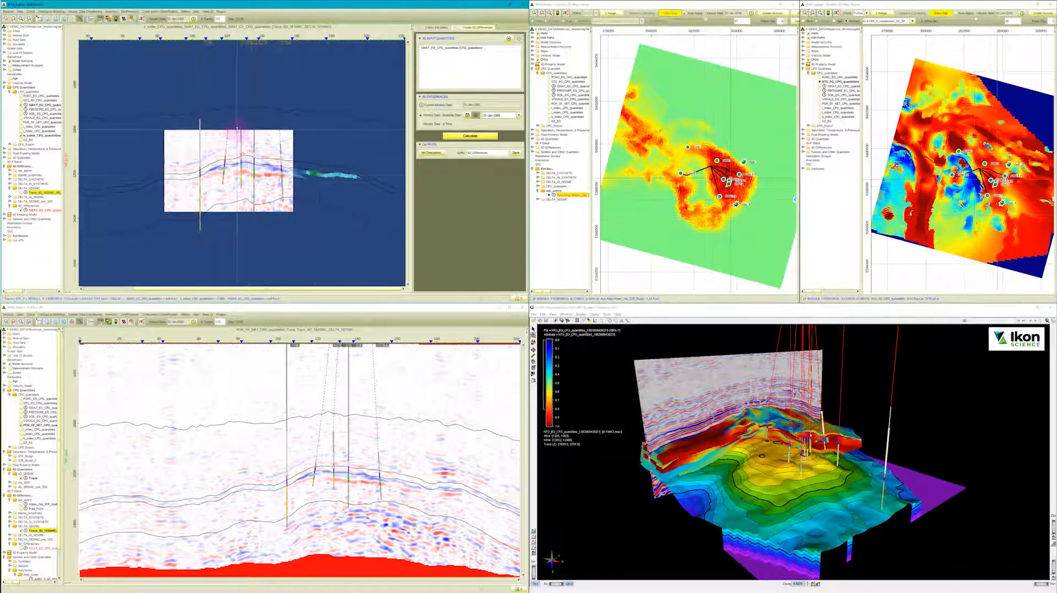
left_click_drag(240, 130, 240, 70)
left_click_drag(246, 212, 248, 283)
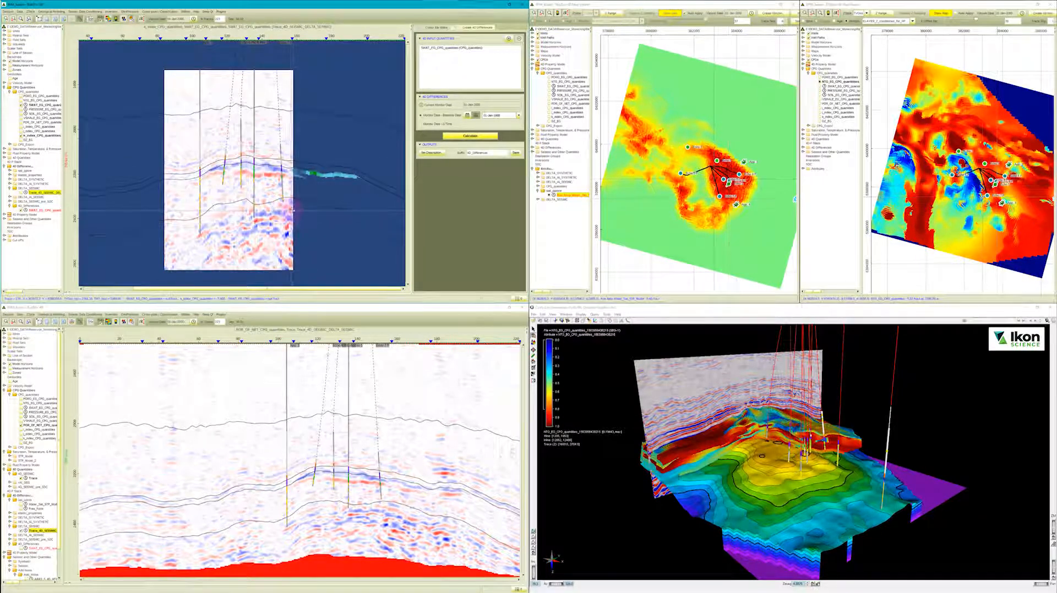
left_click_drag(293, 210, 233, 207)
left_click_drag(226, 207, 371, 208)
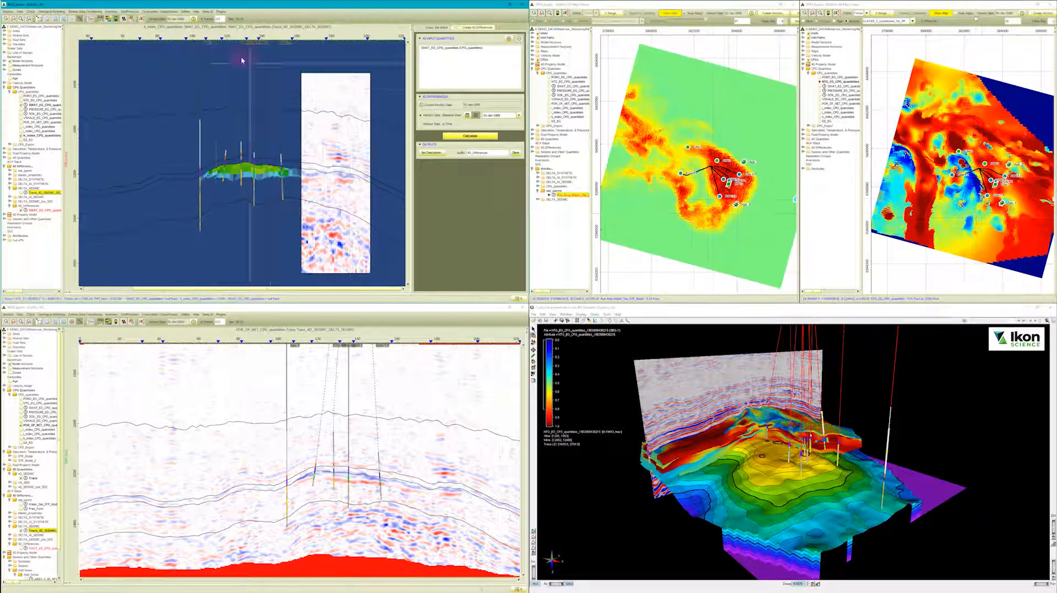
Hide the seismic overlay in the SWAT difference section and display the DELTA_SEISMIC difference attribute in the second map.
left_click(132, 20)
left_click(803, 169)
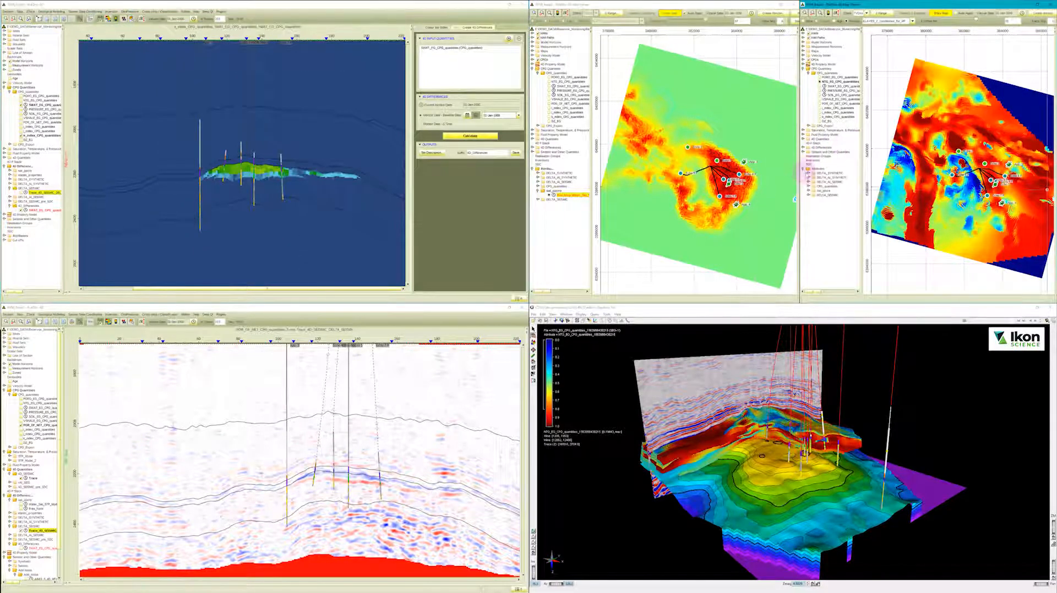
left_click(809, 195)
left_click(821, 199)
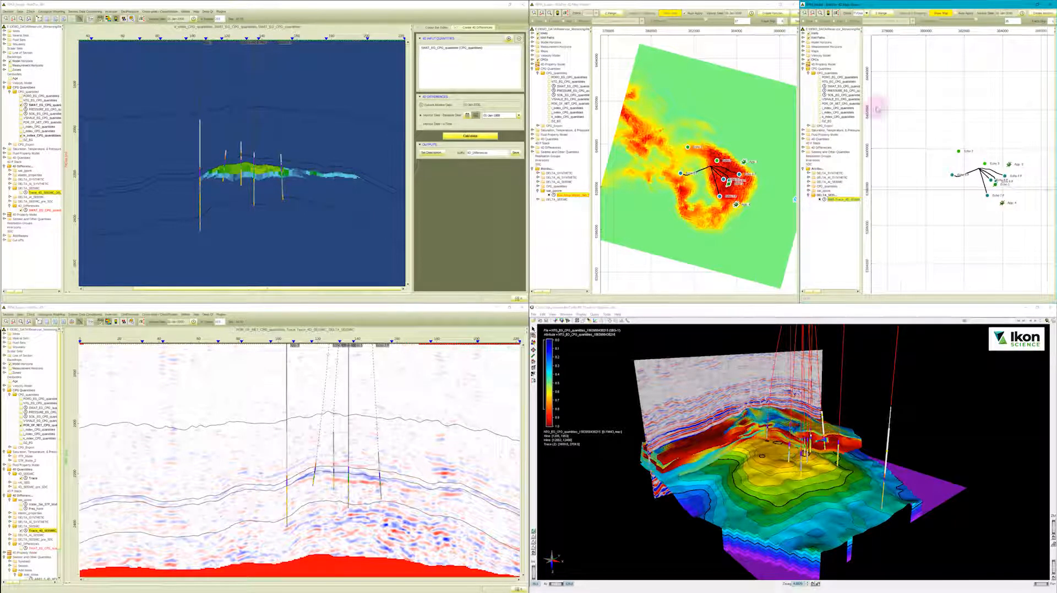
left_click(941, 14)
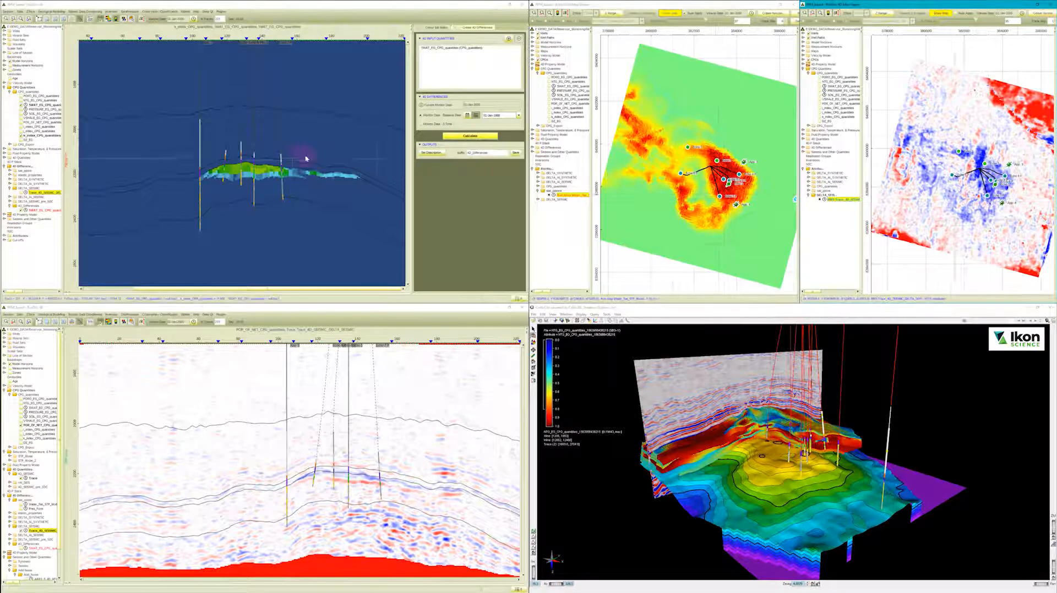
left_click(454, 28)
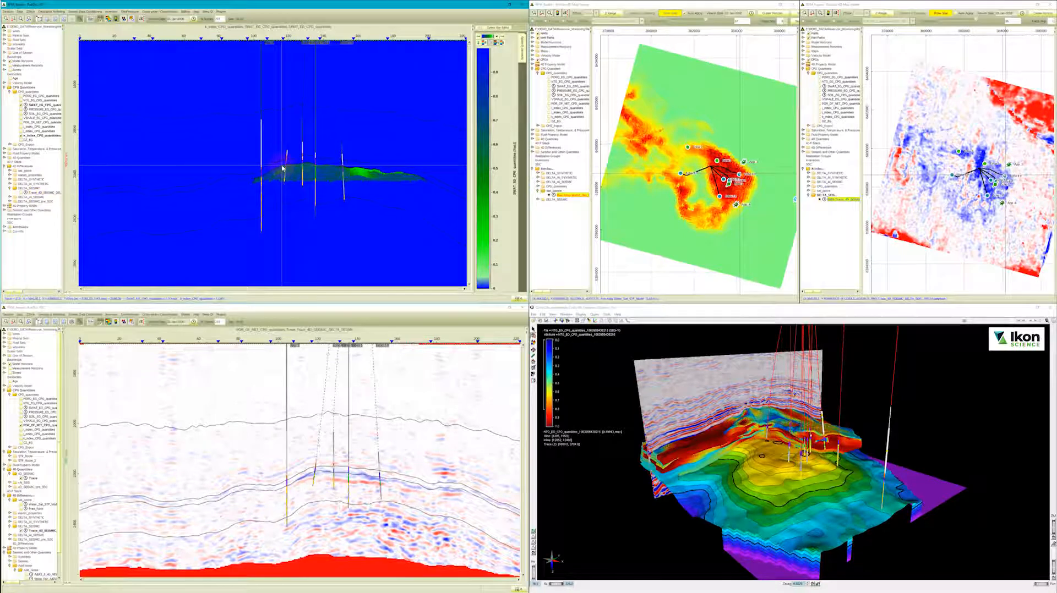
Open the saturation, temperature and pressure model STP_Model for editing and view the dates that can be added to it.
left_click(65, 13)
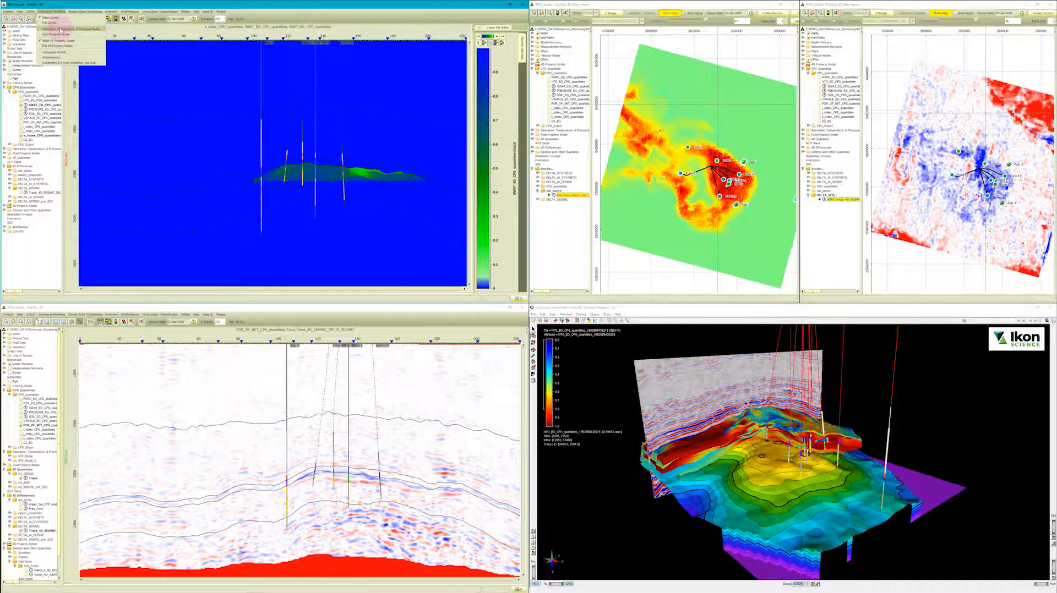
left_click(5, 149)
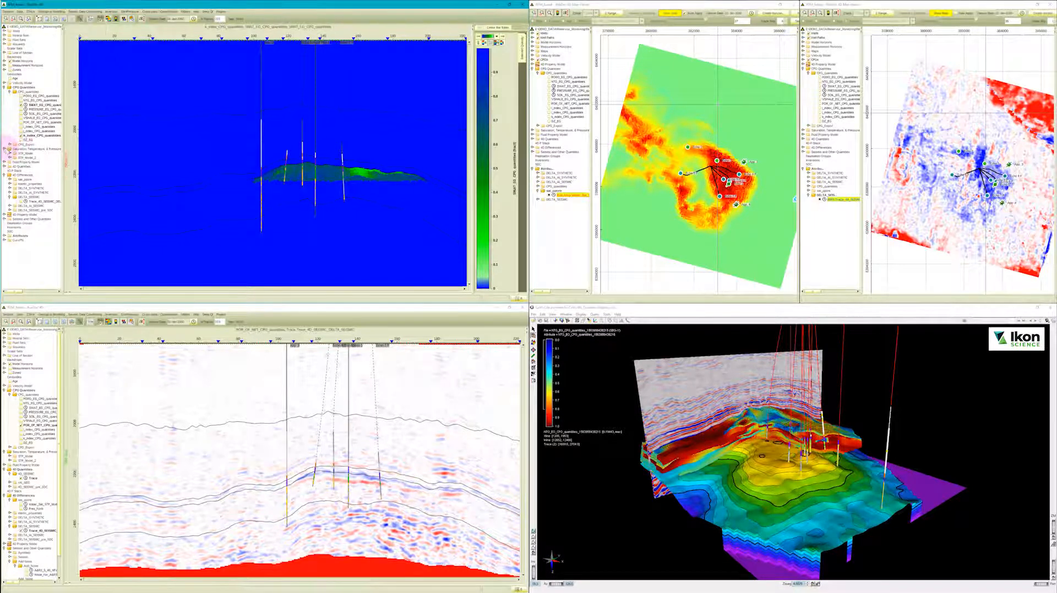
right_click(24, 153)
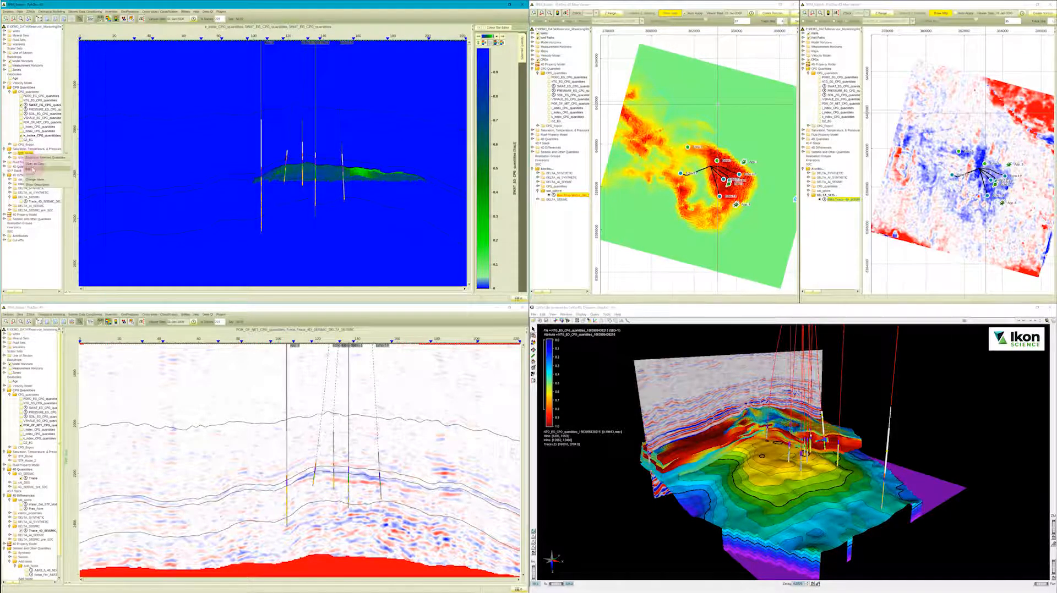
left_click(32, 169)
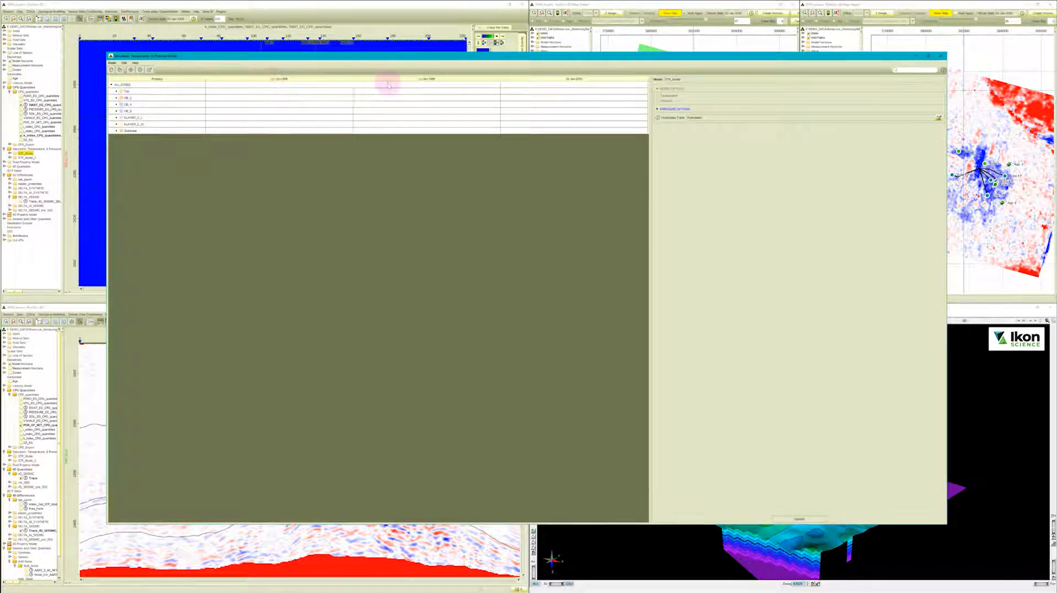
left_click(131, 70)
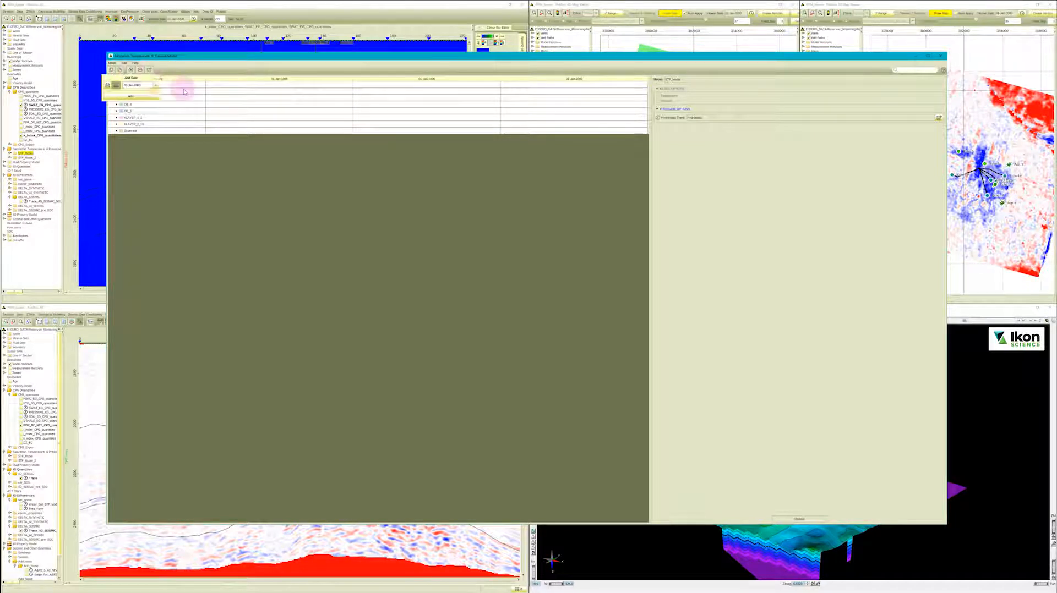
left_click(155, 85)
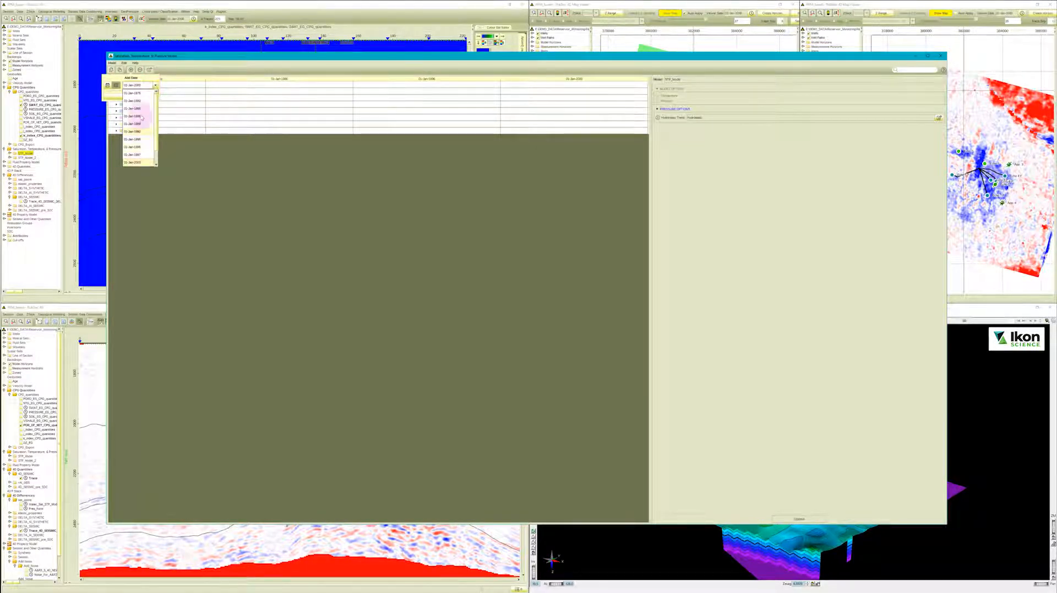
left_click(197, 155)
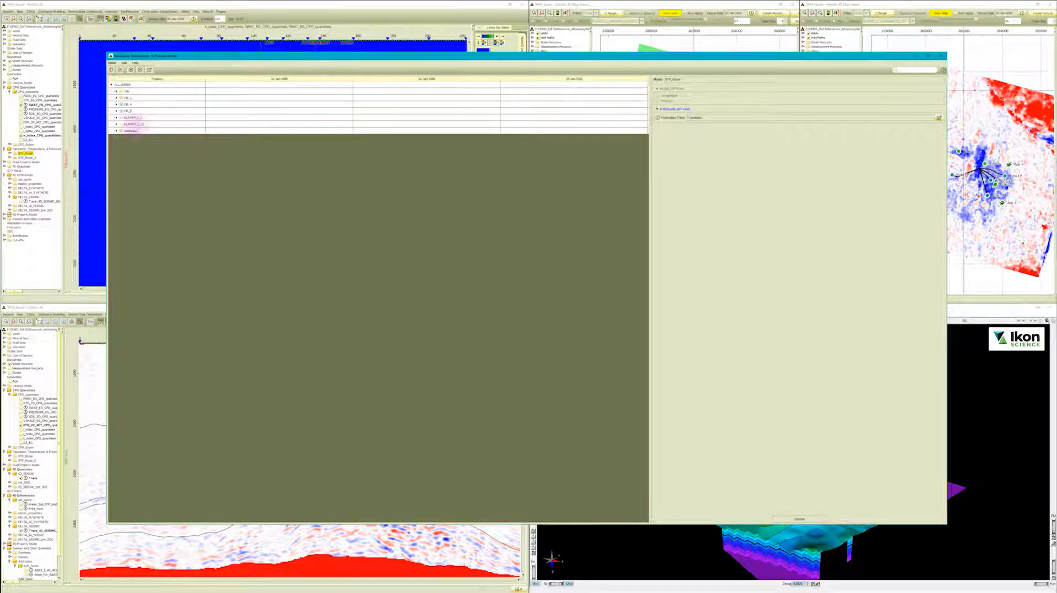
Examine the water, oil and gas saturation settings of the lower KLAYER zone for the first date, including the water background fill.
left_click(116, 124)
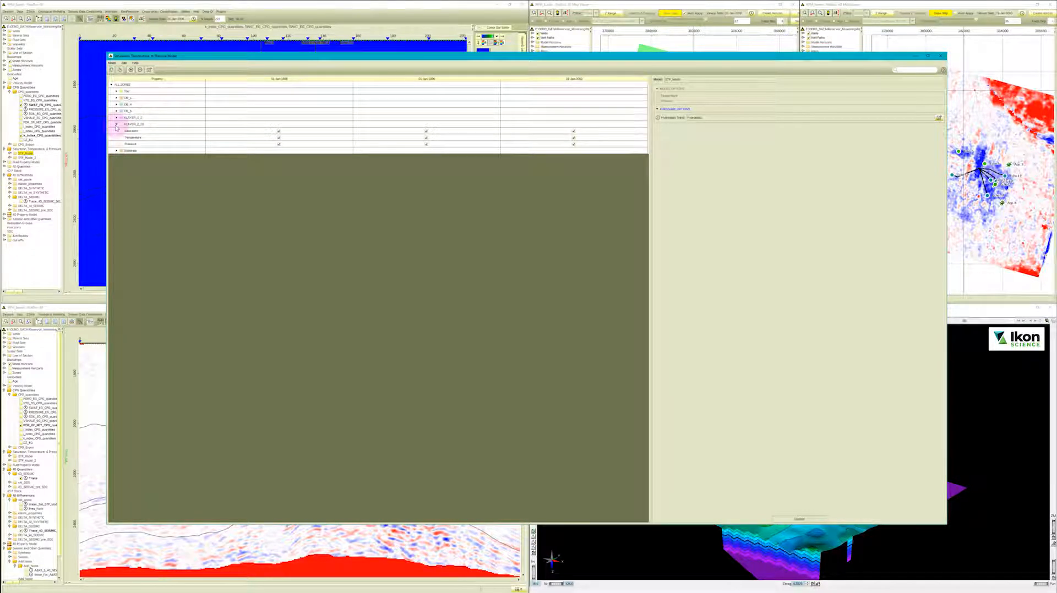
left_click(230, 130)
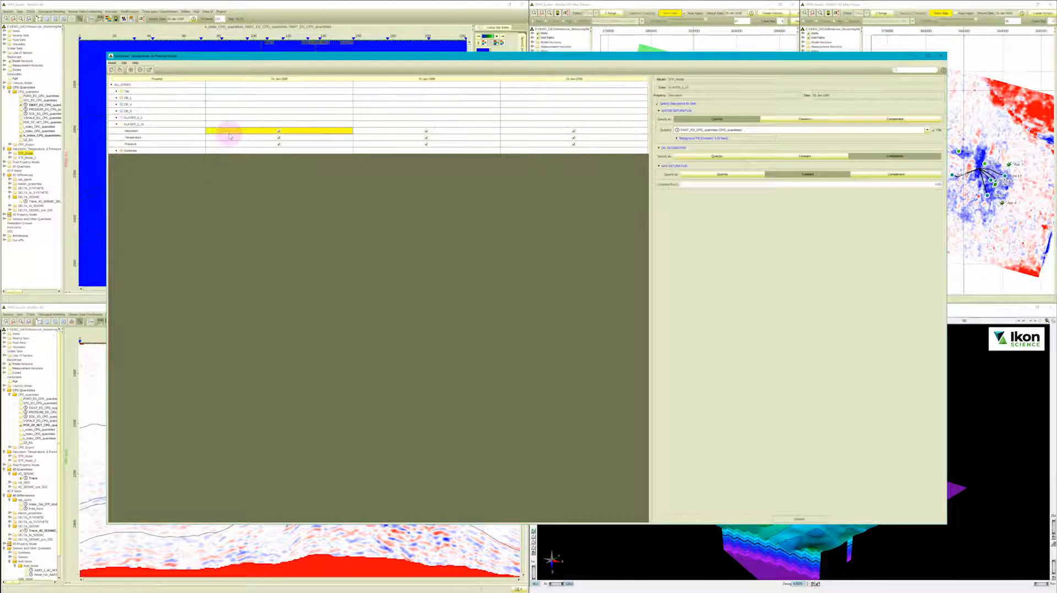
left_click(710, 138)
left_click(707, 147)
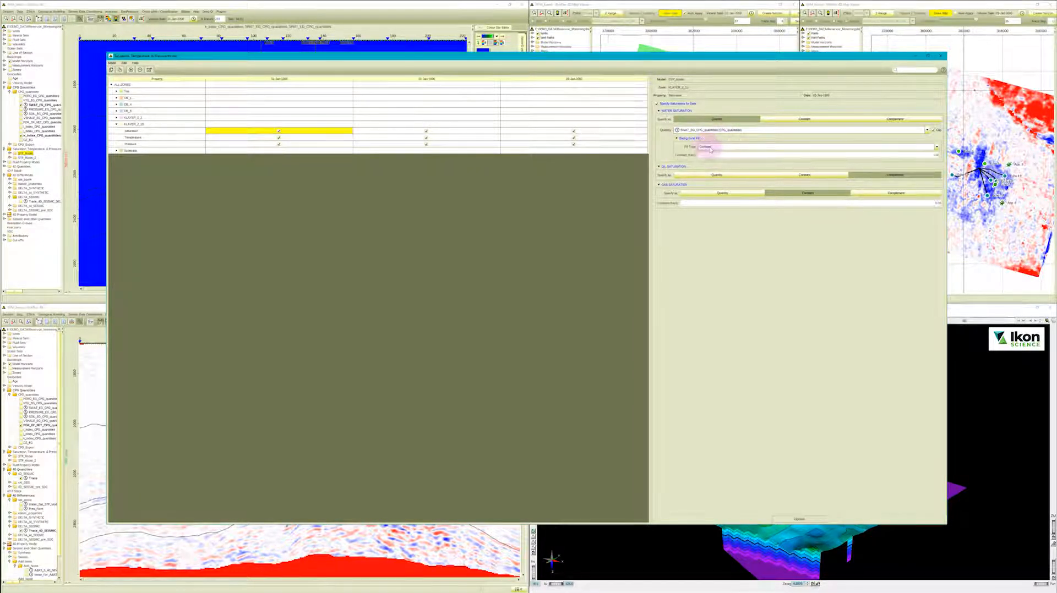
left_click(707, 154)
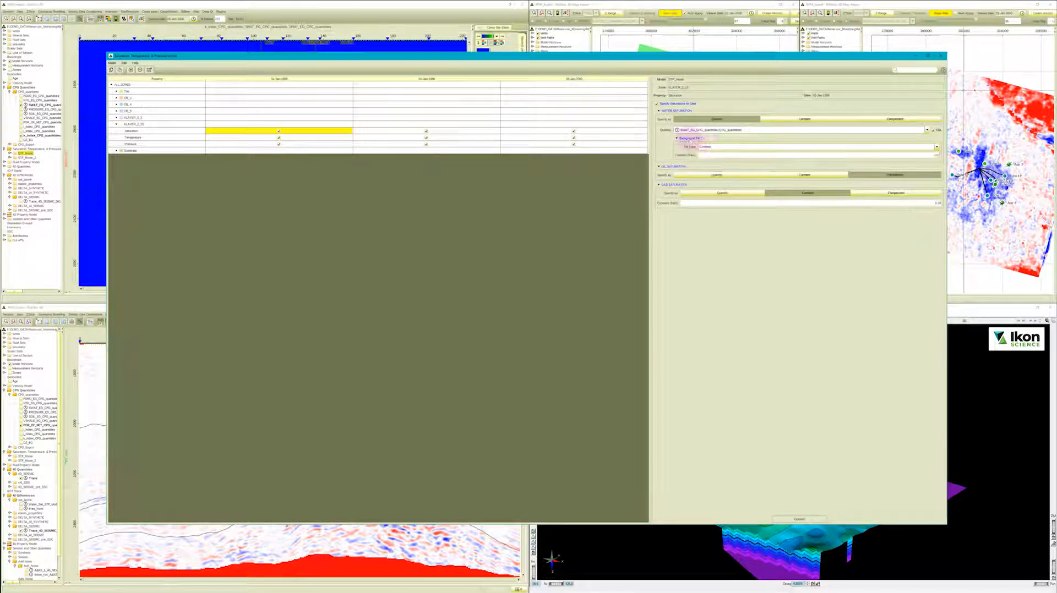
left_click(685, 137)
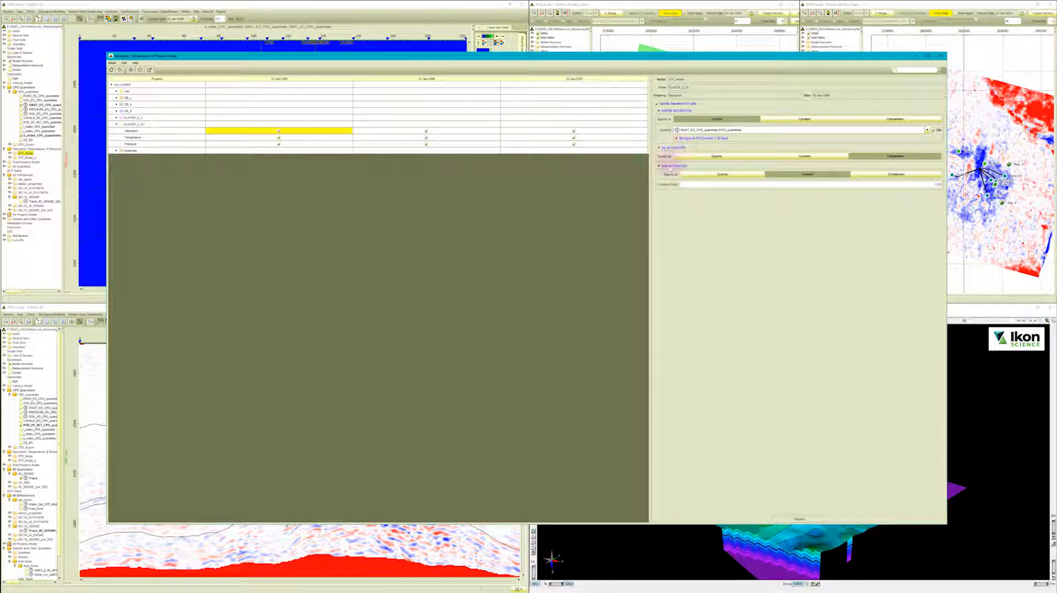
left_click(667, 148)
left_click(666, 156)
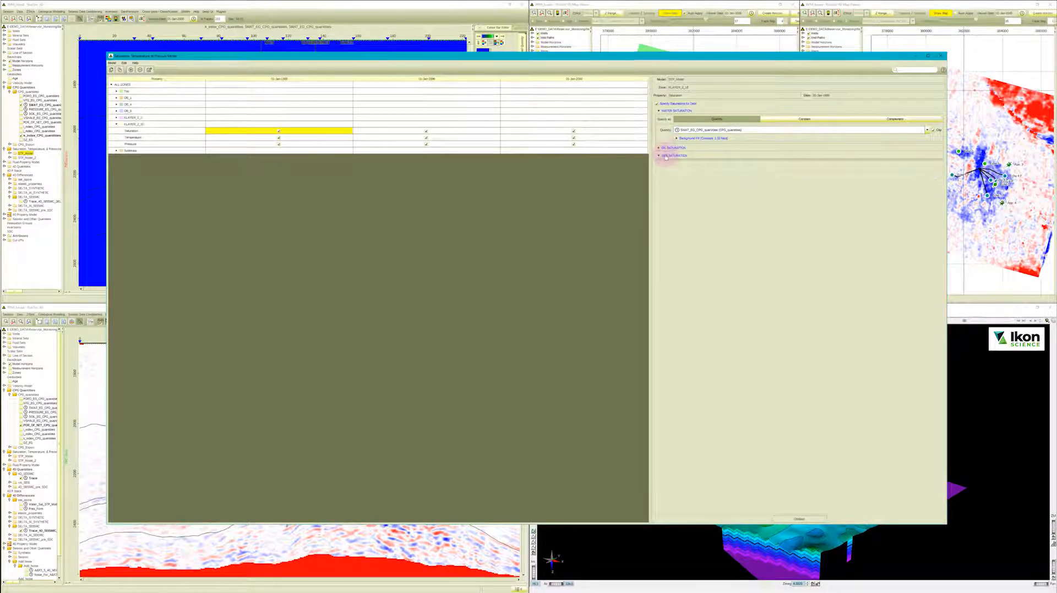
Review the lower KLAYER zone's general options and its pressure settings for the first date, and close the model.
left_click(150, 125)
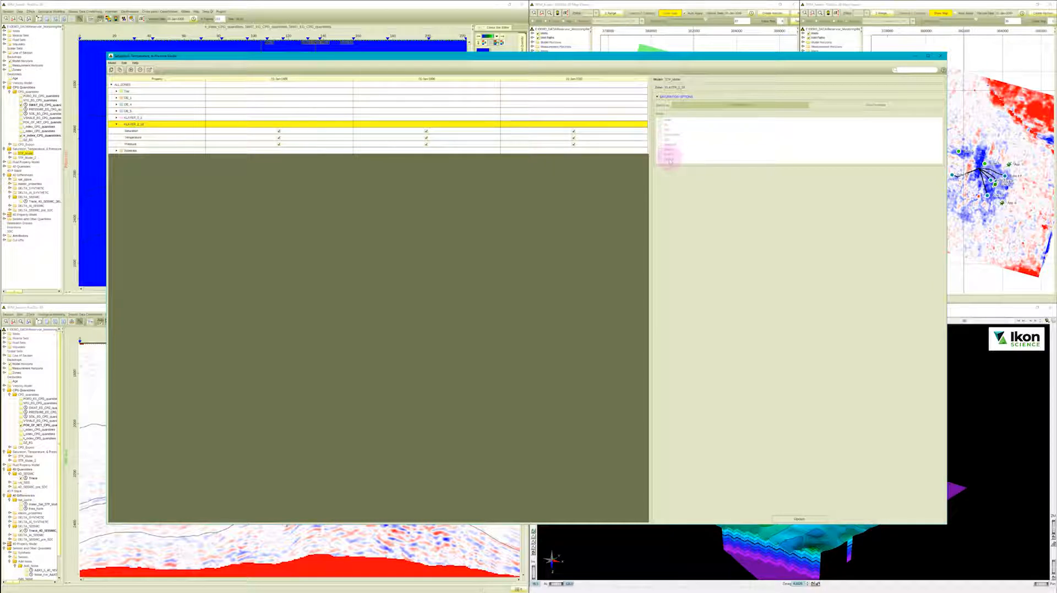
left_click(262, 132)
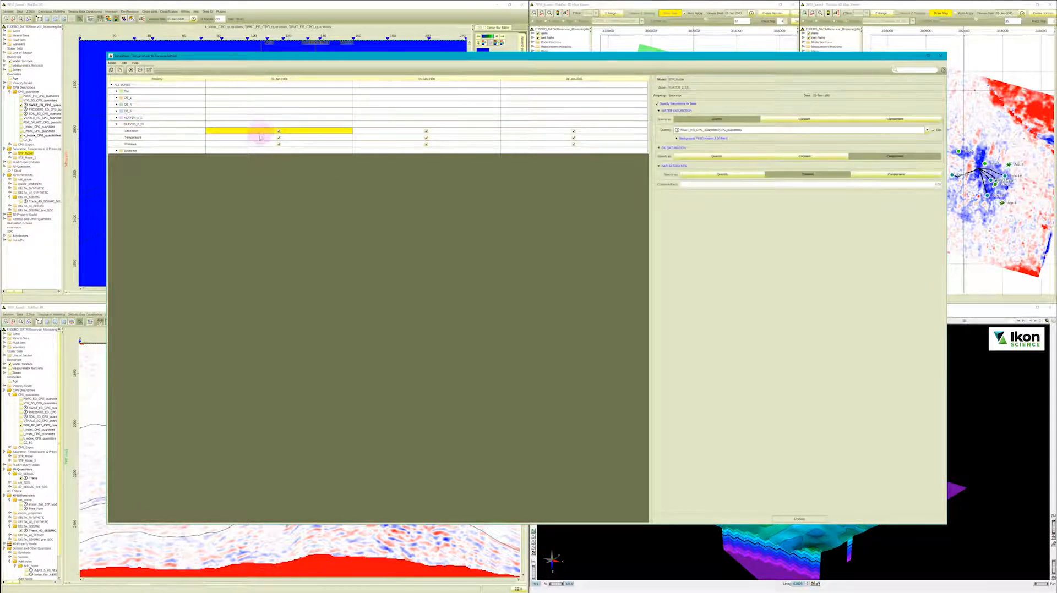
left_click(260, 144)
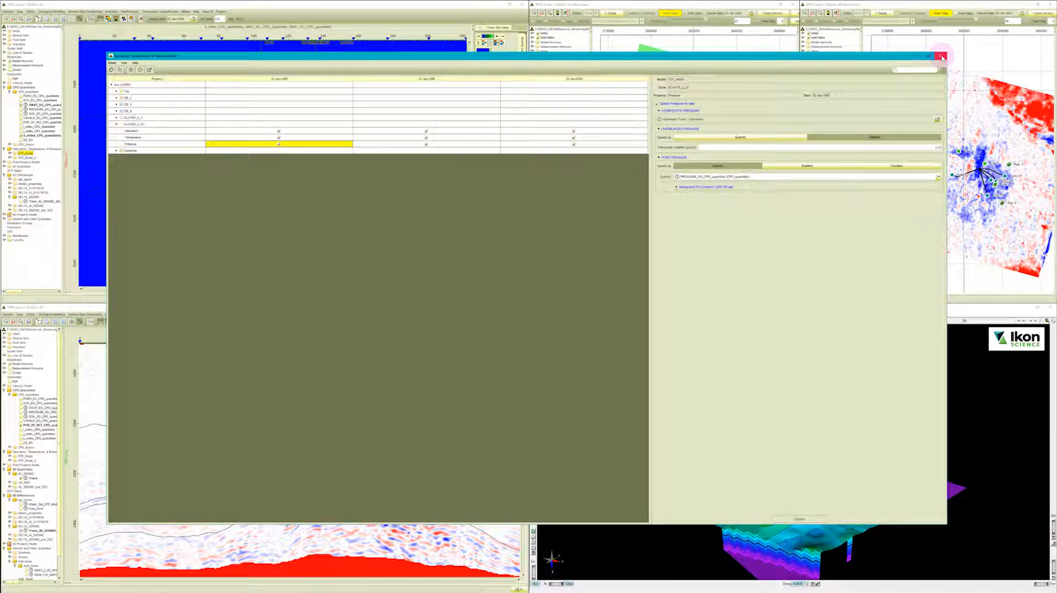
left_click(942, 57)
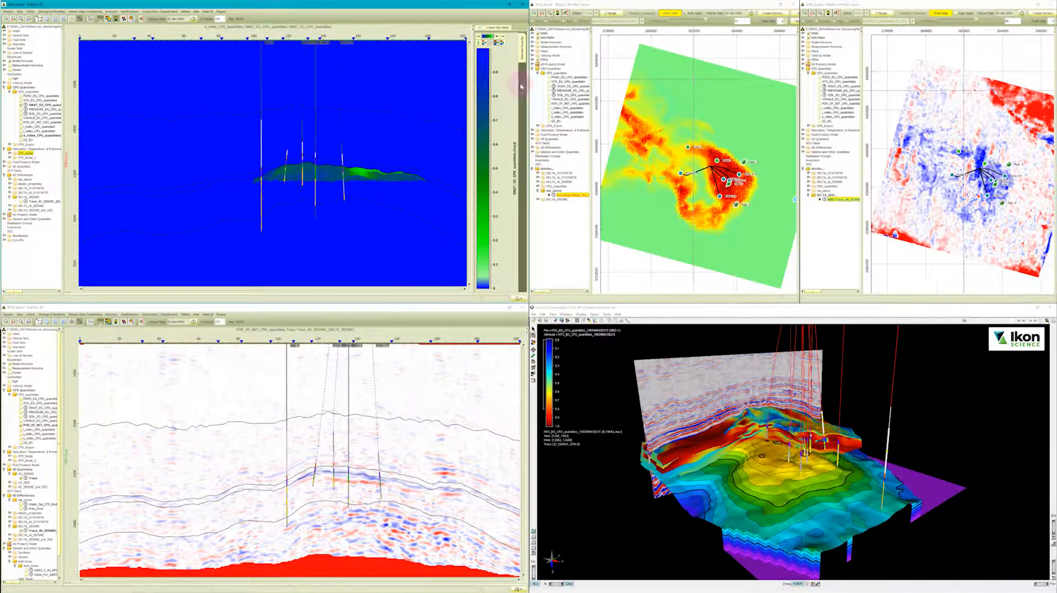
Open Fluid_Property_Model for editing and examine the water salinity and composition settings of the lower KLAYER zone for the first date.
left_click(4, 149)
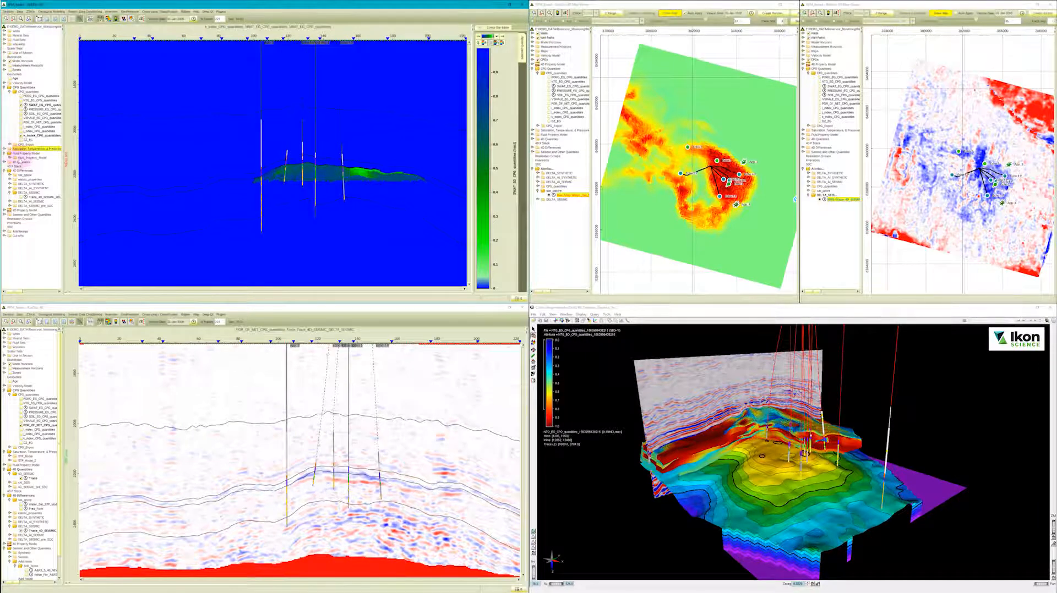
right_click(22, 158)
left_click(40, 169)
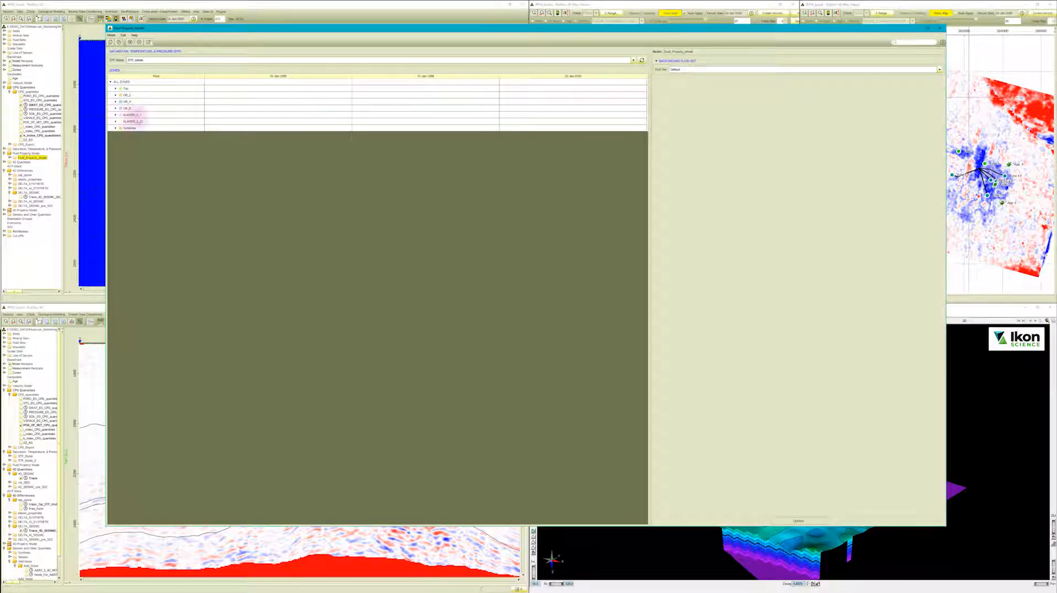
left_click(115, 121)
left_click(236, 129)
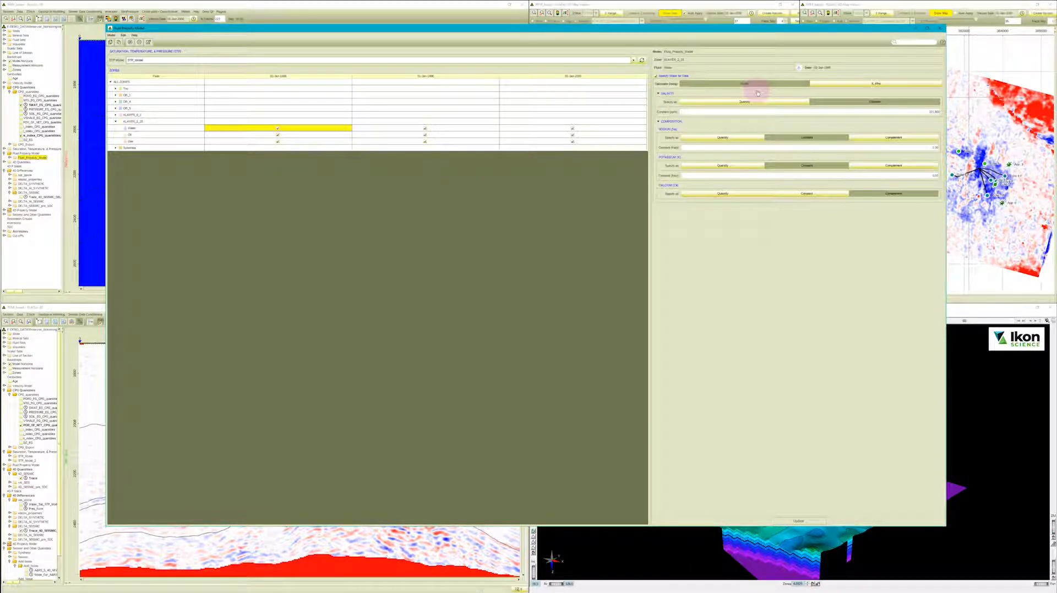
left_click(666, 94)
left_click(670, 102)
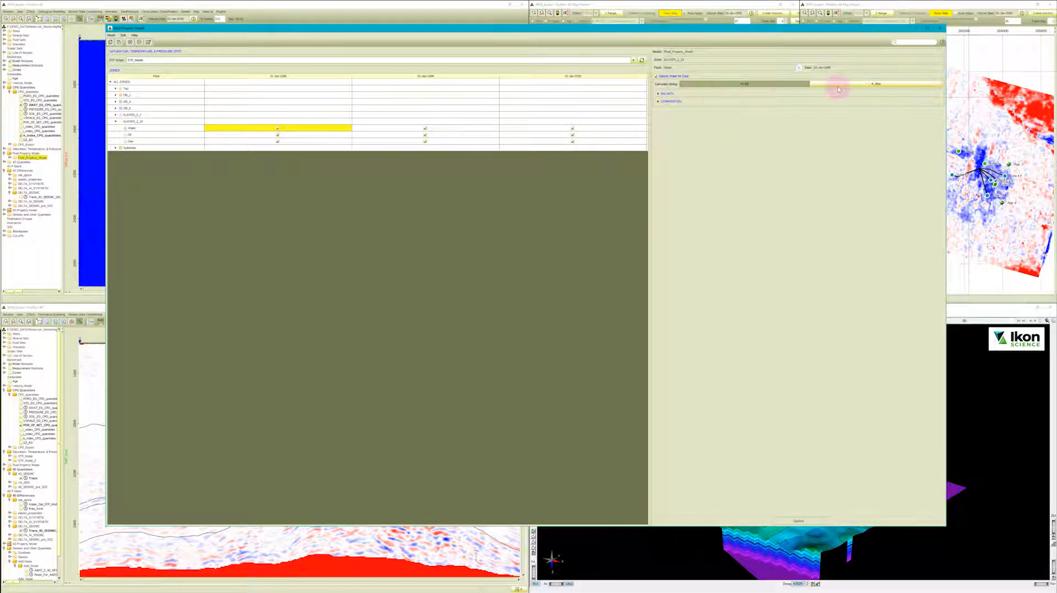
Review the oil property settings of the same zone for the first date and close the fluid property model.
left_click(330, 134)
left_click(661, 94)
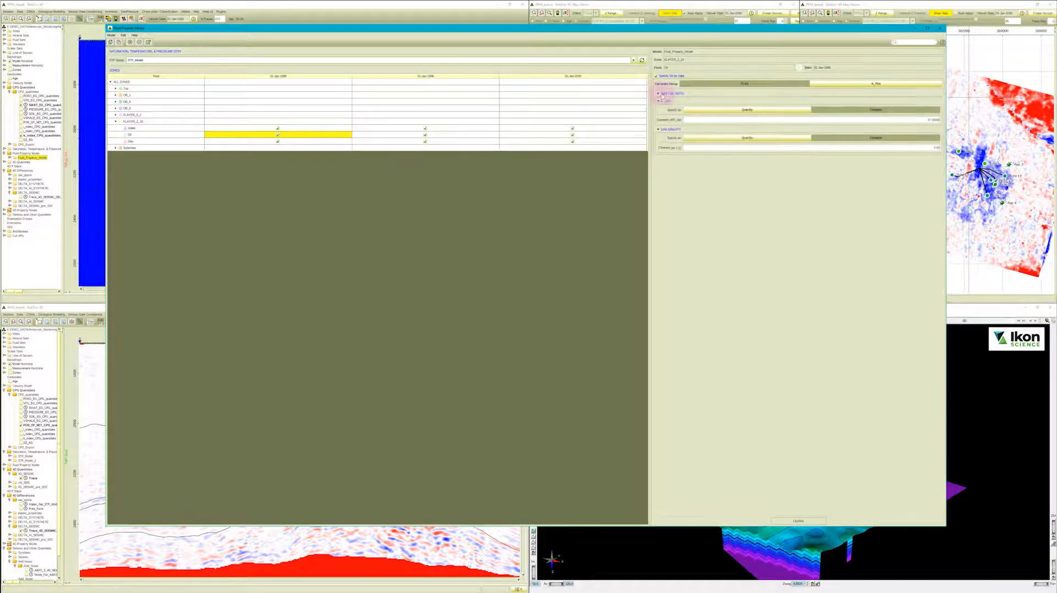
left_click(663, 102)
left_click(662, 109)
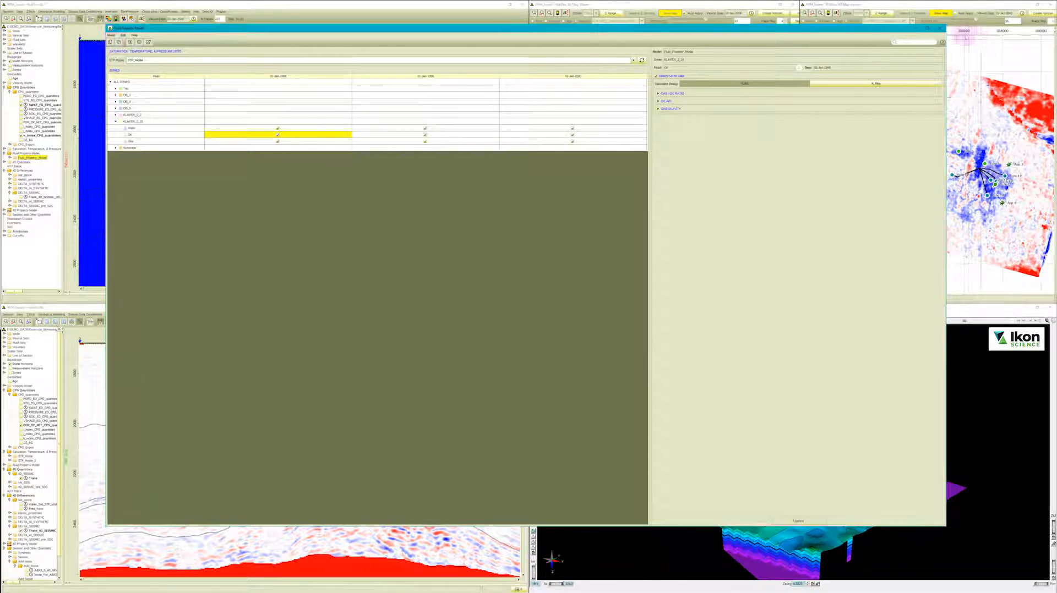
left_click(940, 29)
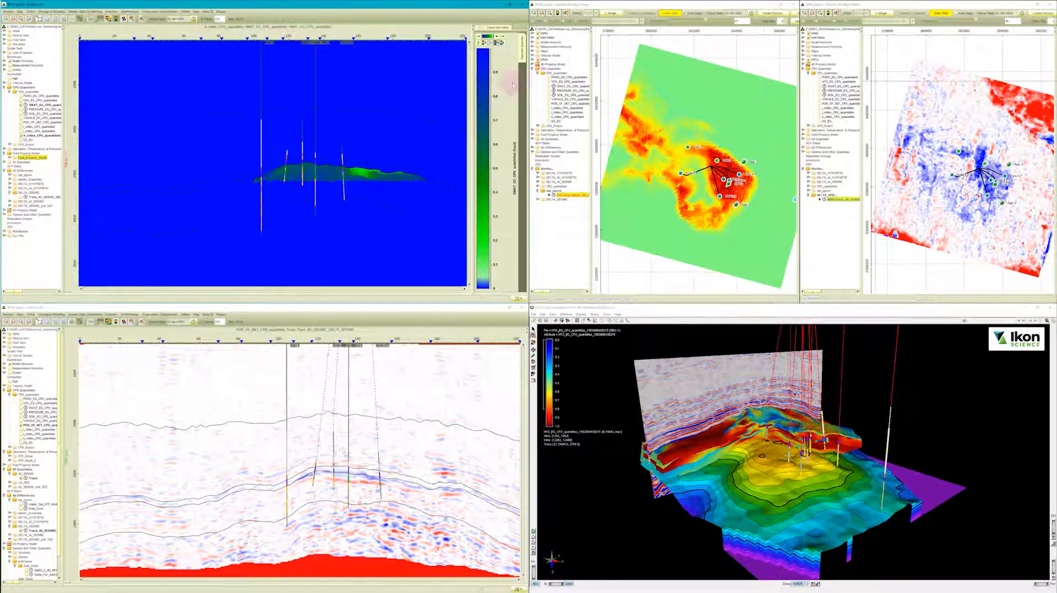
Open the 4D property model for editing and show the Vp fill settings of the overburden zone directly above the KLAYER zones.
left_click(53, 13)
left_click(59, 46)
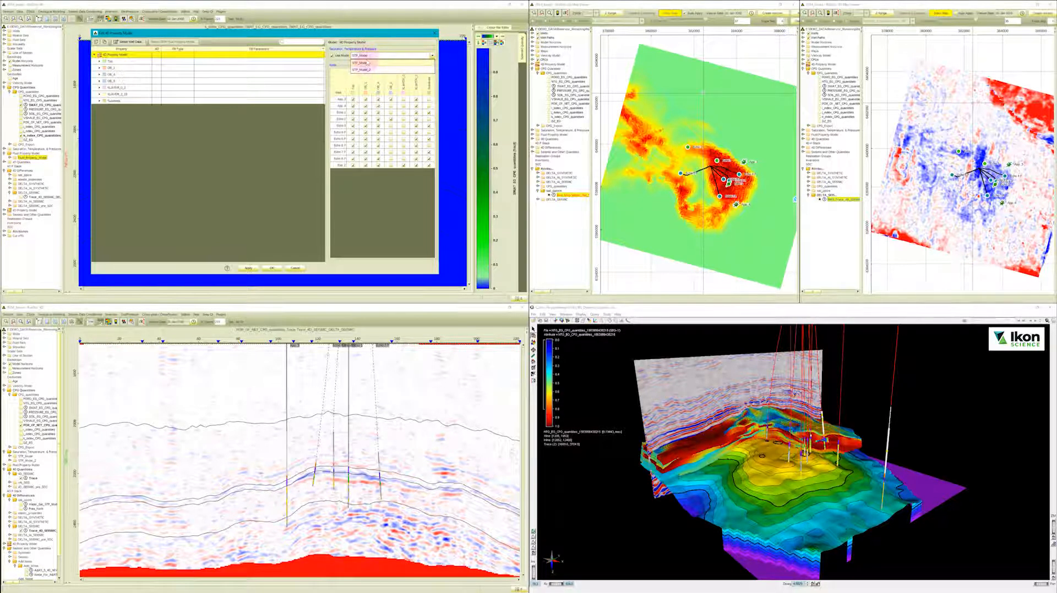
left_click(118, 81)
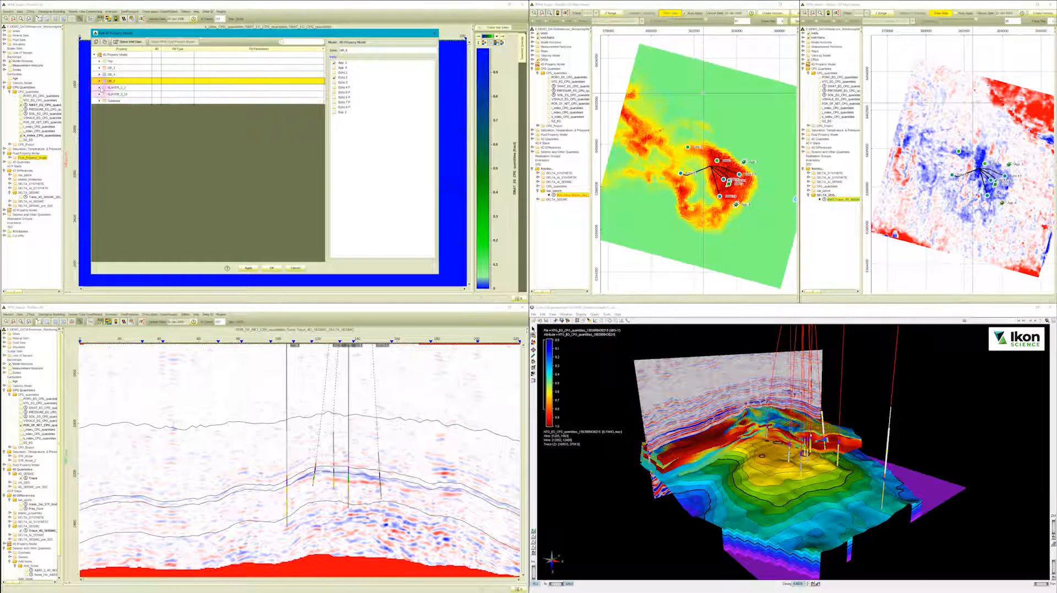
left_click(99, 81)
left_click(174, 88)
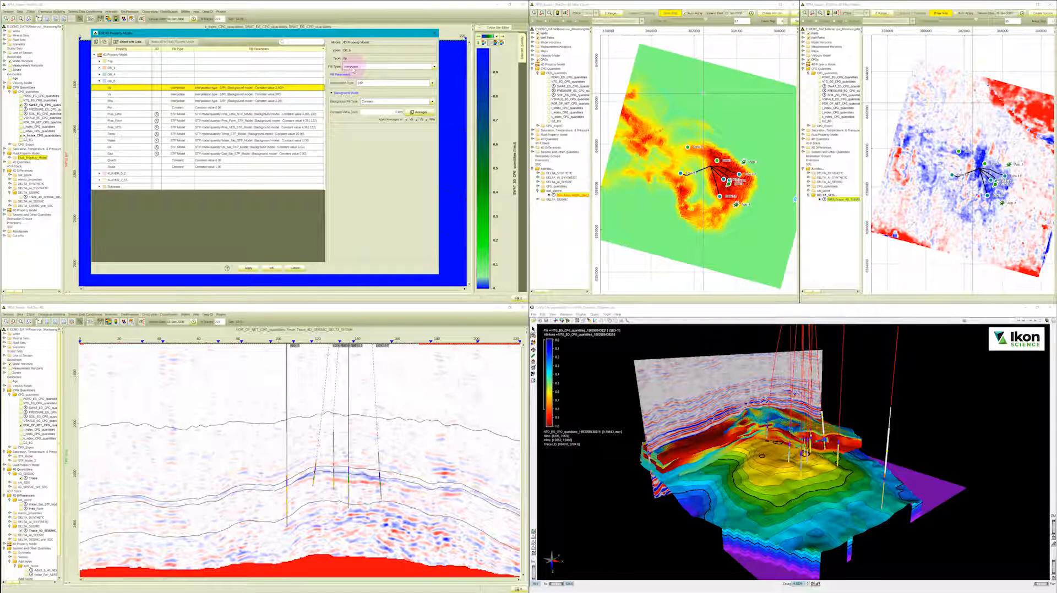
View the interpolation types and fill types available for the overburden zone's Vp.
left_click(365, 83)
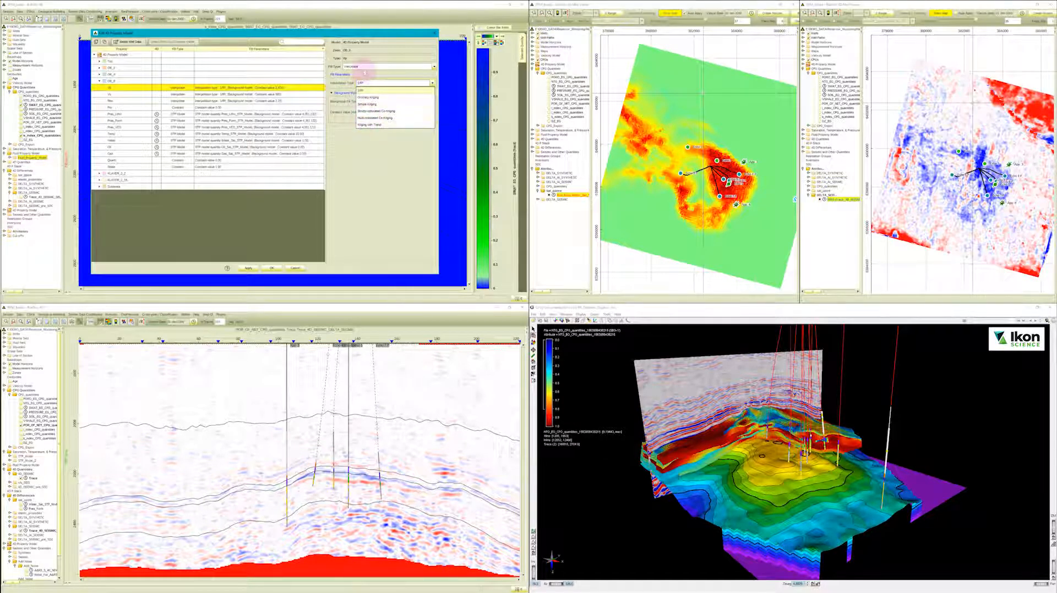
left_click(363, 66)
left_click(364, 66)
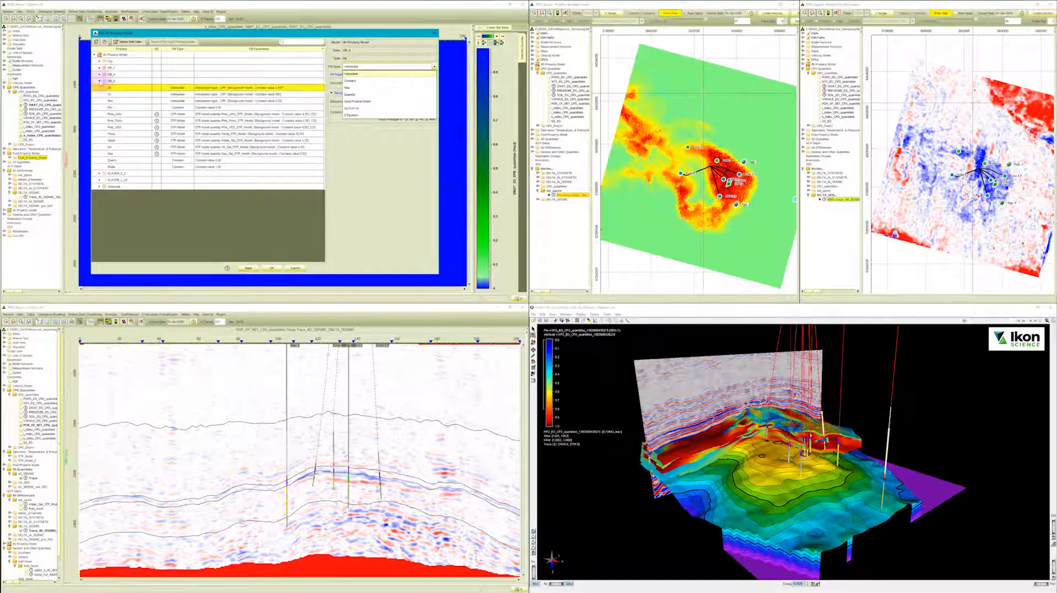
Show the property list of the lower KLAYER zone and examine the rock physics model settings of its Vp.
left_click(99, 81)
left_click(99, 94)
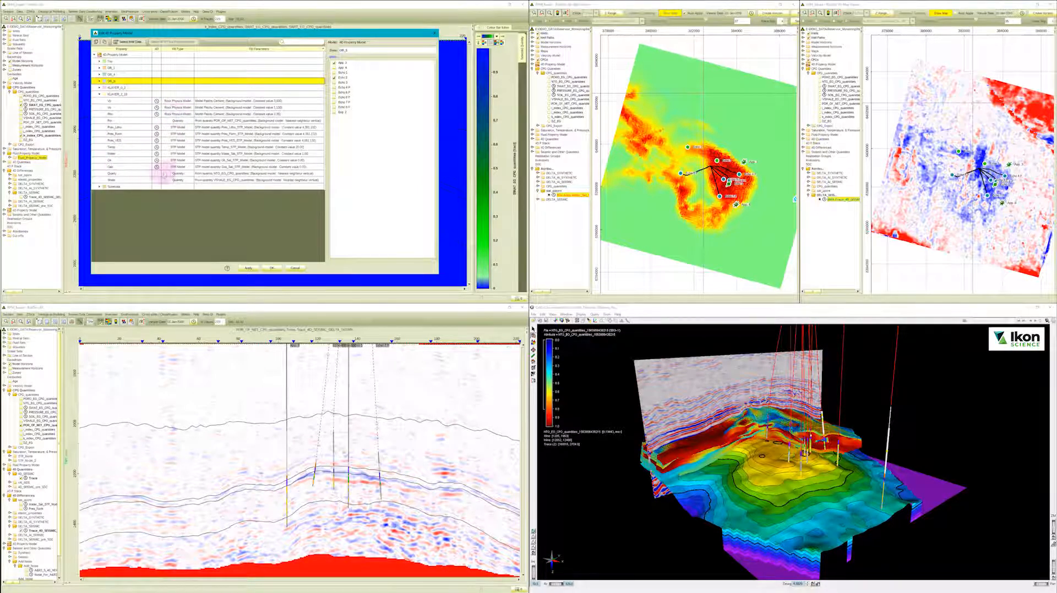
left_click(179, 101)
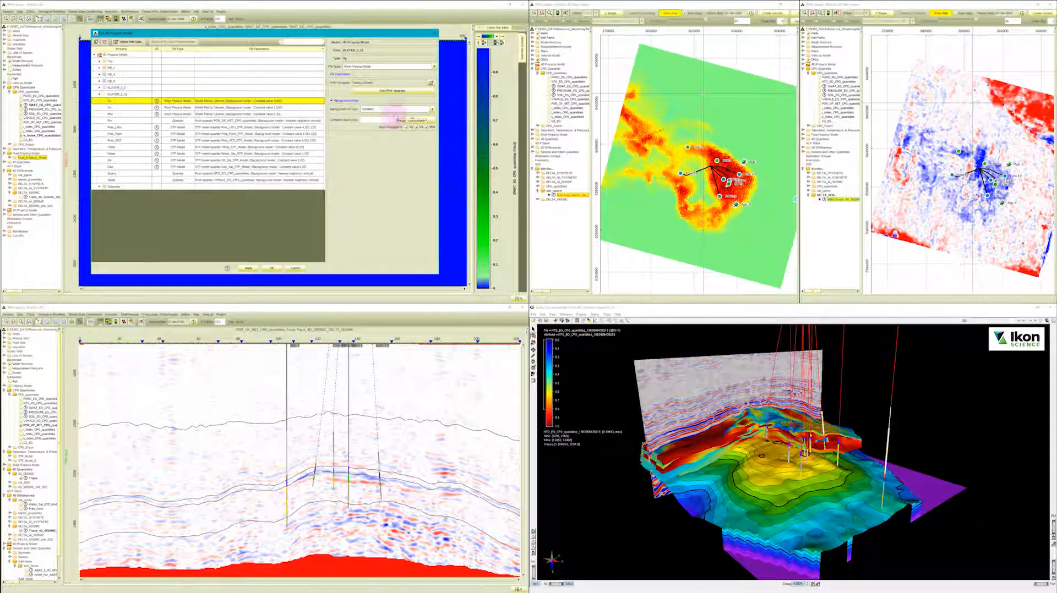
Inspect the rock physics model variables defined for the zone's Vp and close them.
left_click(396, 90)
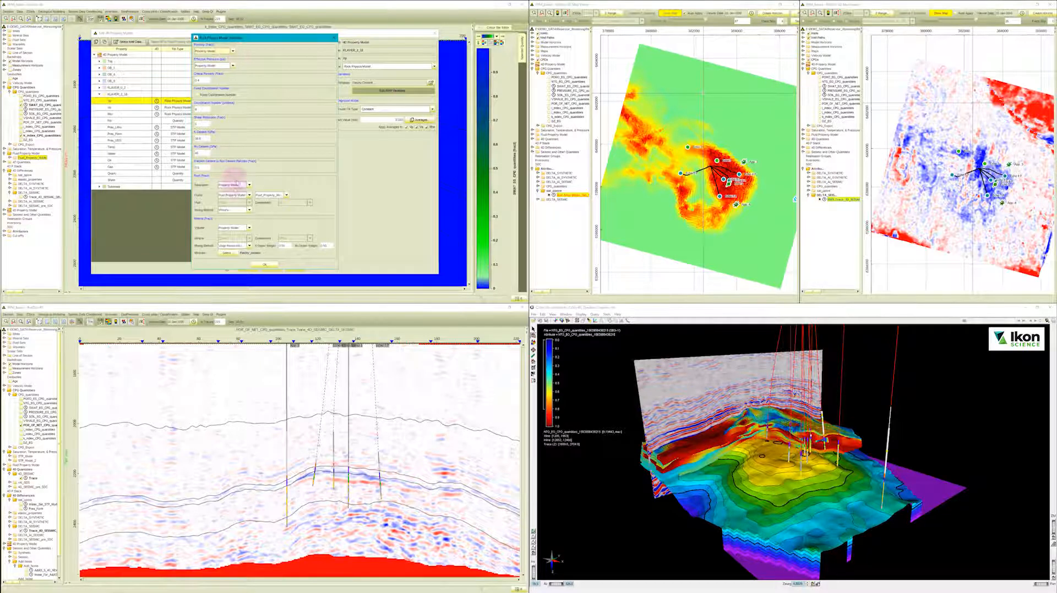
left_click(334, 38)
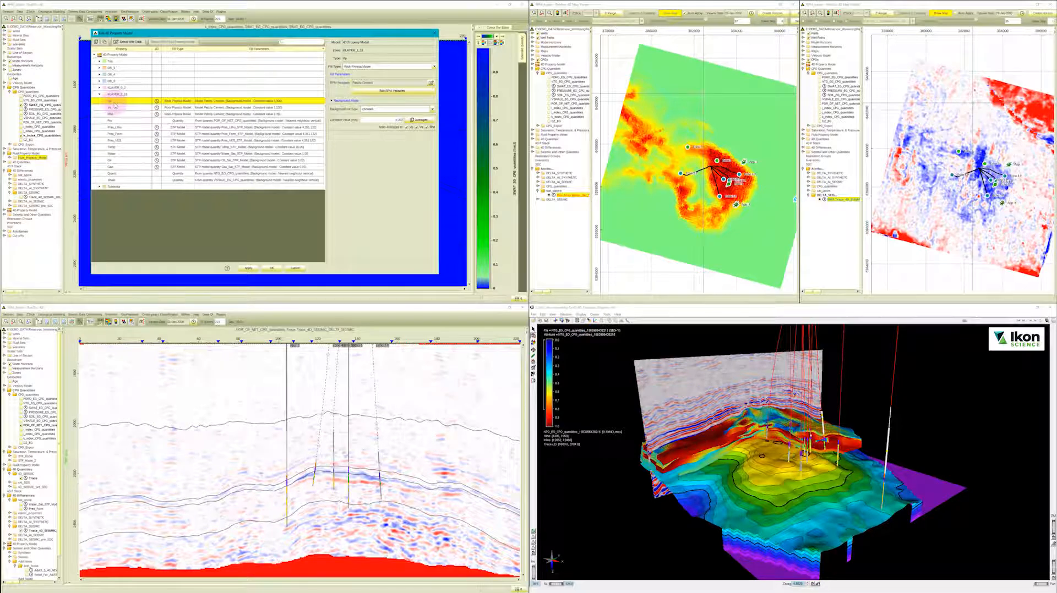
Try the alternative saturation, temperature and pressure models at the top level of the 4D property model and cancel the edit.
left_click(113, 55)
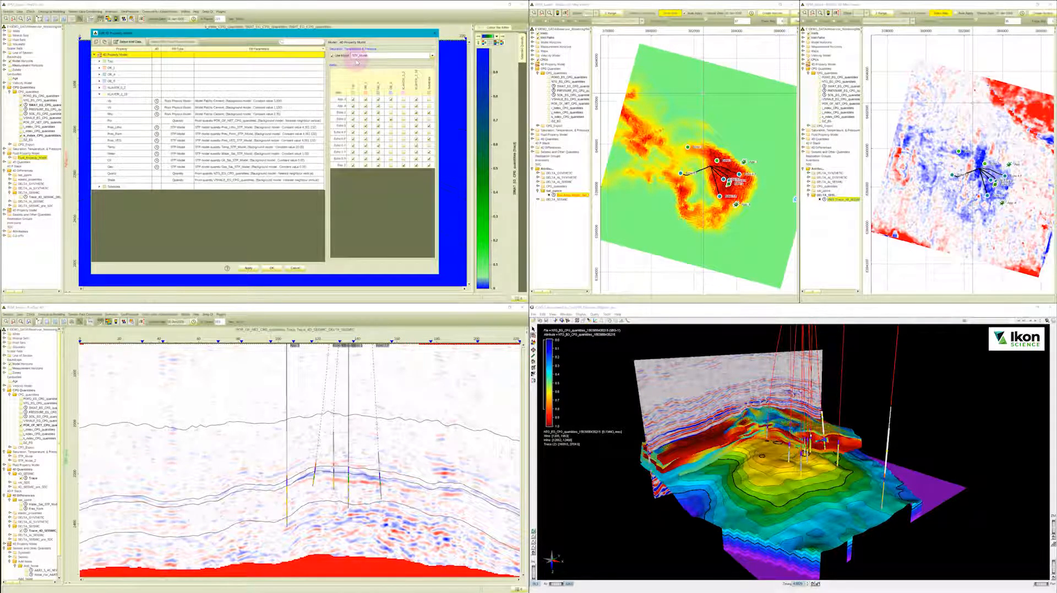
left_click(385, 55)
left_click(358, 70)
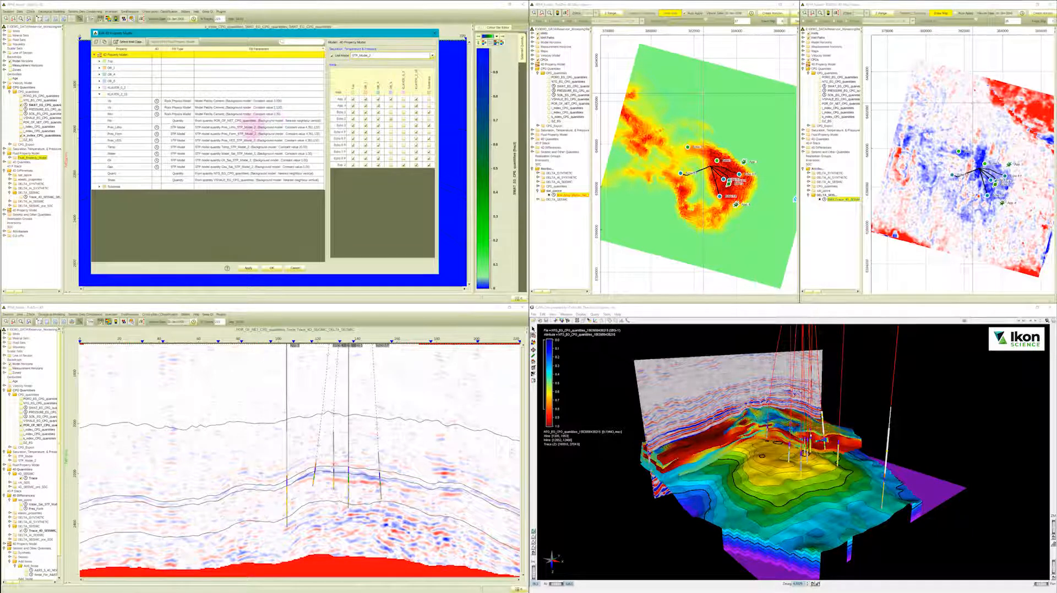
left_click(372, 55)
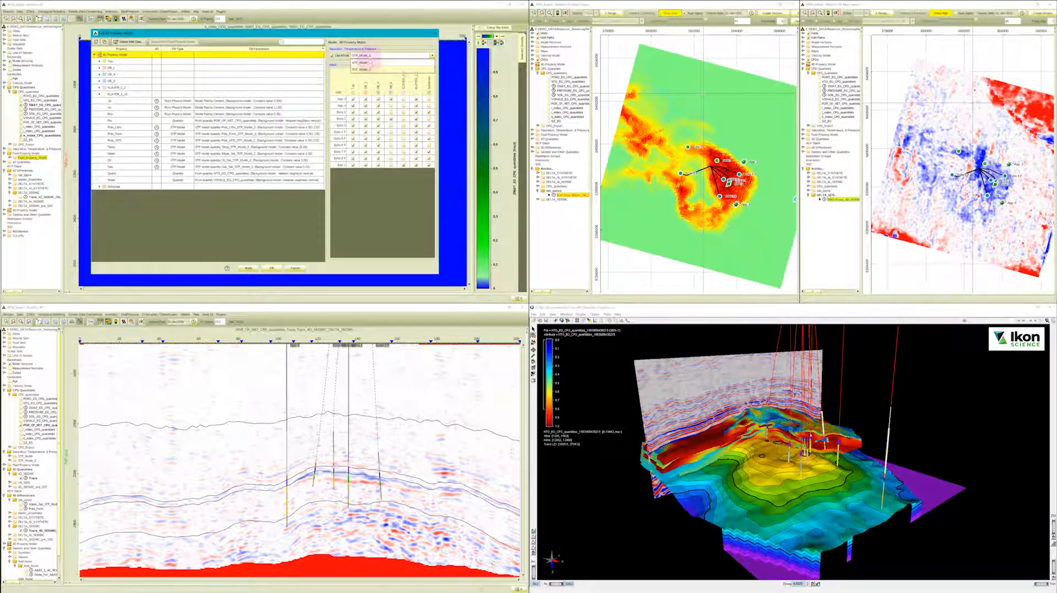
left_click(370, 64)
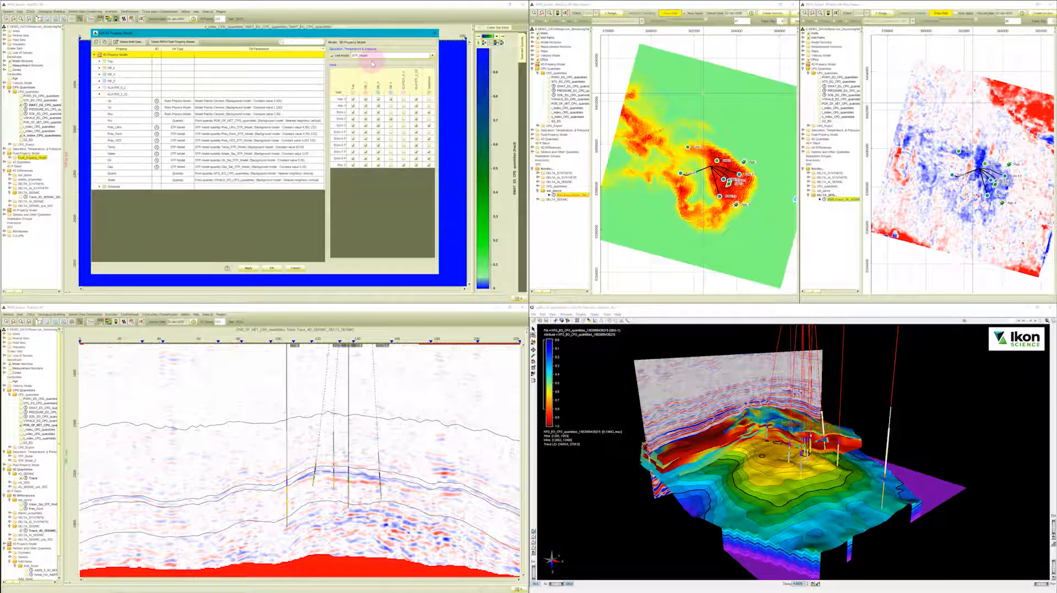
left_click(292, 268)
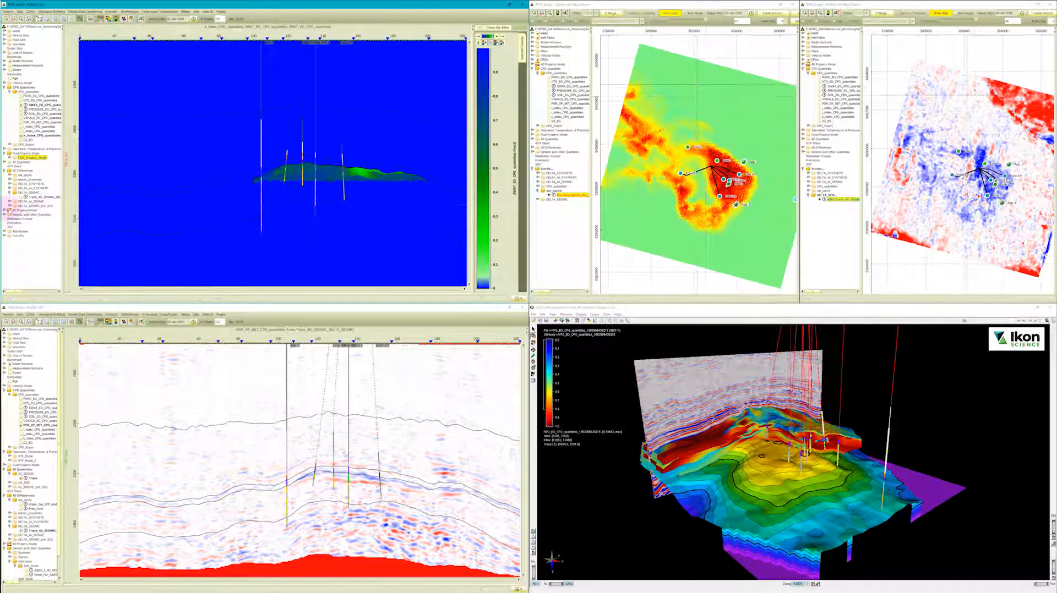
Display the 4D property model's Vp in the upper cross-section and view the dates available for it.
left_click(5, 211)
left_click(10, 215)
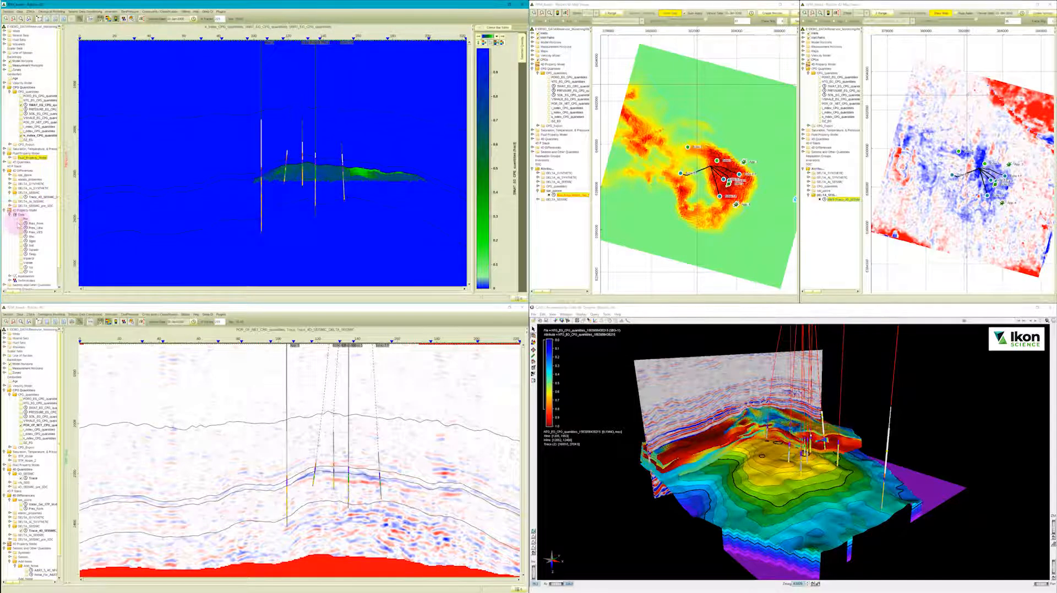
left_click(22, 267)
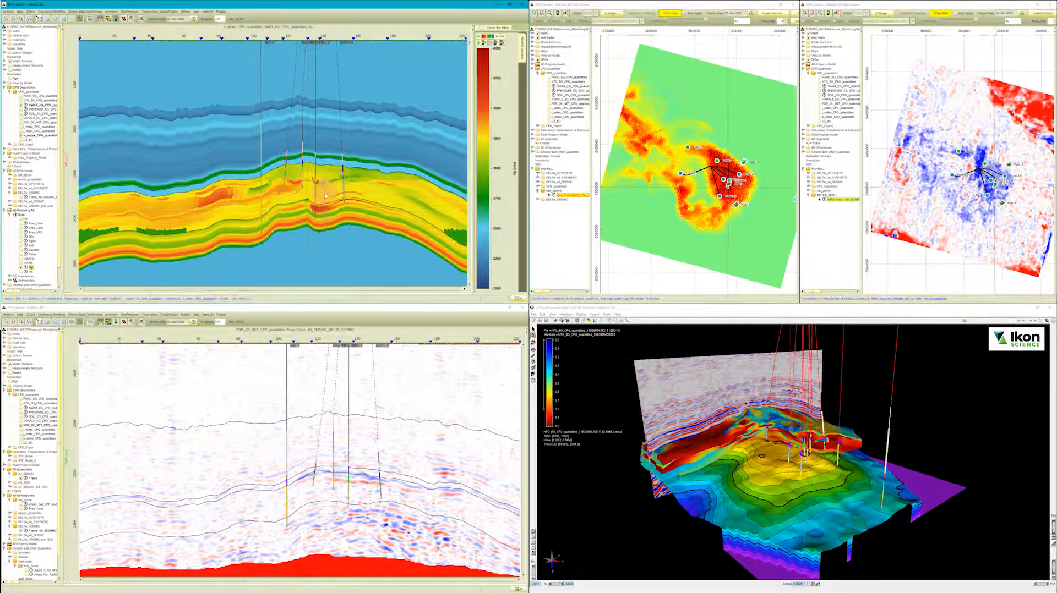
left_click(194, 19)
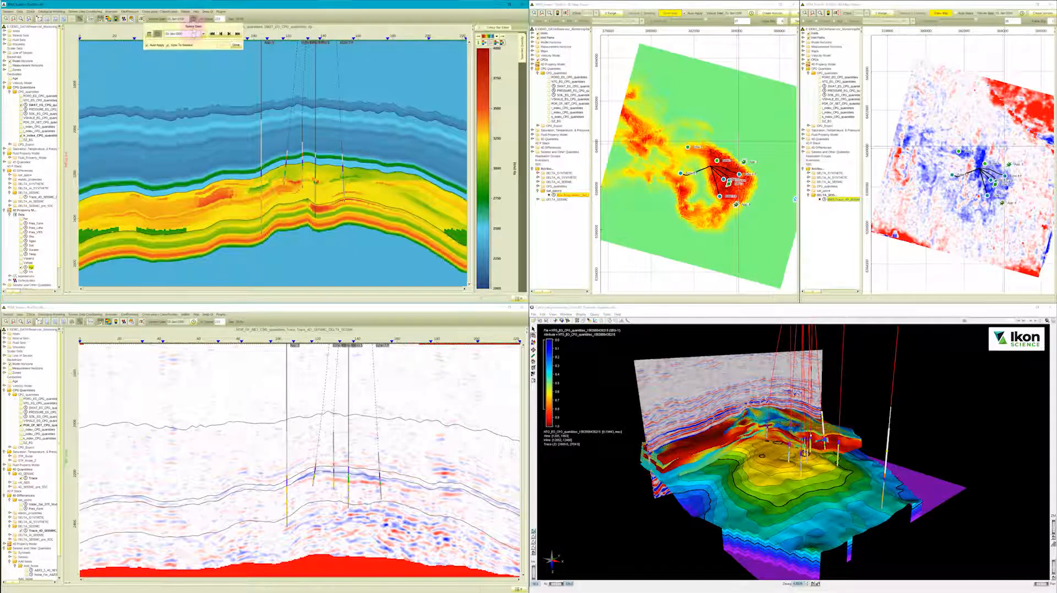
left_click(193, 34)
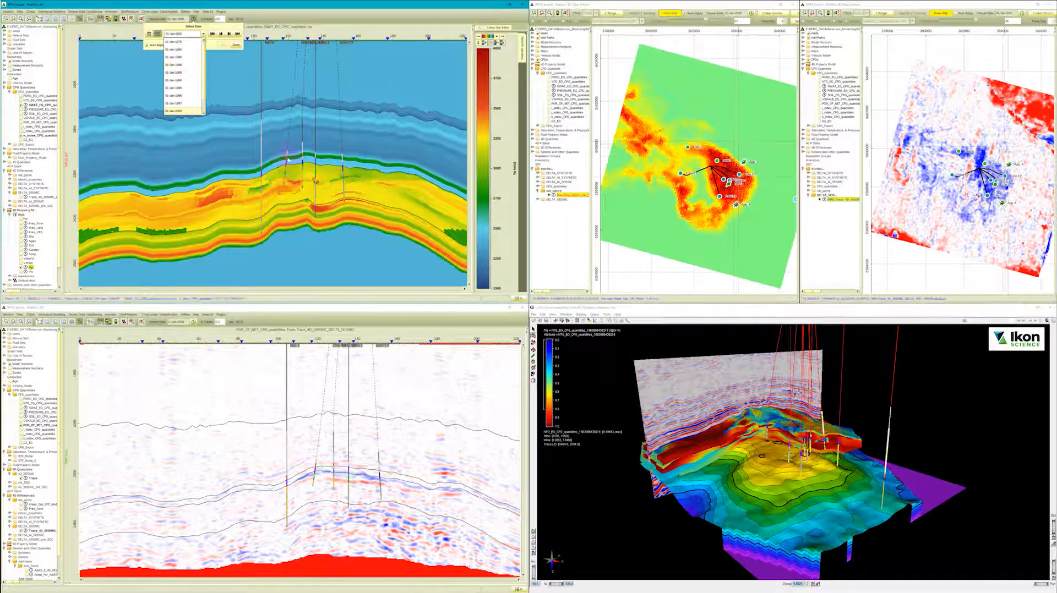
left_click(316, 178)
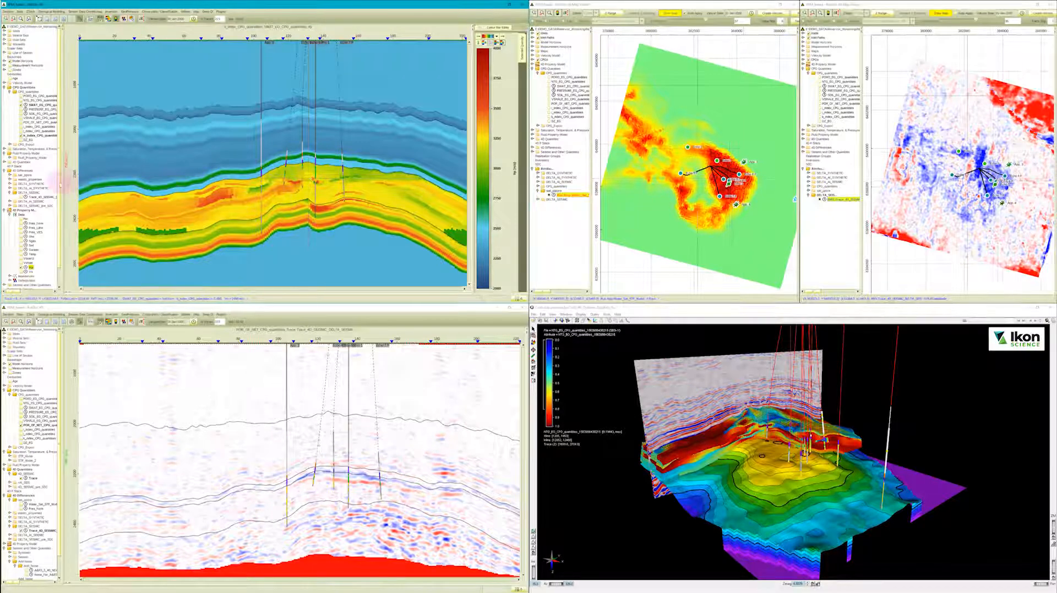
Display the Vp difference from the elastic properties group of the 4D differences in the upper cross-section.
left_click(10, 193)
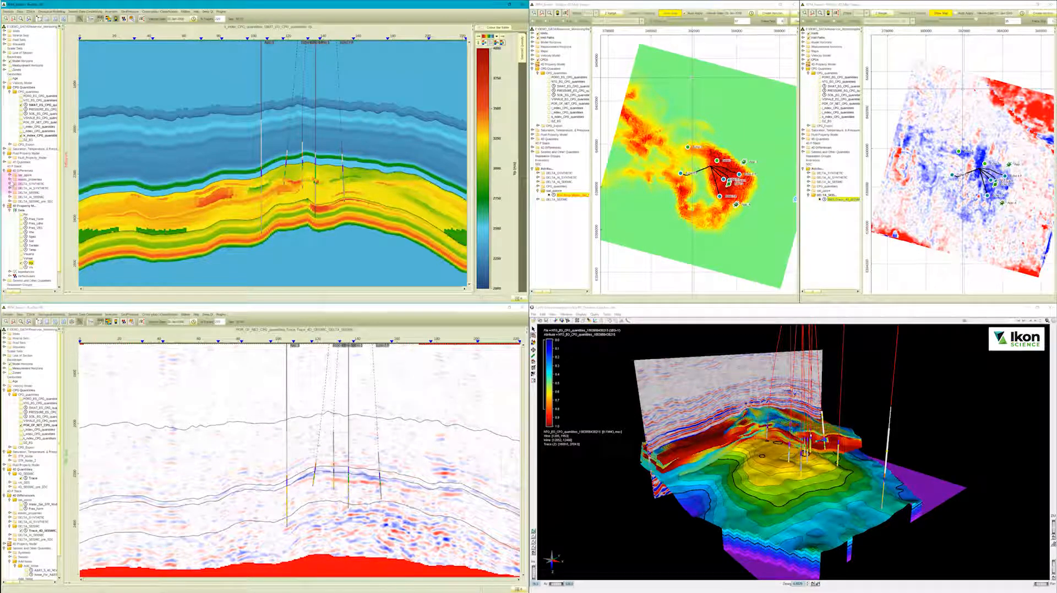
left_click(10, 179)
left_click(20, 184)
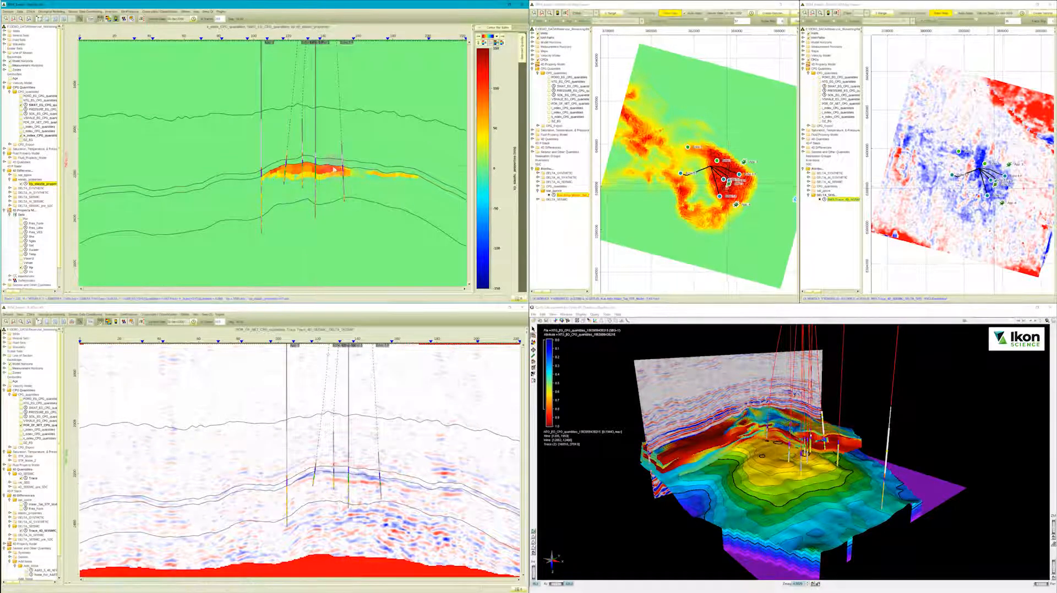
Review the reflectivity methods and elastic output options for creating synthetics and close the settings.
left_click(186, 11)
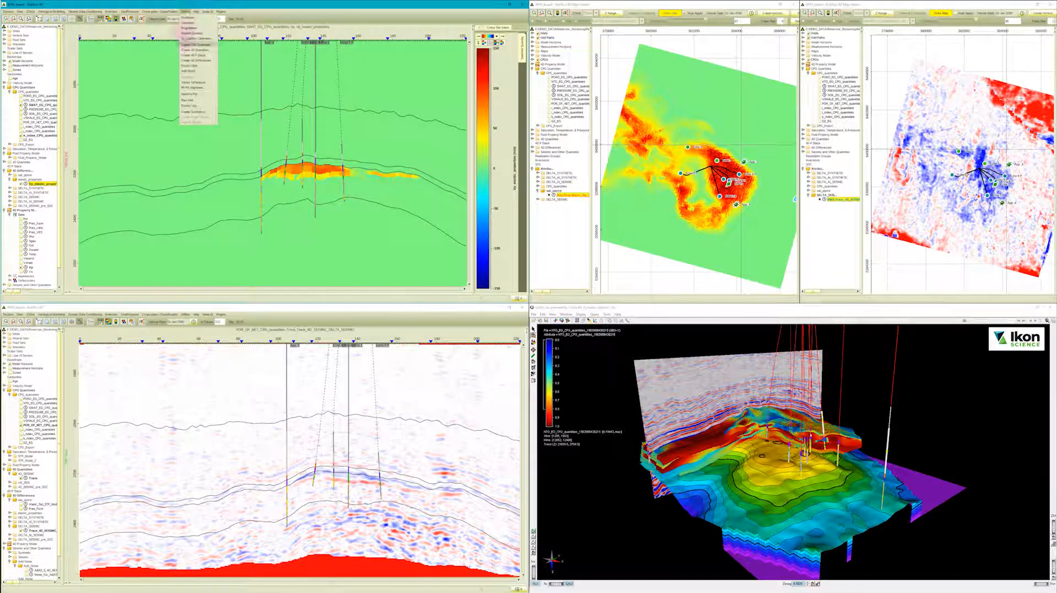
left_click(195, 112)
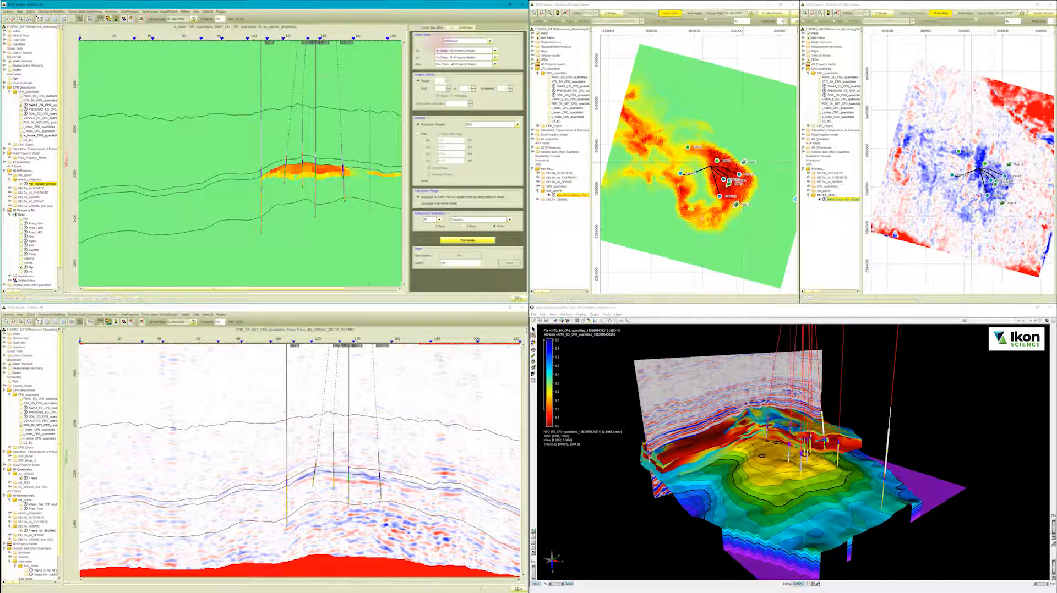
left_click(473, 220)
left_click(468, 225)
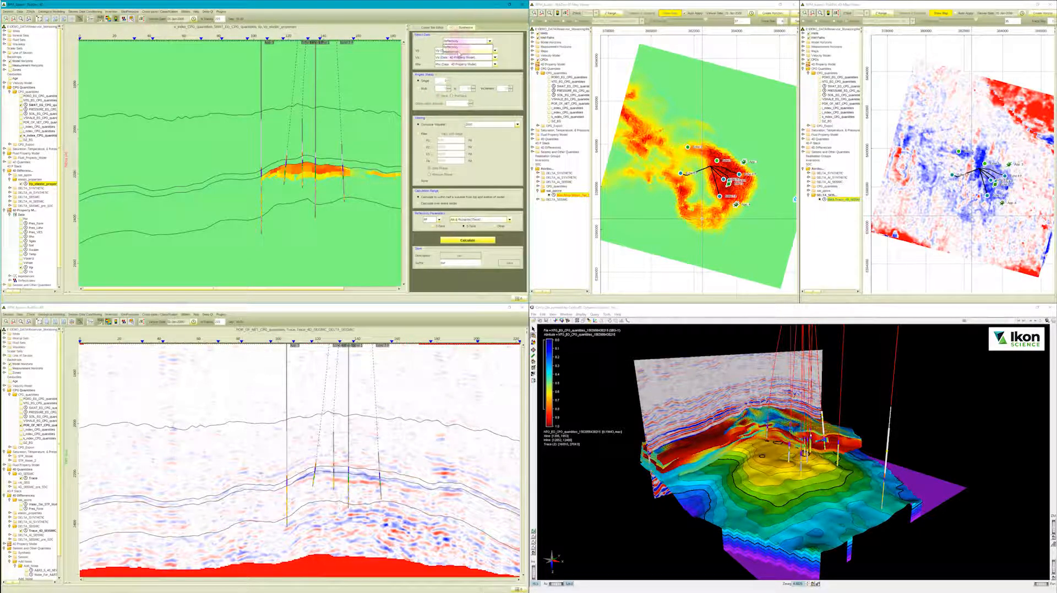
scroll(496, 192, "down", 5)
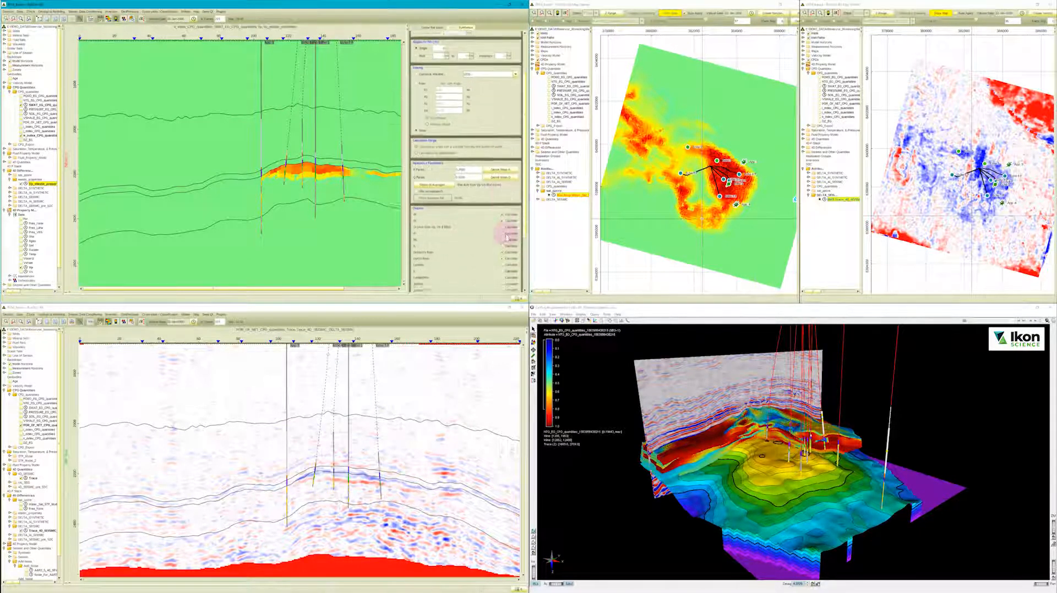
scroll(506, 236, "down", 3)
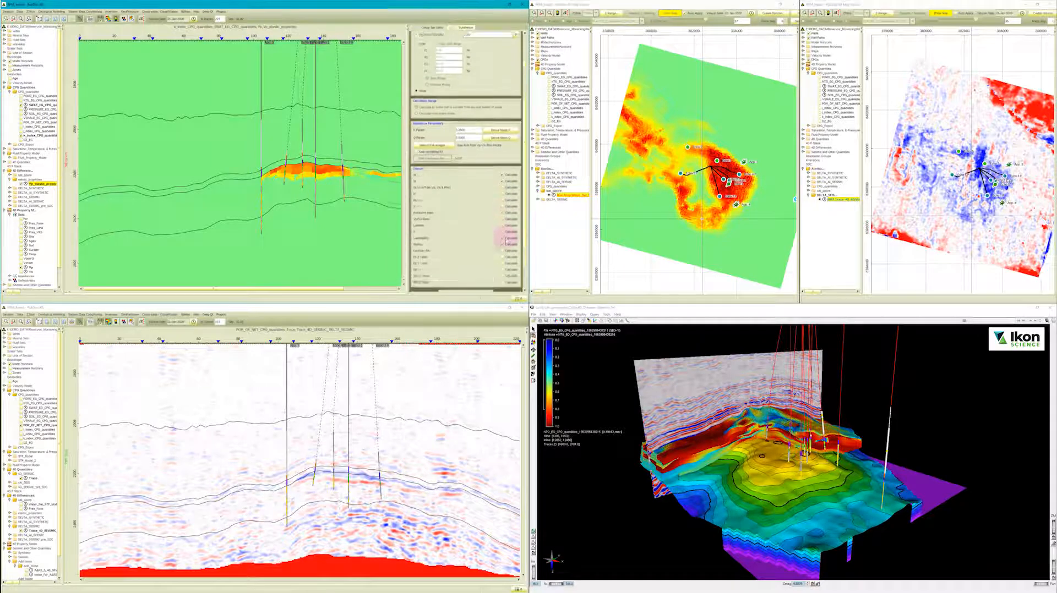
left_click(449, 32)
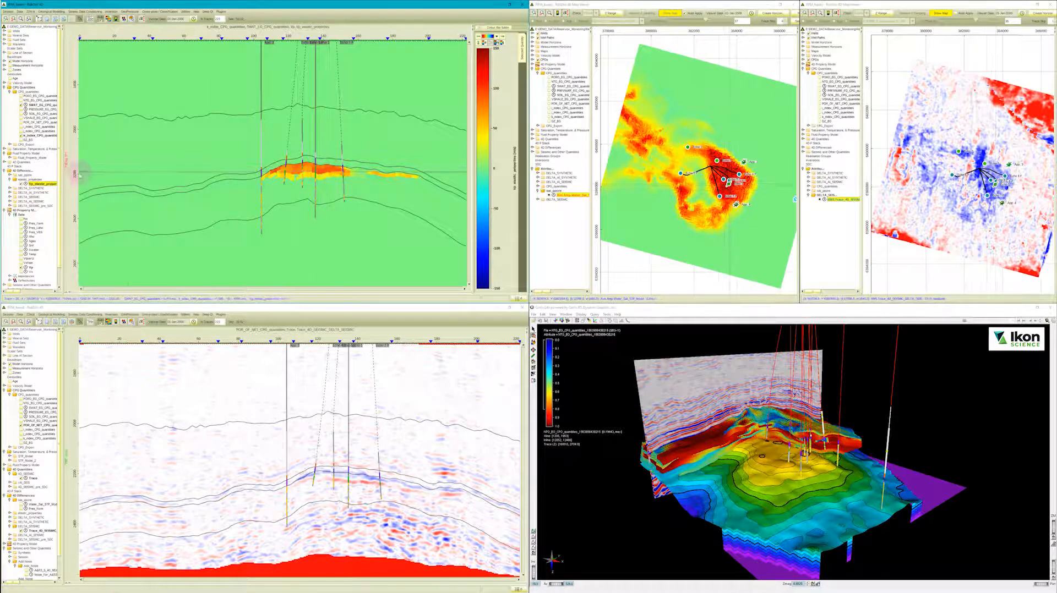
Display the 4D synthetic difference from the DELTA_SYNTHETIC group in the upper cross-section.
left_click(10, 189)
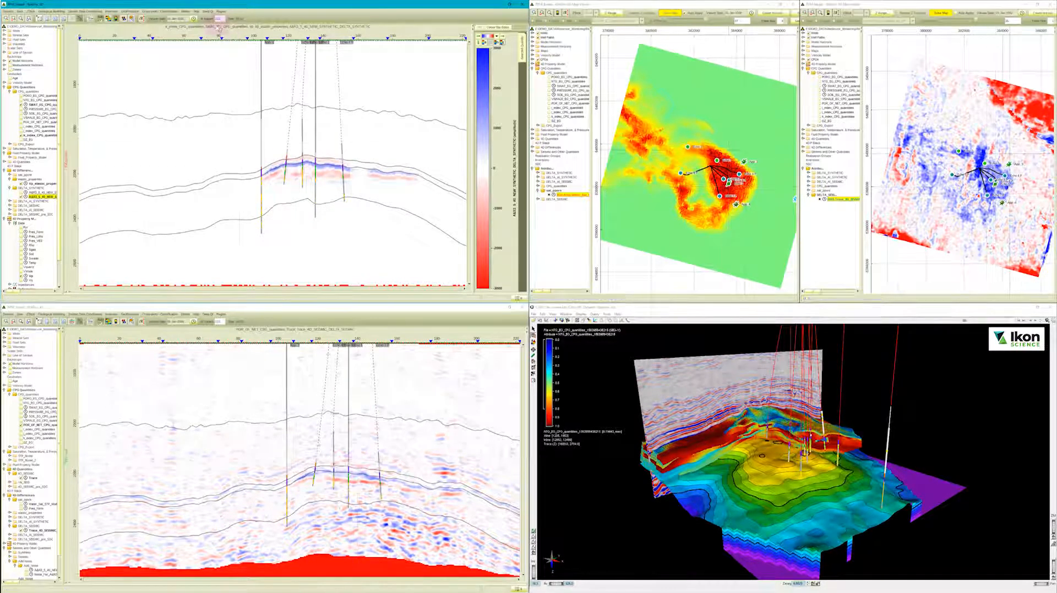
left_click(187, 12)
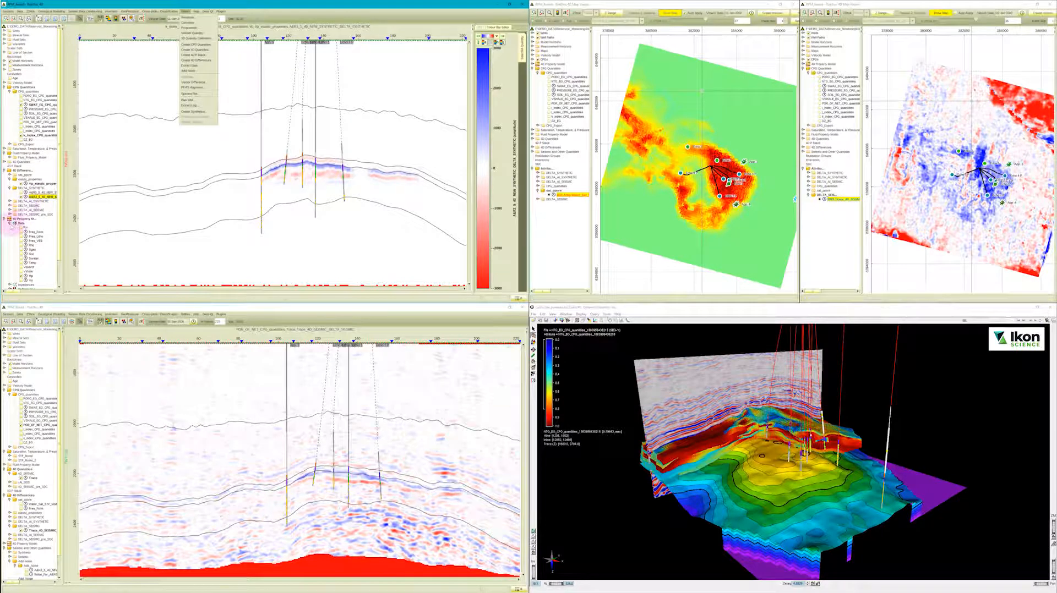
Open the existing noise model under the project's Add Noise group for editing.
left_click(10, 224)
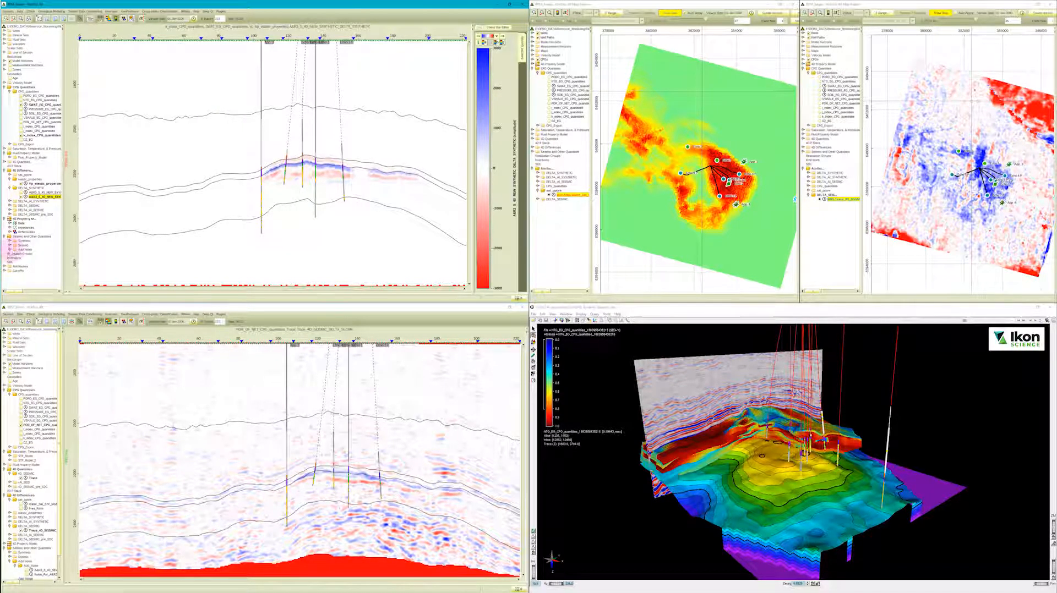
left_click(9, 249)
right_click(26, 255)
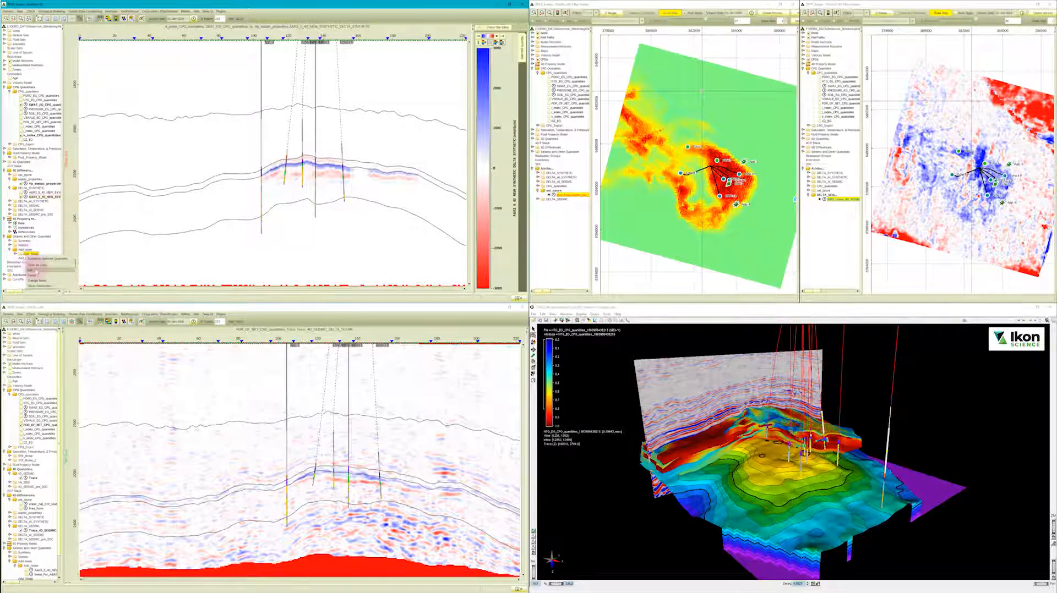
left_click(34, 270)
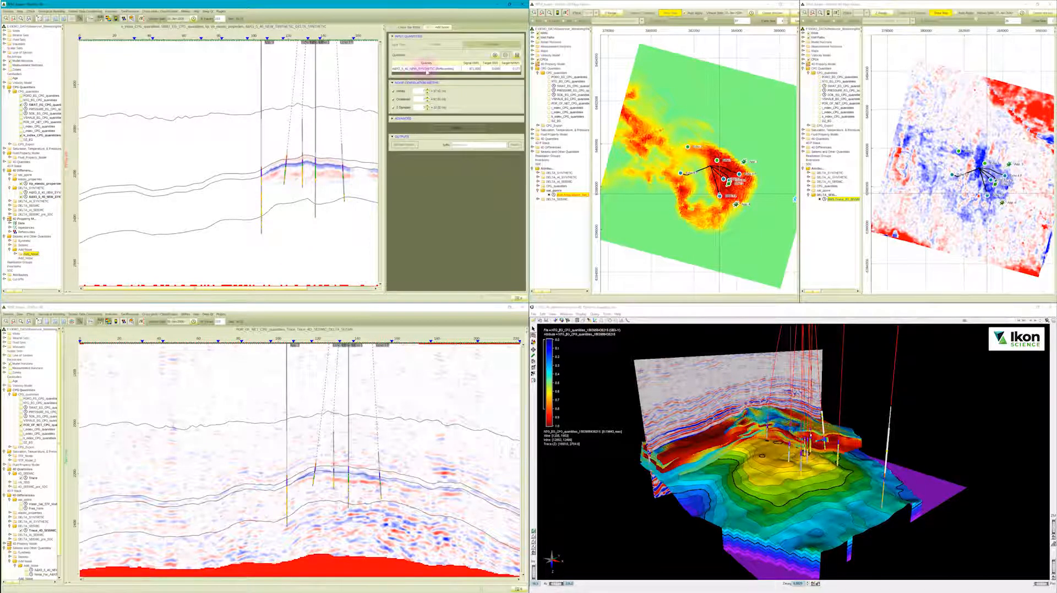
Display the noise-added 4D synthetic difference in the upper cross-section and update the noise for the listed synthetic quantity.
left_click(472, 70)
left_click(514, 67)
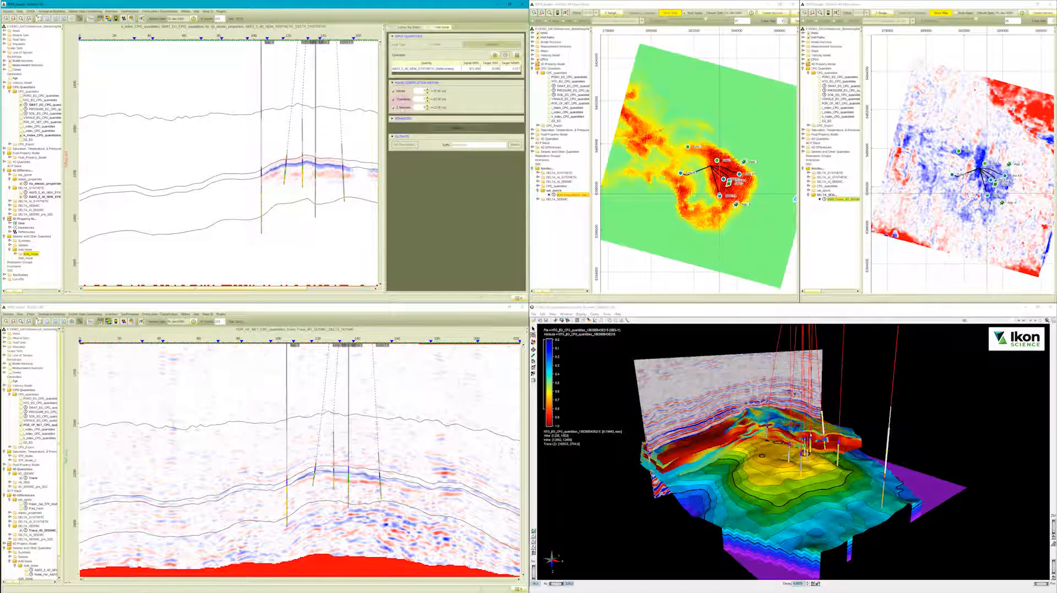
left_click(438, 46)
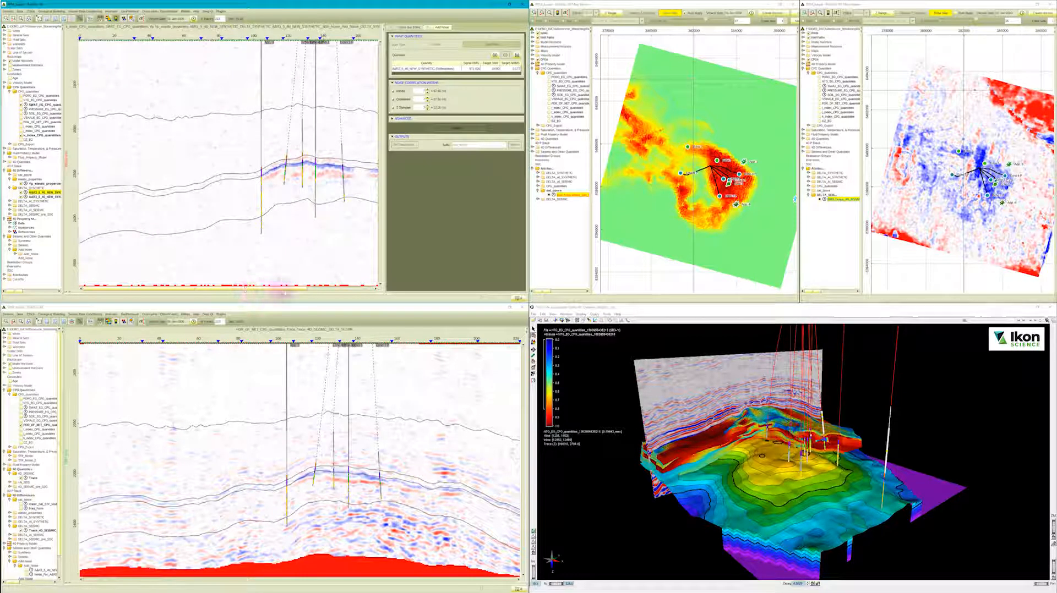
scroll(295, 289, "right", 3)
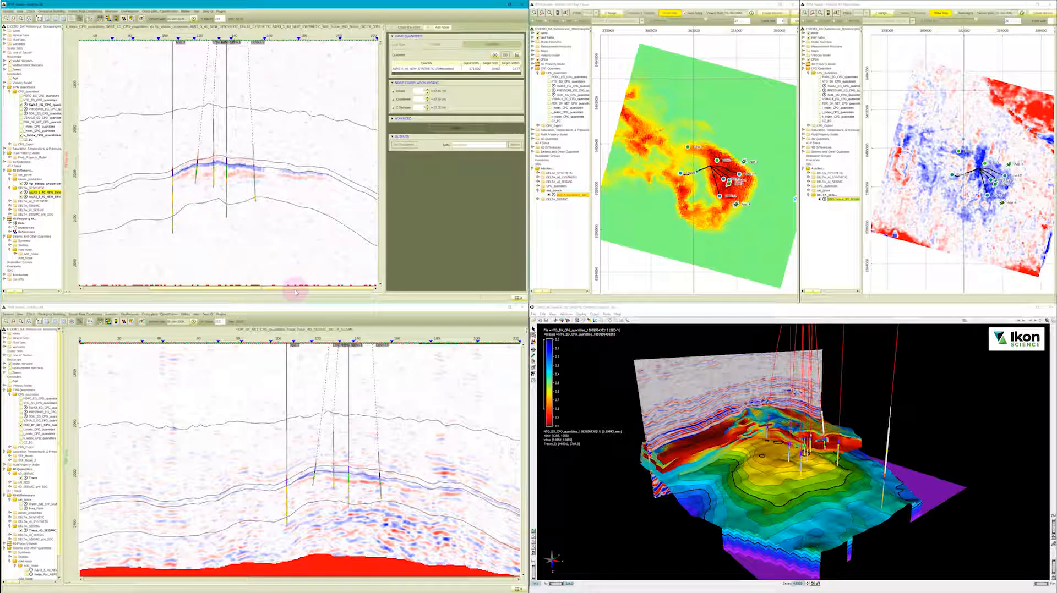
left_click(493, 69)
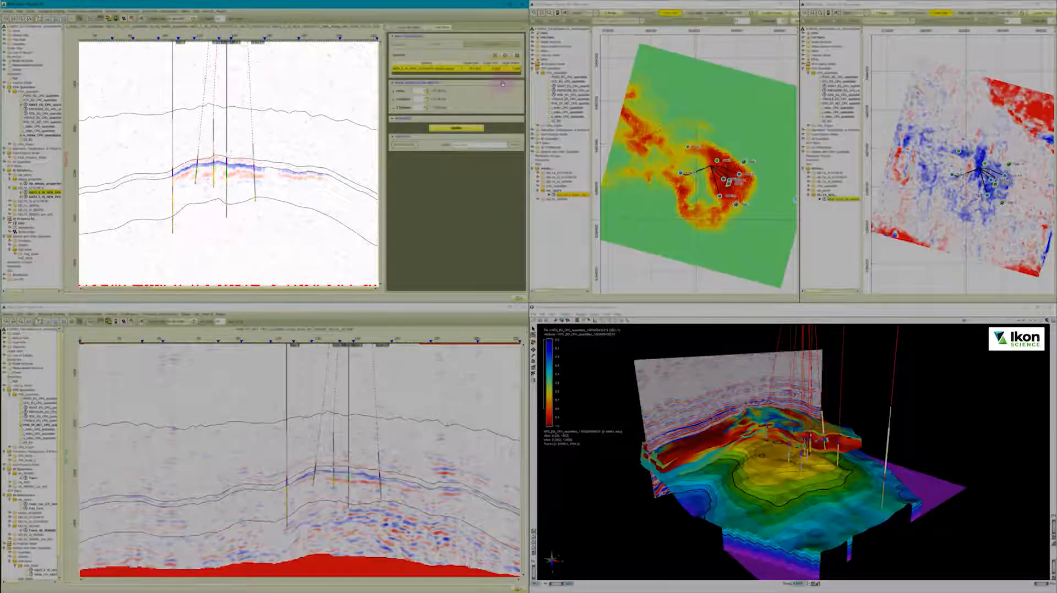
left_click(468, 129)
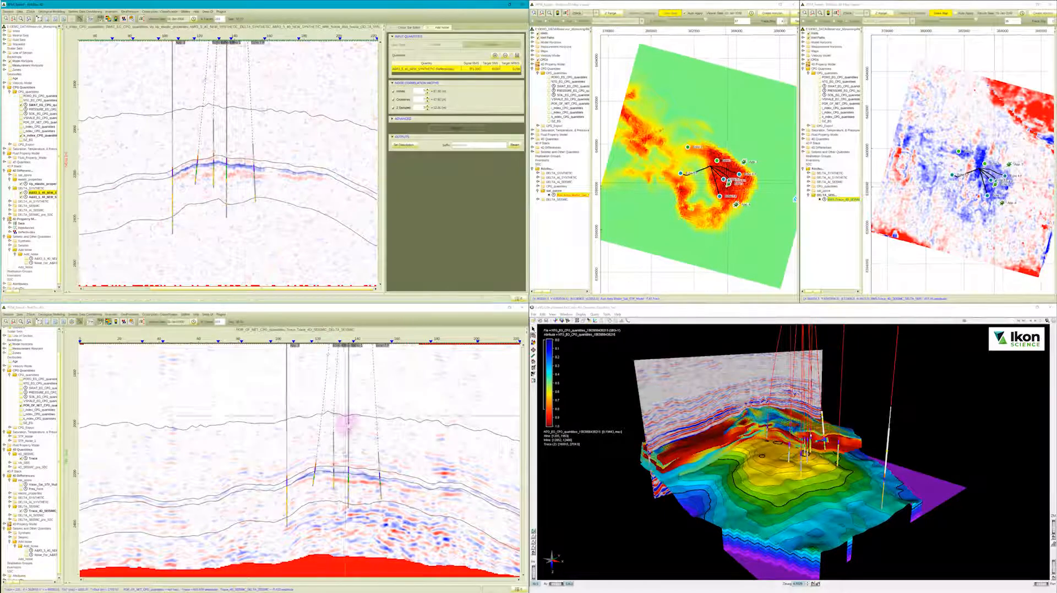
Display the DELTA_SYNTHETIC difference map in the first map view and compare the well area with the seismic difference map.
left_click(660, 211)
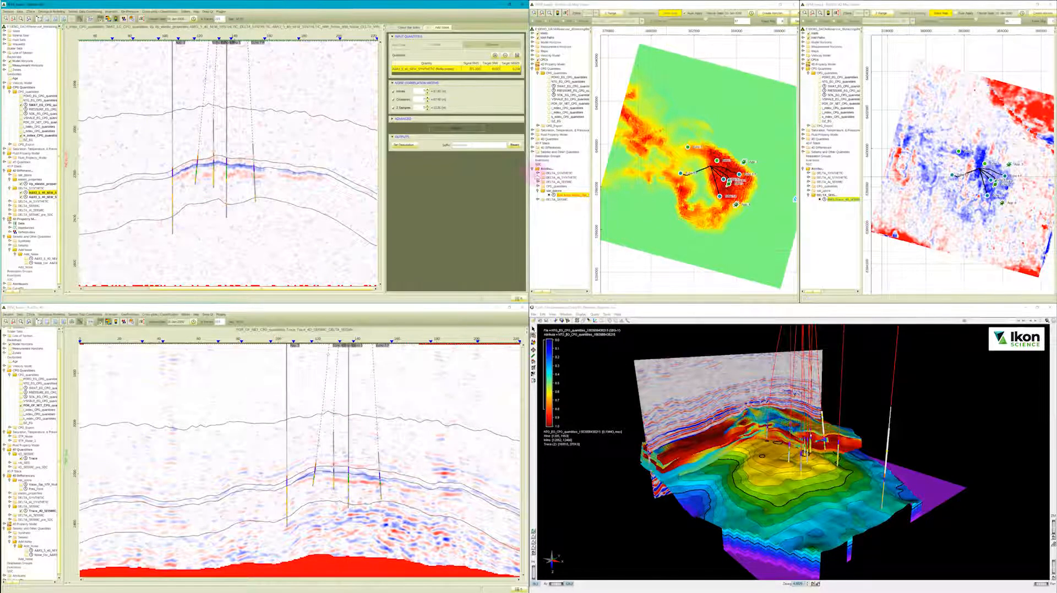
left_click(537, 173)
left_click(550, 178)
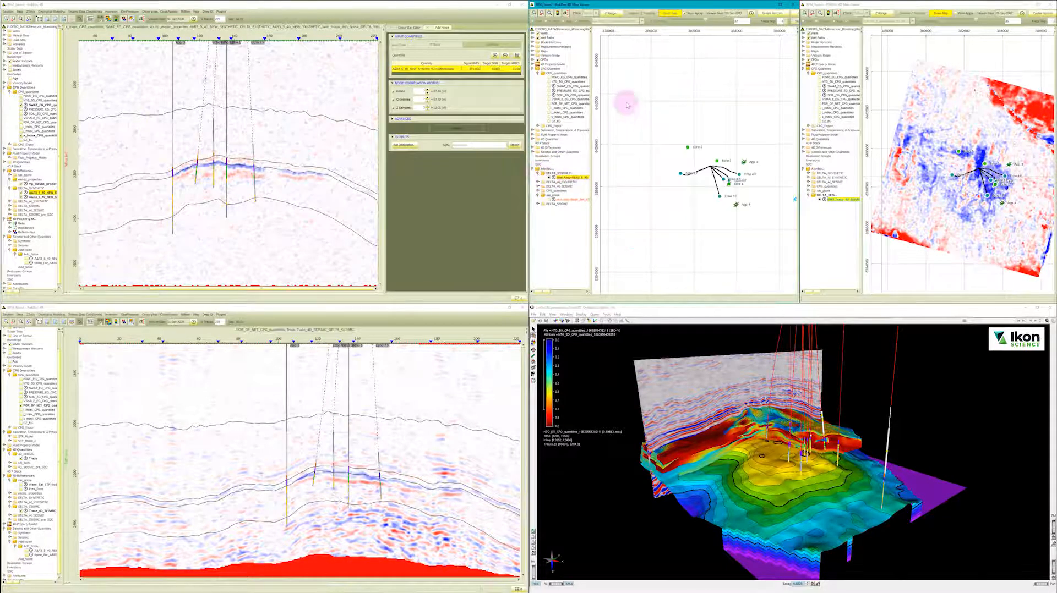
left_click(675, 14)
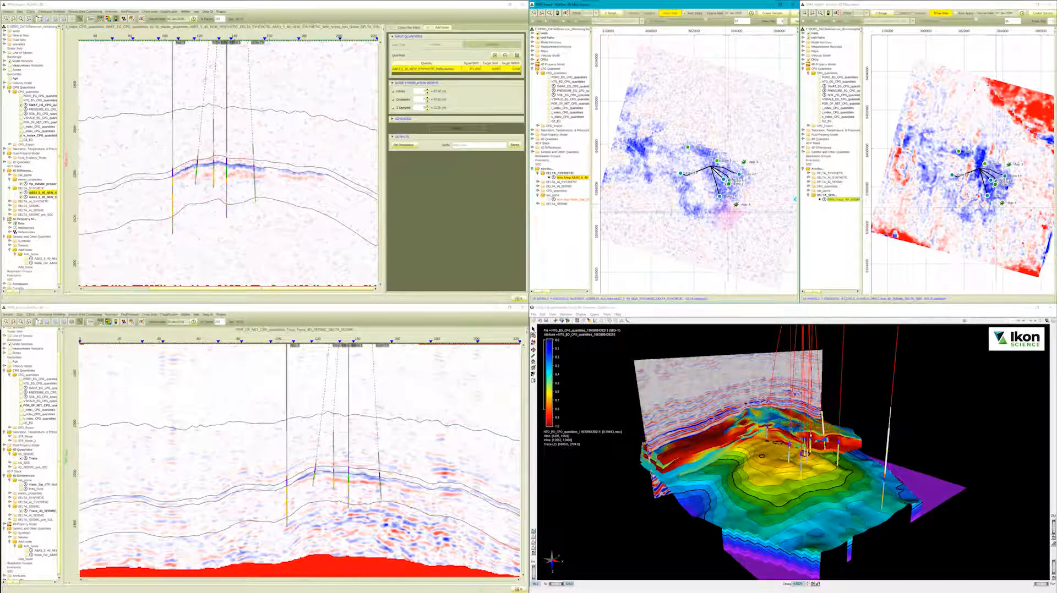
scroll(722, 218, "up", 3)
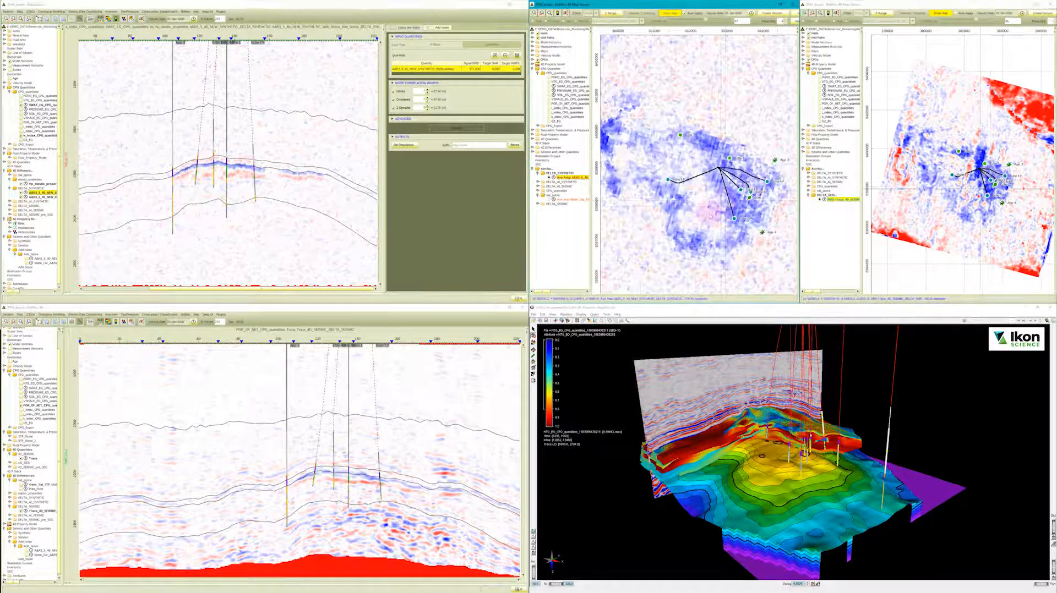
scroll(934, 215, "up", 2)
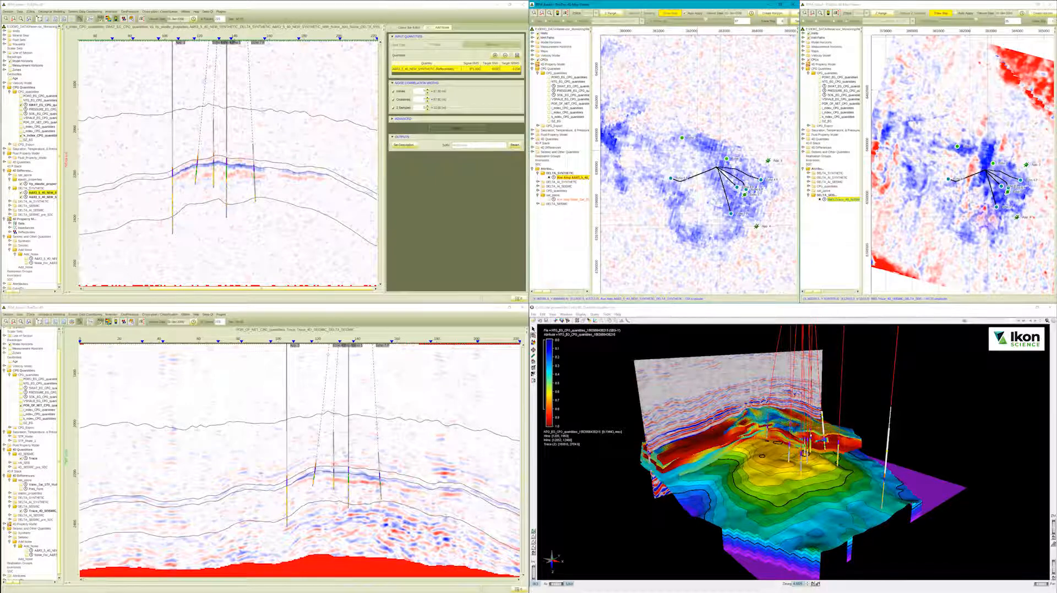
Compare the full extent of the synthetic 4D difference map with the seismic difference map in the two map views.
left_click_drag(912, 195, 941, 210)
left_click_drag(683, 159, 739, 165)
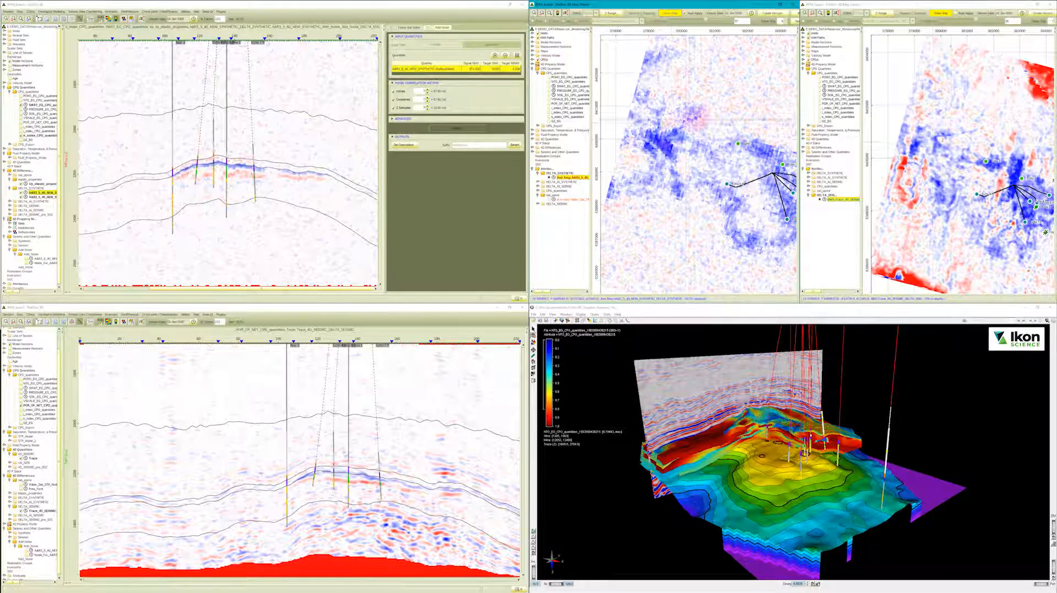
scroll(716, 168, "down", 3)
left_click_drag(717, 167, 677, 166)
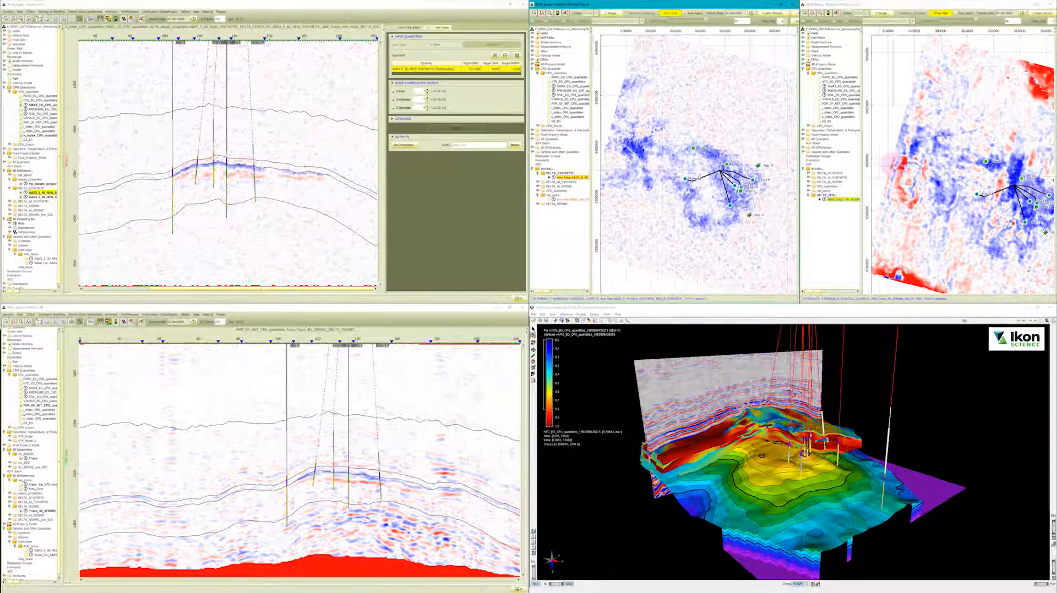
scroll(986, 181, "down", 2)
left_click_drag(985, 181, 959, 177)
Close the noise model editor beside the upper cross-section and reorganise its project tree, leaving the 4D Differences group expanded.
left_click(12, 6)
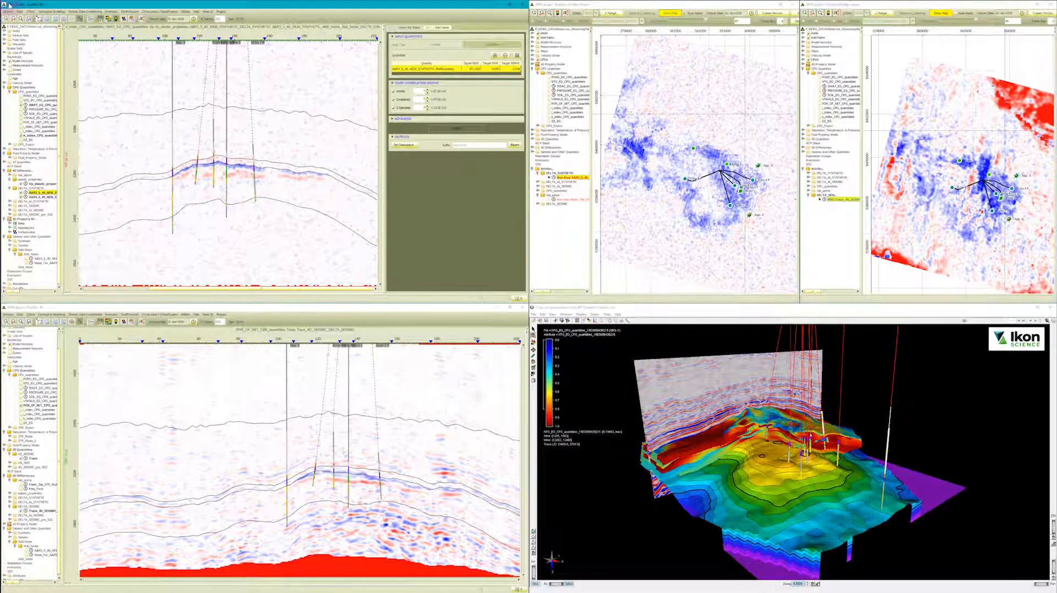
left_click(427, 27)
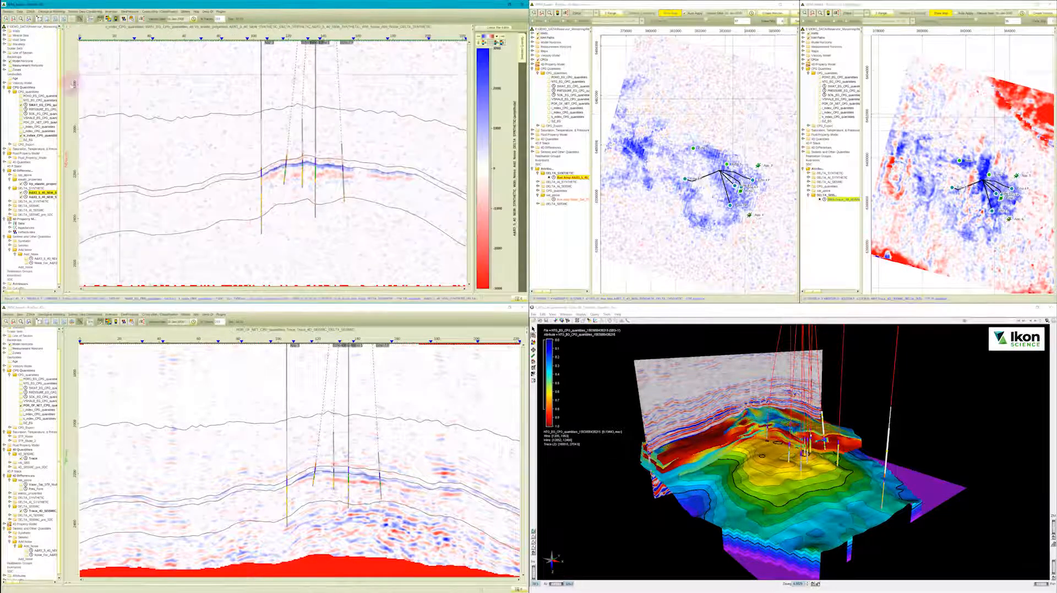
left_click(5, 122)
left_click(5, 127)
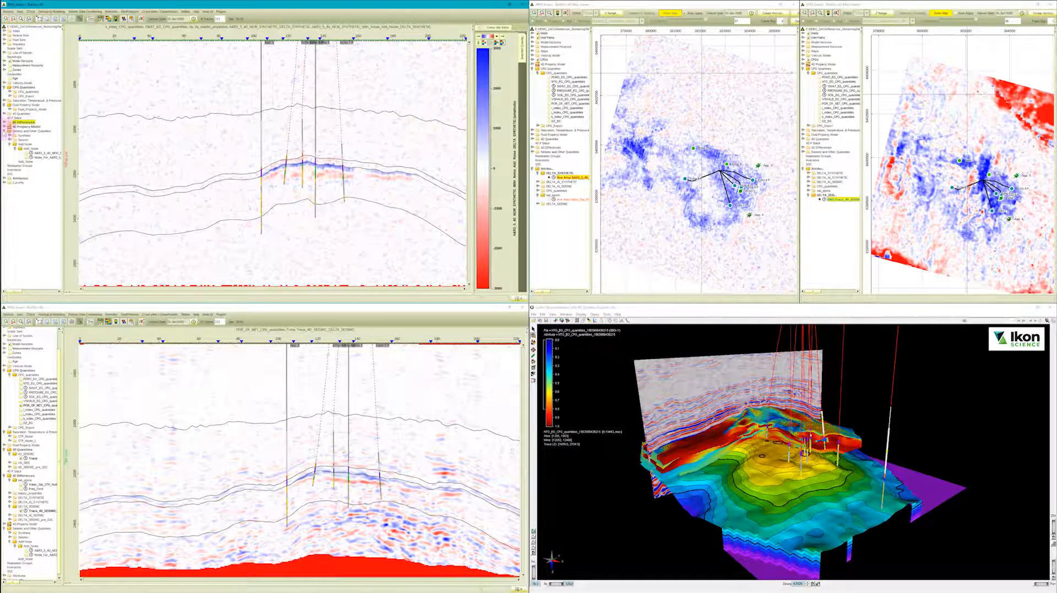
left_click(4, 131)
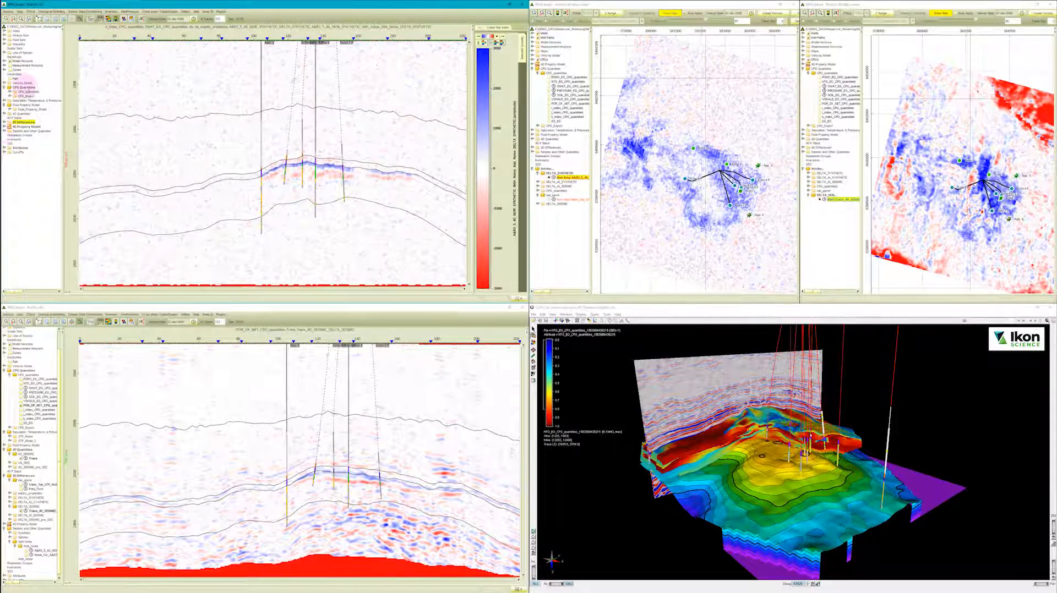
left_click(4, 105)
left_click(4, 118)
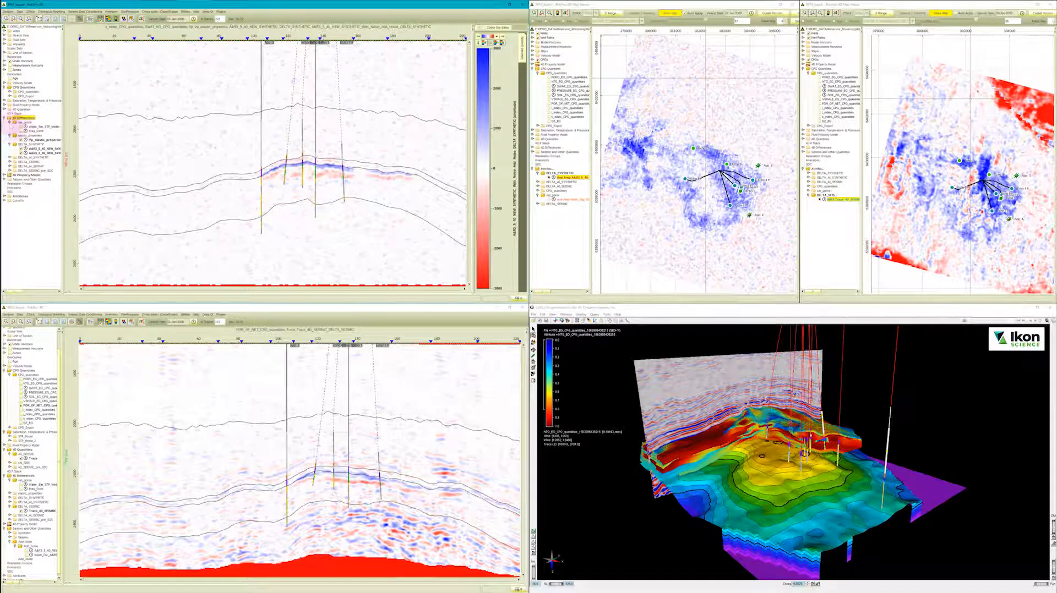
Inspect the water saturation difference through a spotlight window over the upper synthetic section, hide it and collapse the 4D Differences group.
right_click(30, 127)
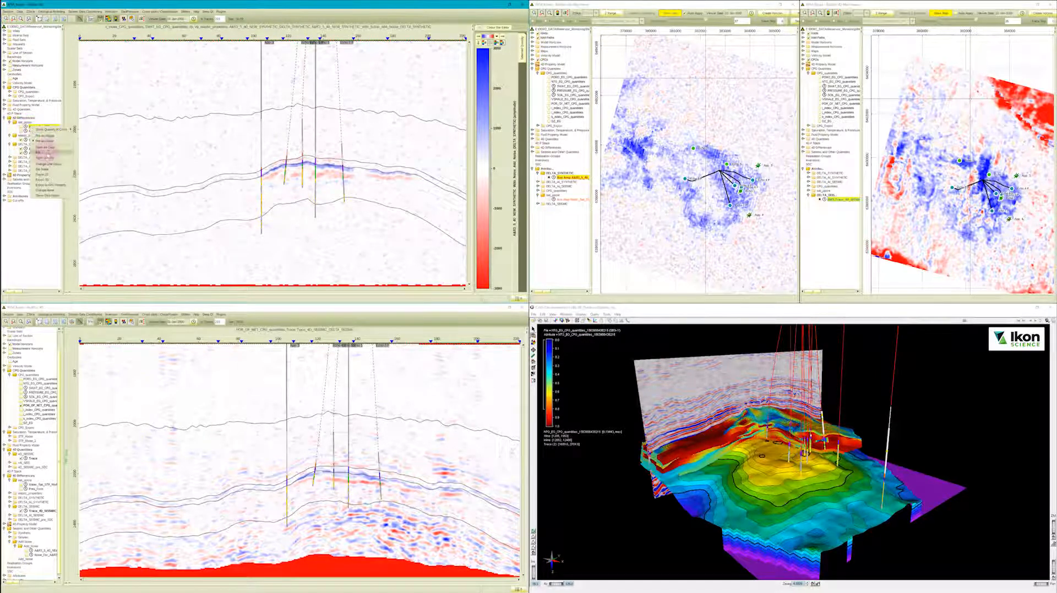
left_click(47, 158)
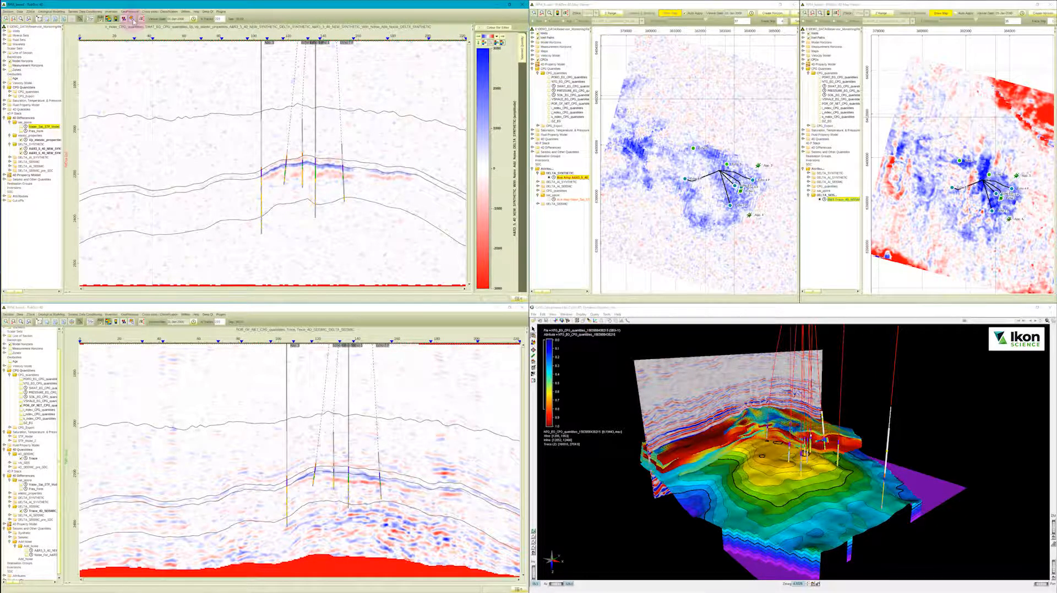
left_click_drag(385, 187, 249, 184)
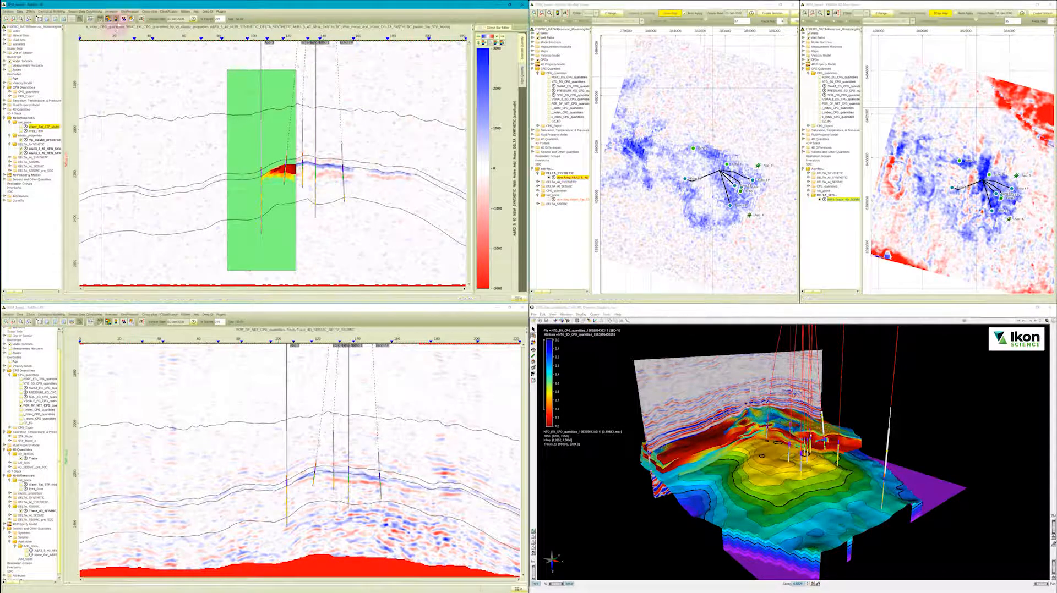
left_click(131, 18)
left_click(9, 144)
left_click(10, 136)
left_click(9, 122)
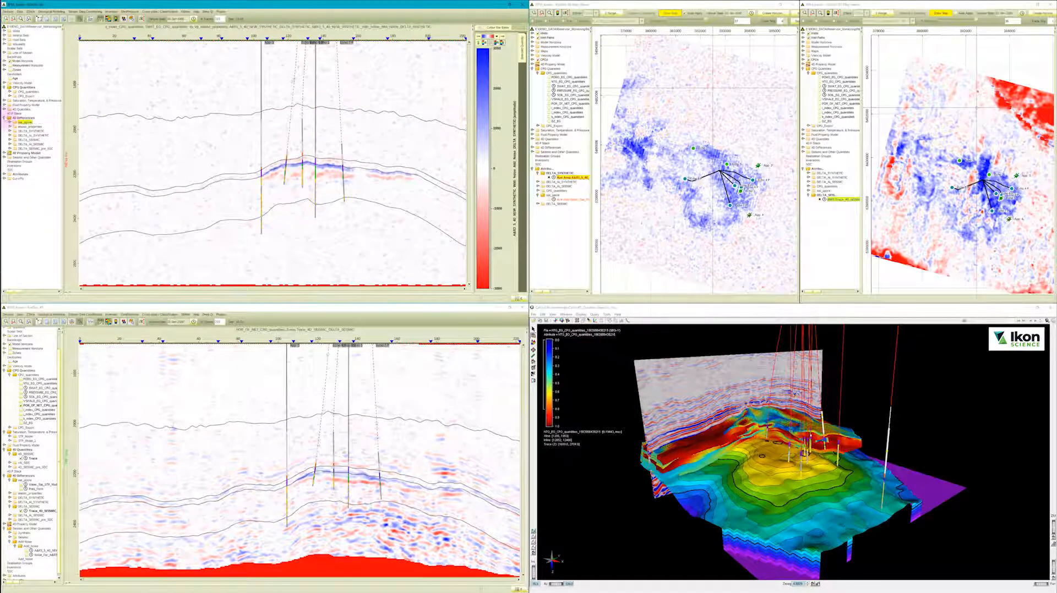
left_click(4, 118)
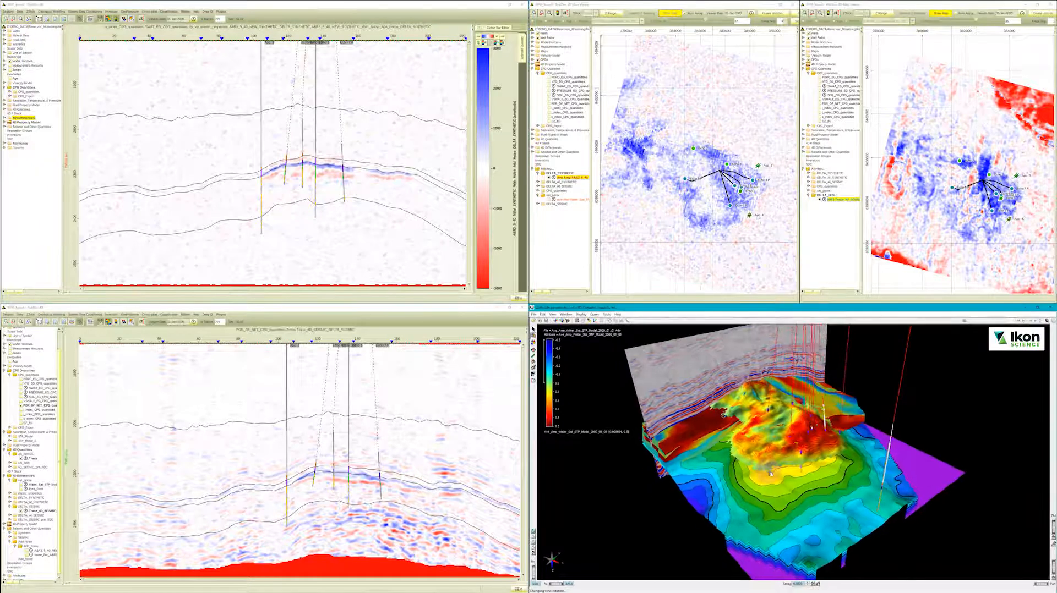
Examine the water saturation surface and the DELTA_SYNTHETIC difference map from several angles in the 3D view.
left_click_drag(735, 401, 746, 462)
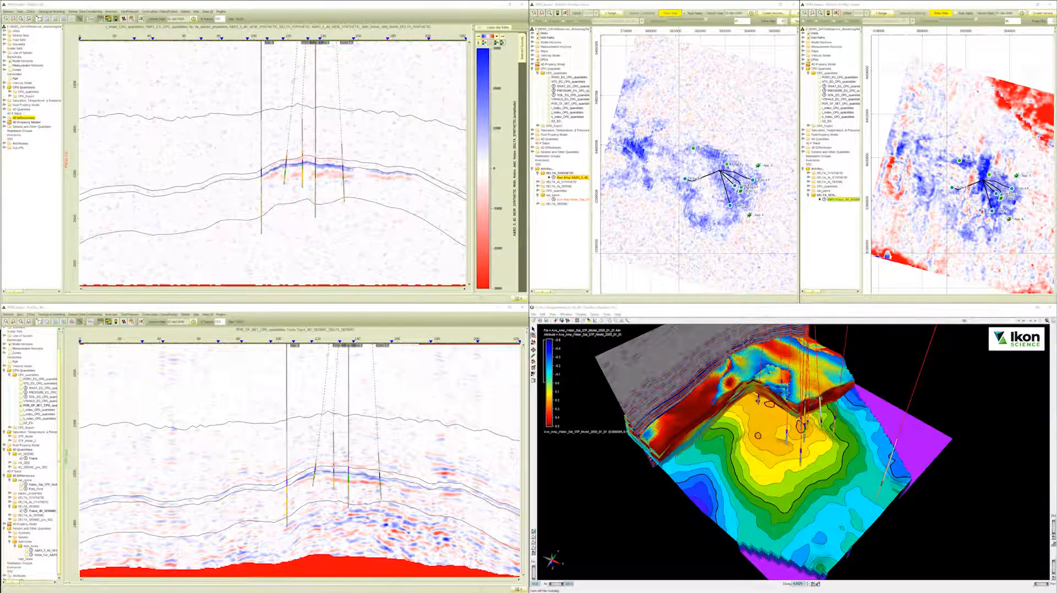
left_click_drag(767, 439, 728, 439)
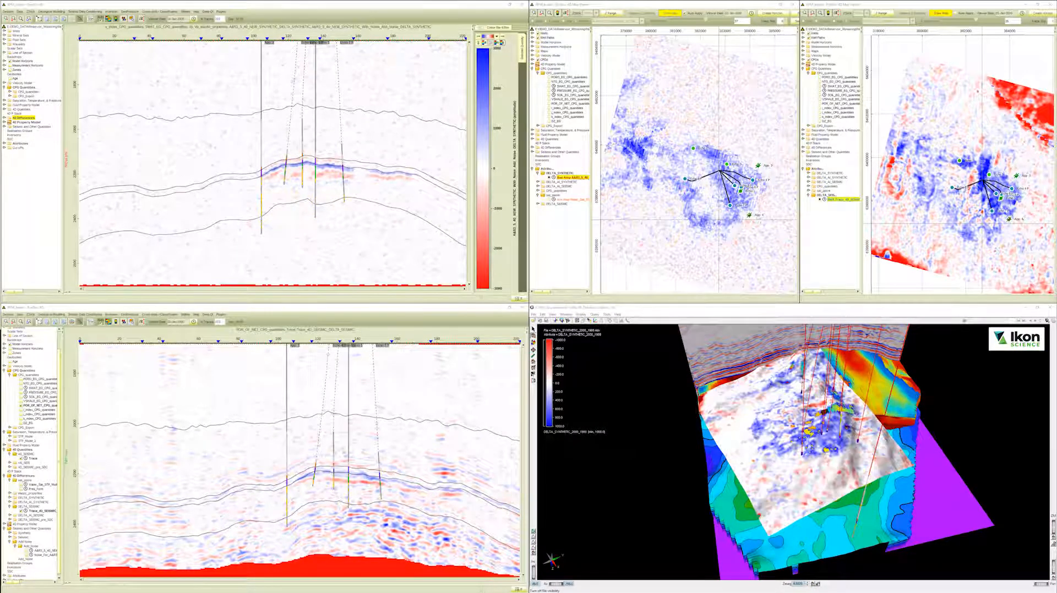
left_click_drag(786, 438, 845, 422)
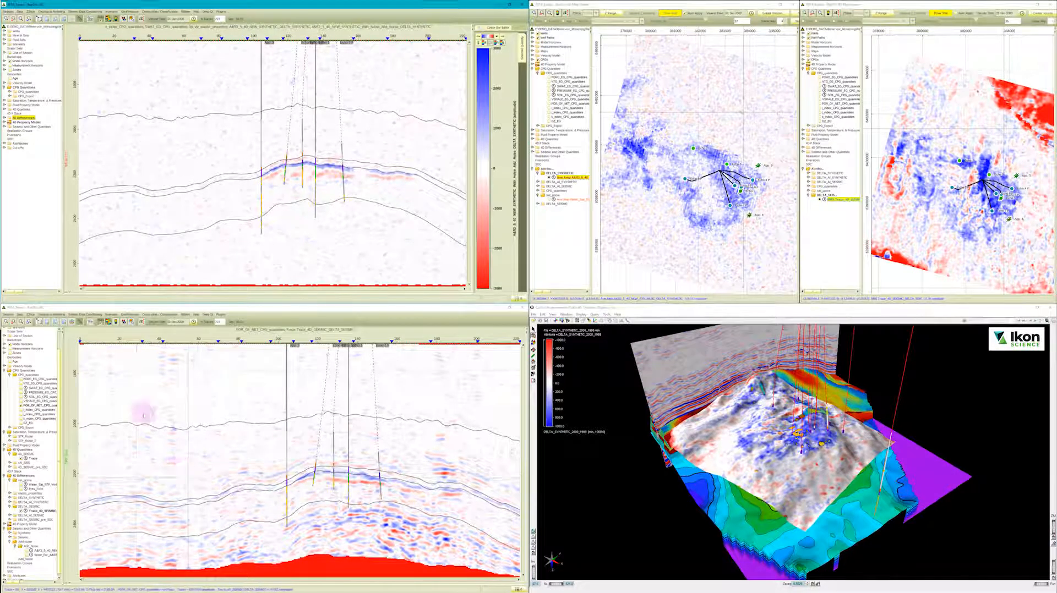
Compare the DELTA_SEISMIC_pre_SDC difference with the DELTA_SEISMIC difference by toggling it in the lower cross-section.
left_click(80, 315)
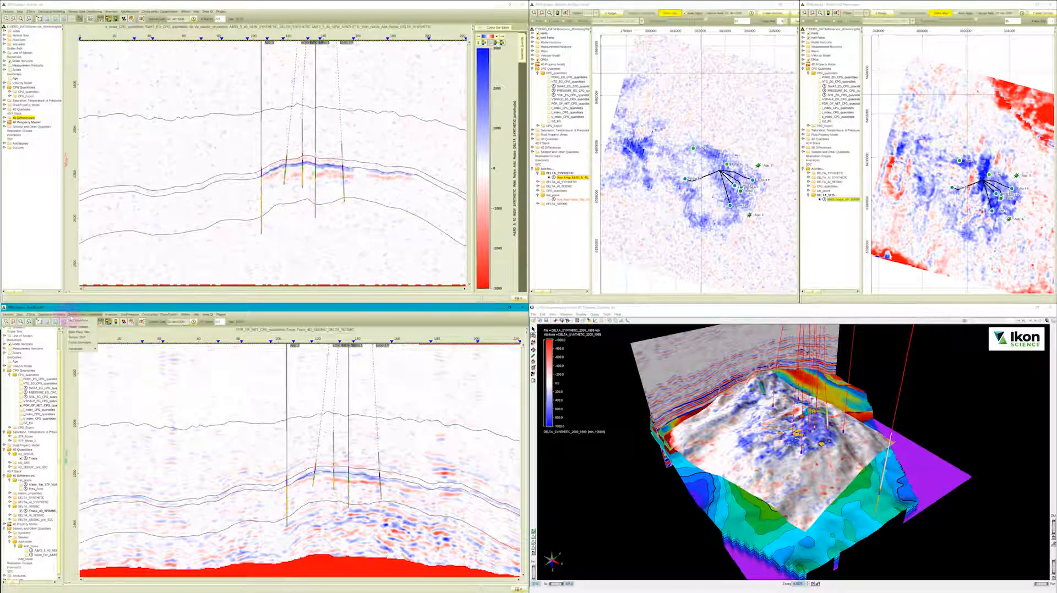
left_click(70, 316)
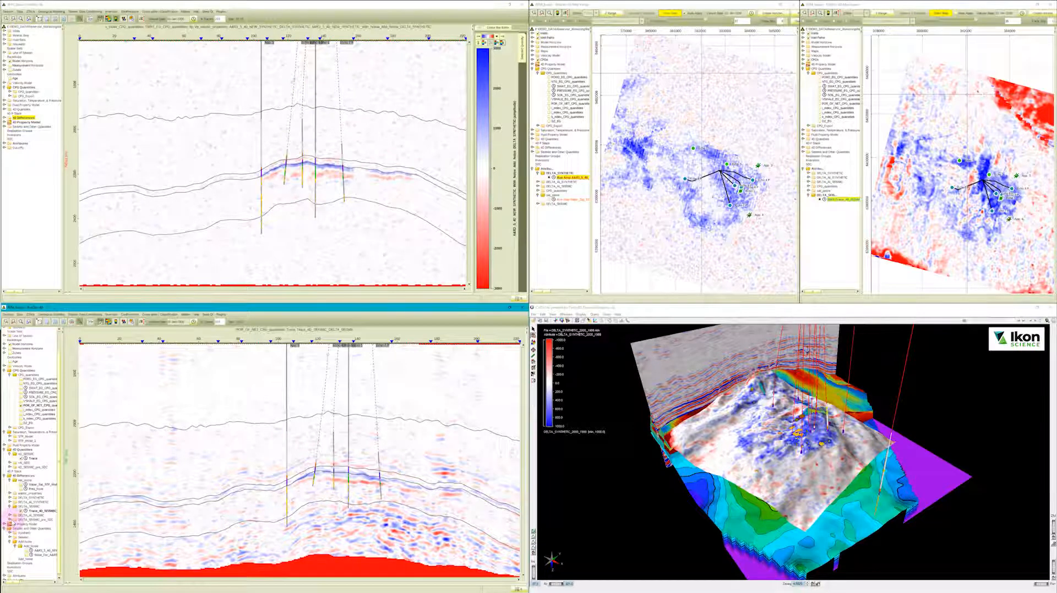
left_click(10, 520)
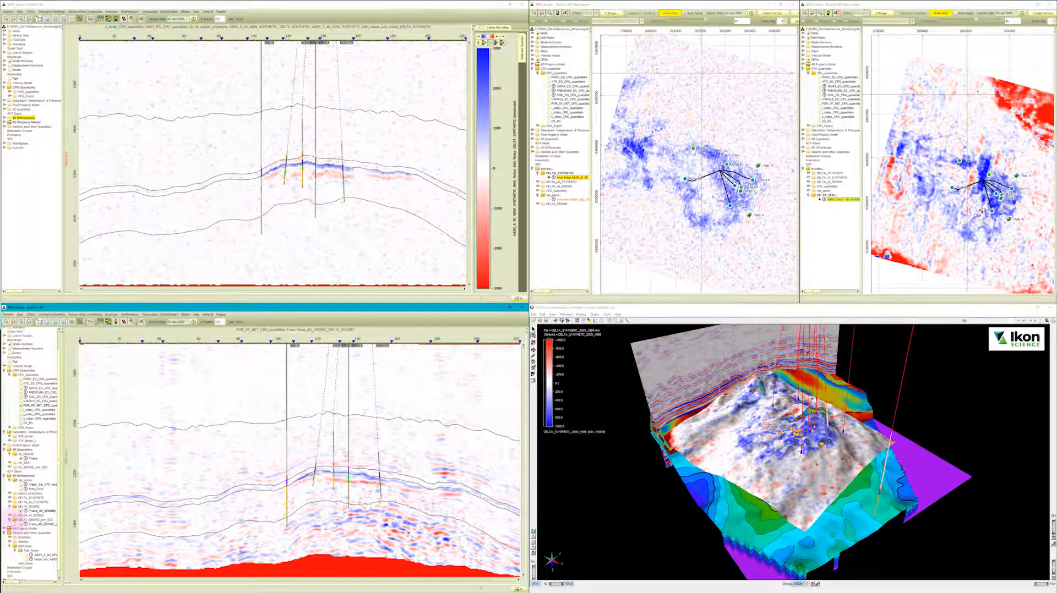
left_click(27, 524)
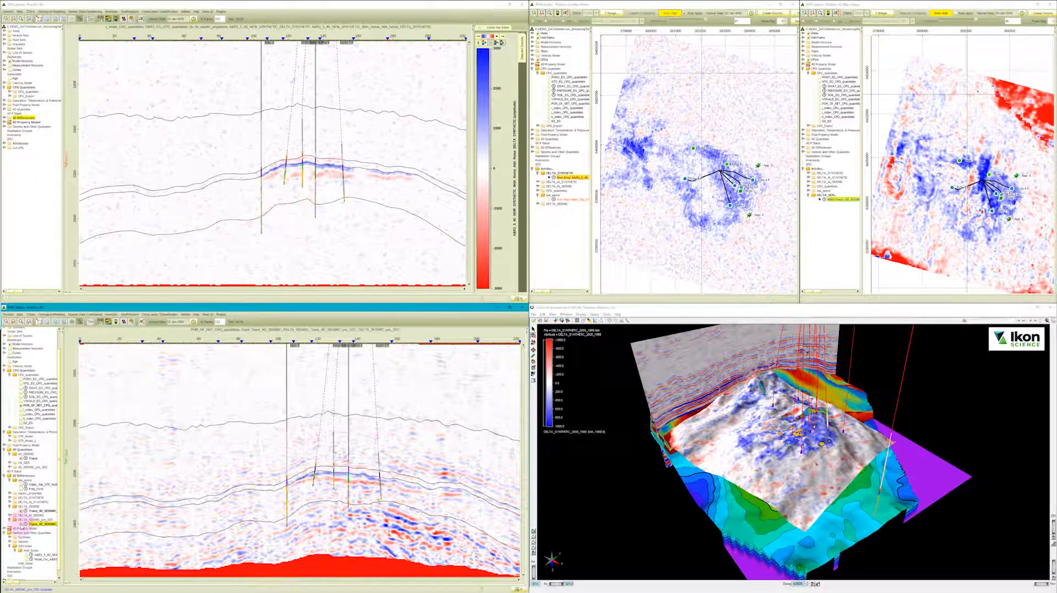
left_click(22, 525)
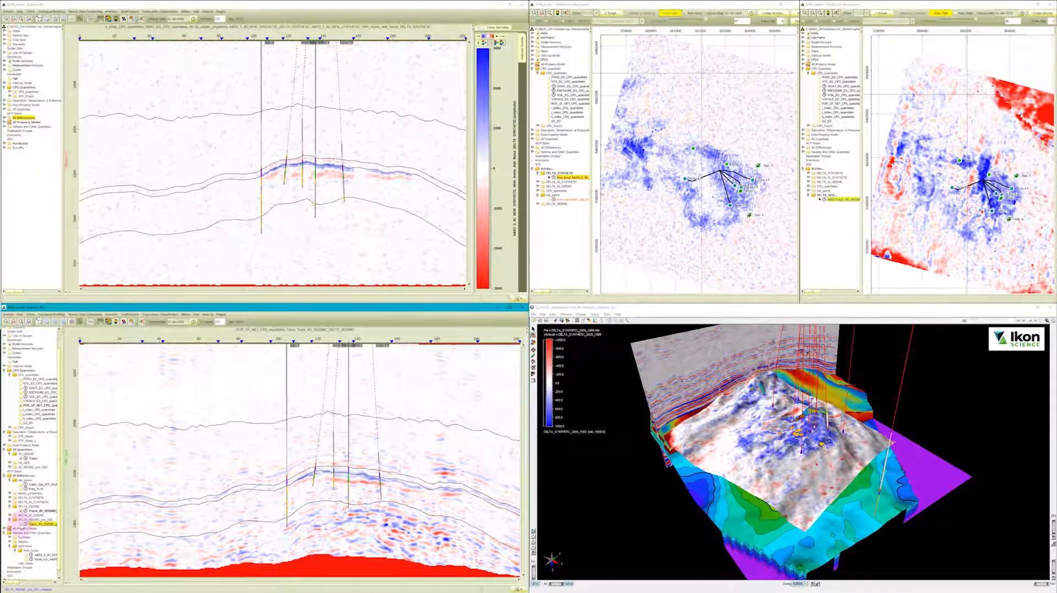
left_click(21, 524)
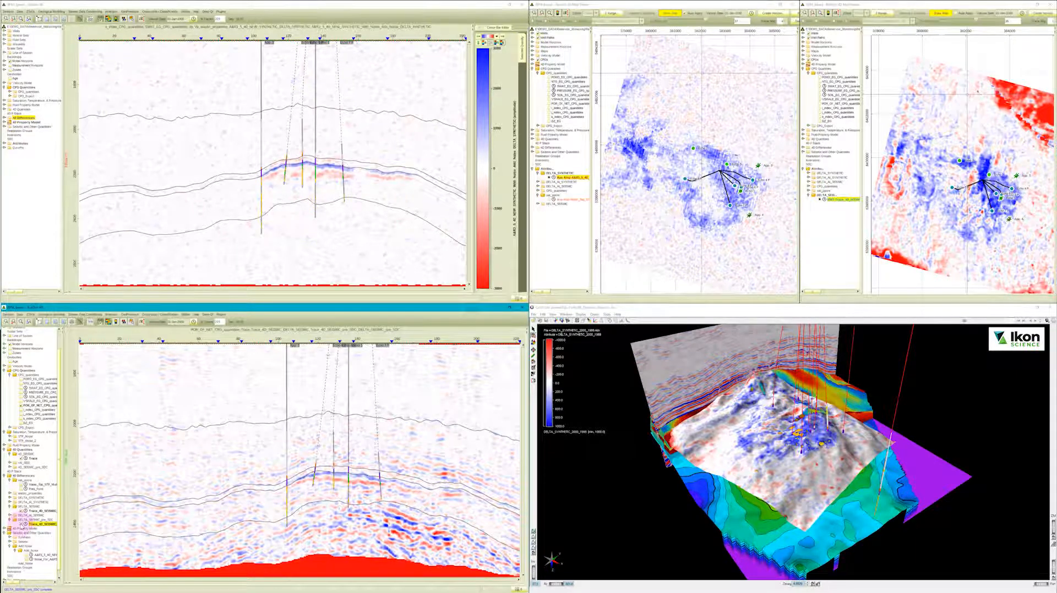
left_click(21, 525)
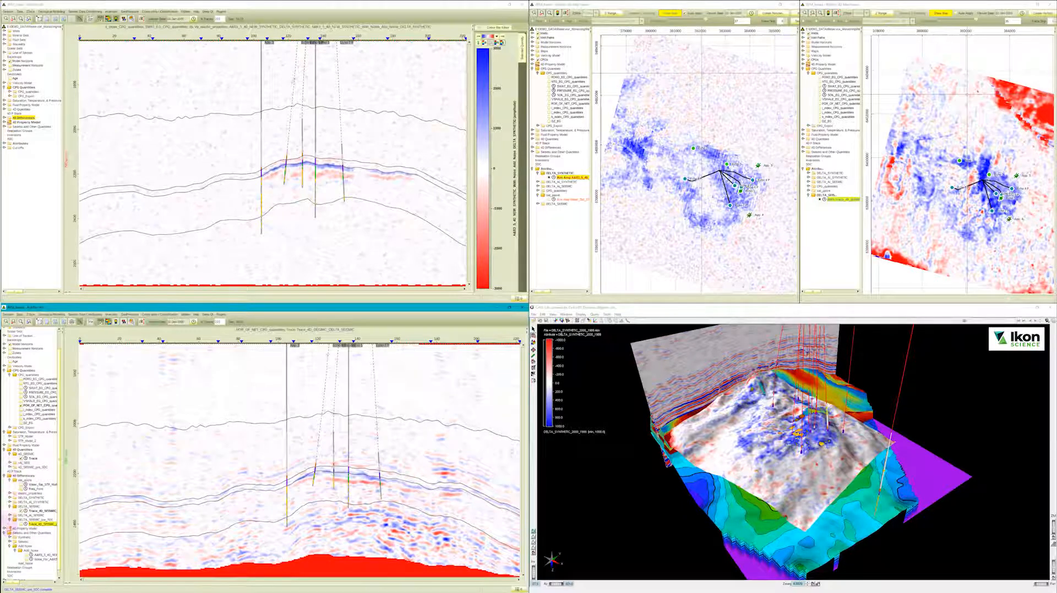
Compare the 1988 and 2000 volumes from the Seismic group in the lower cross-section, and display the 1988-2000 difference volume there.
left_click(12, 542)
left_click(22, 521)
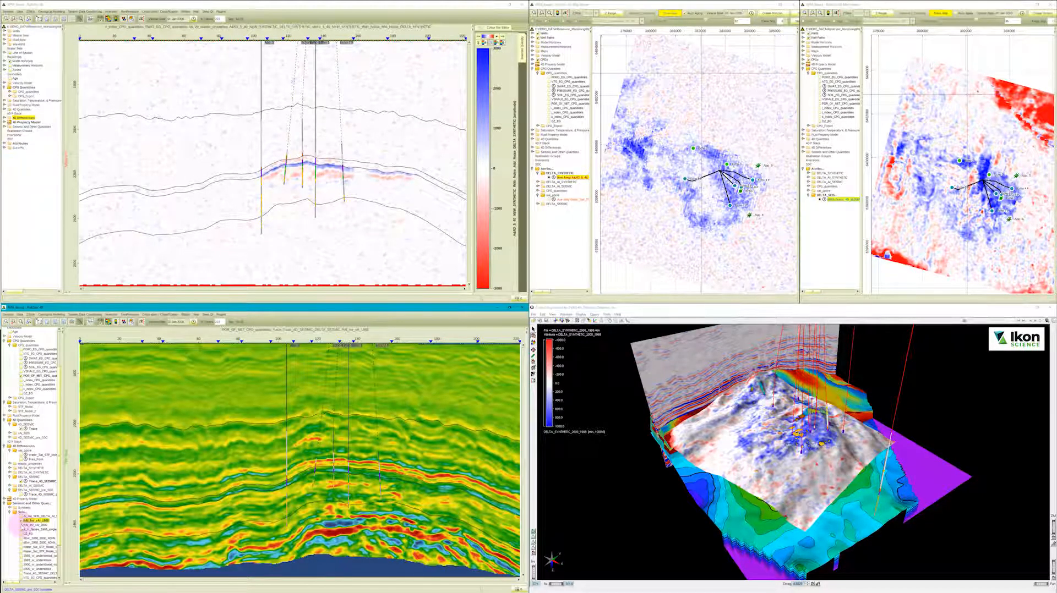
left_click(22, 525)
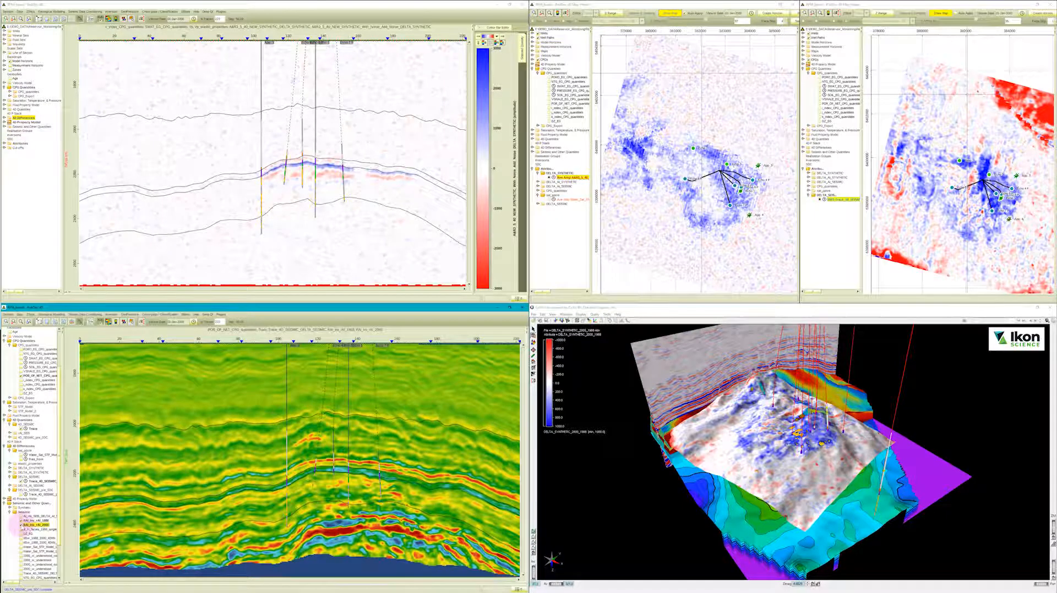
left_click(22, 526)
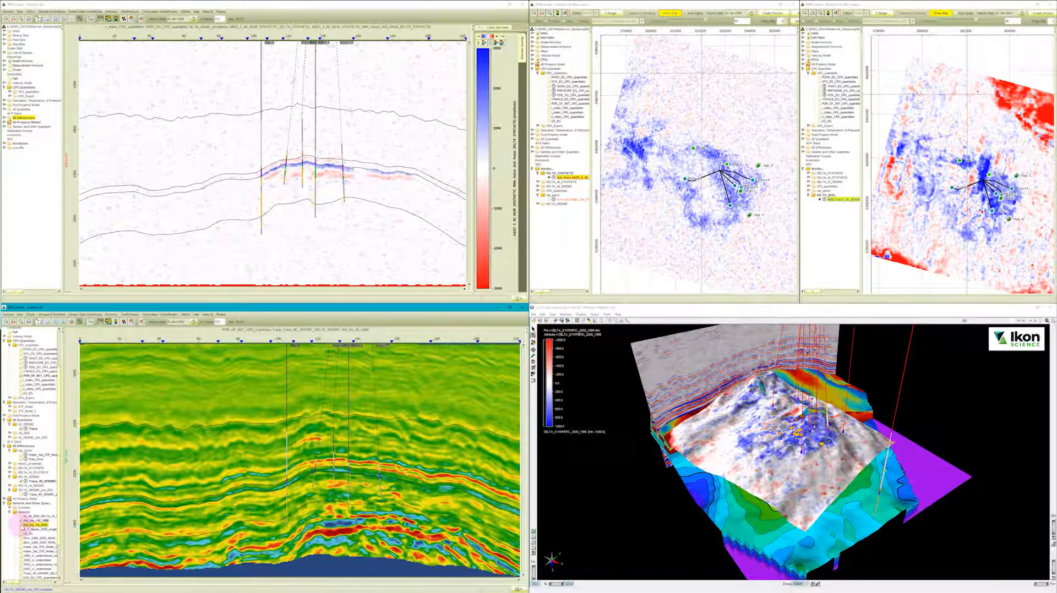
left_click(22, 525)
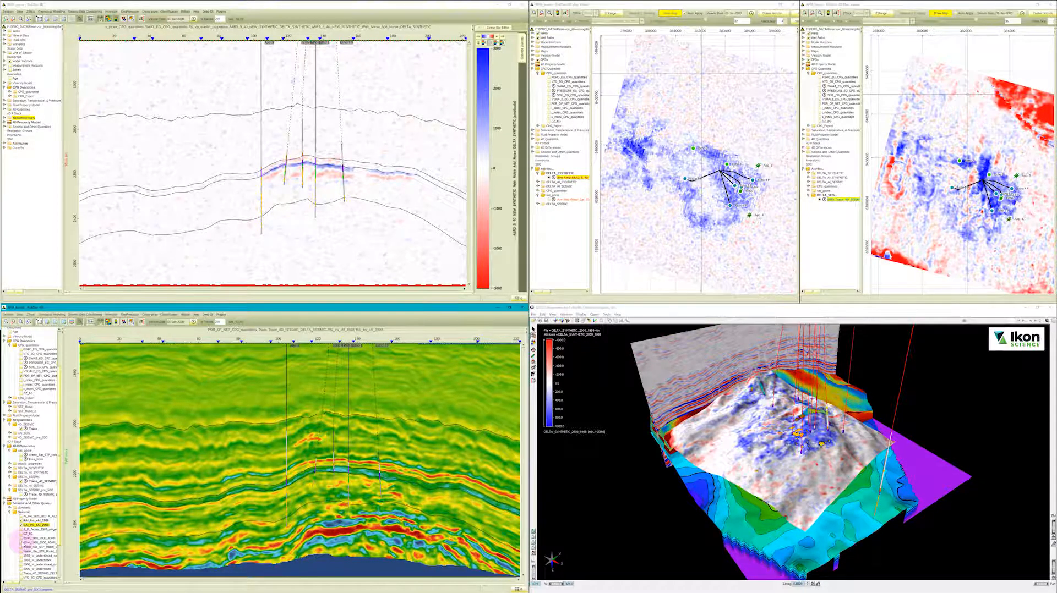
left_click(20, 542)
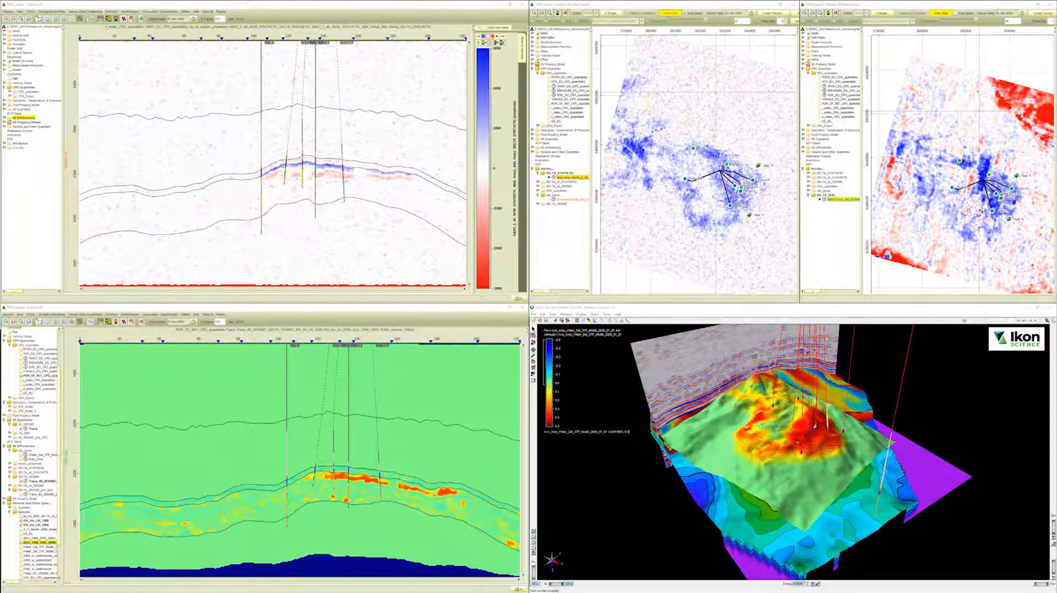
Examine the water saturation map and the extracted anomaly bodies around the wells from several angles in the 3D view.
left_click_drag(790, 420, 734, 456)
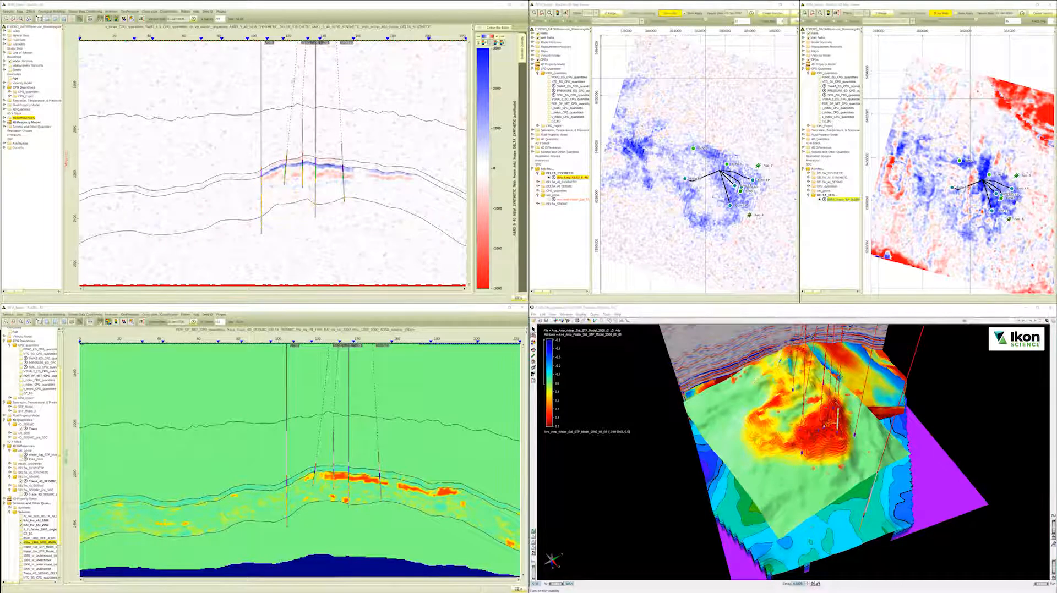
scroll(802, 435, "down", 3)
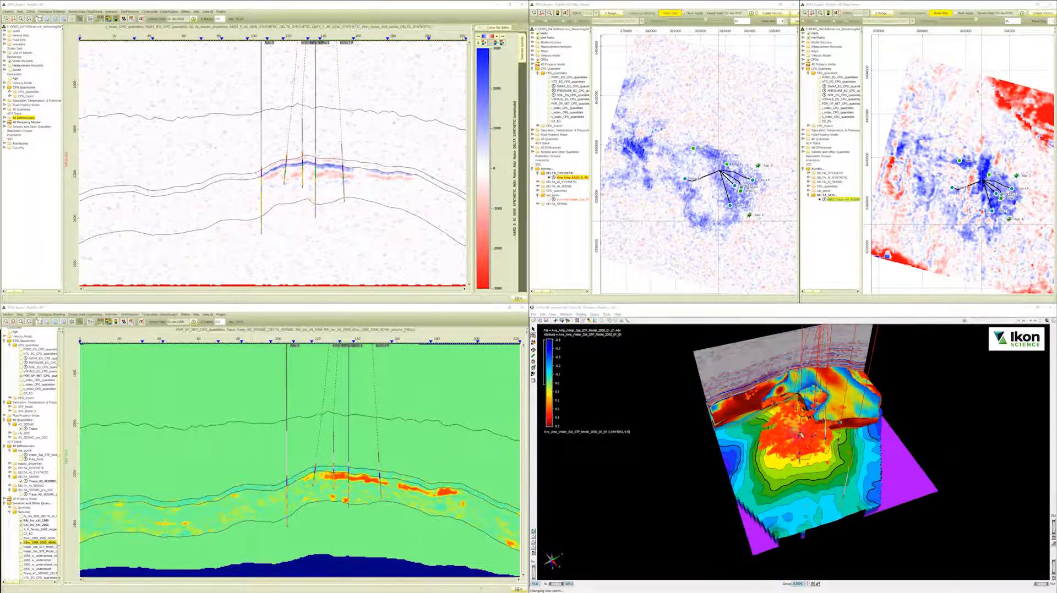
mouse_move(799, 435)
left_mouse_down()
mouse_move(789, 445)
mouse_move(805, 452)
left_mouse_up()
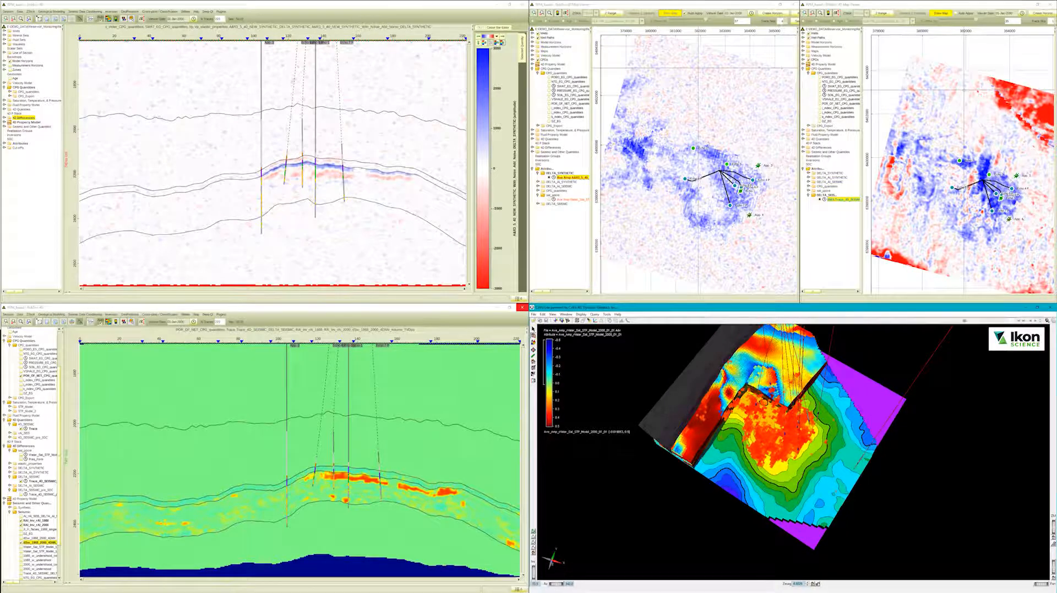
scroll(773, 428, "up", 2)
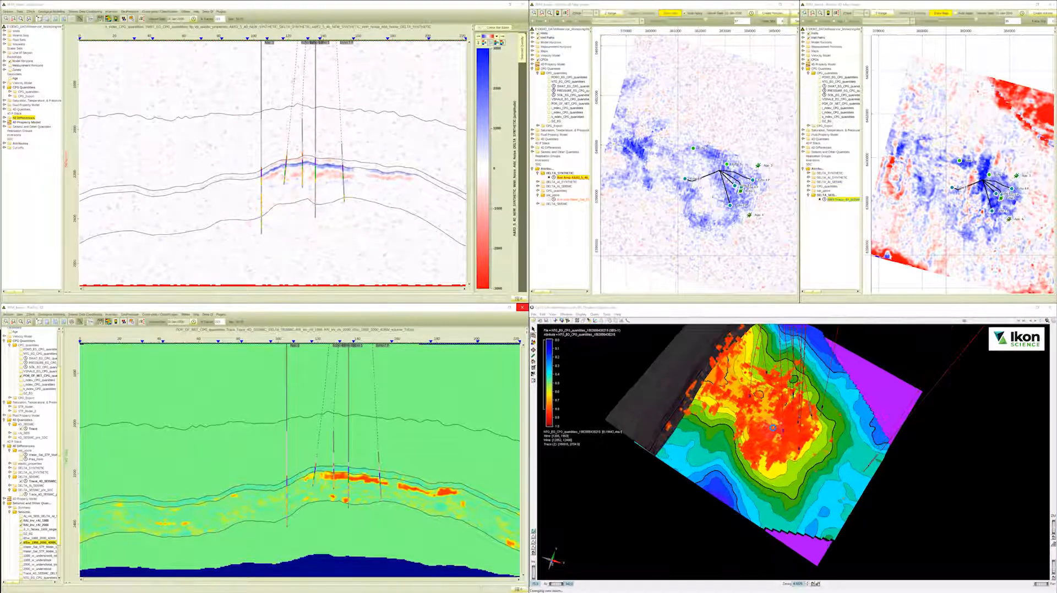
scroll(773, 427, "up", 2)
left_click_drag(772, 428, 777, 441)
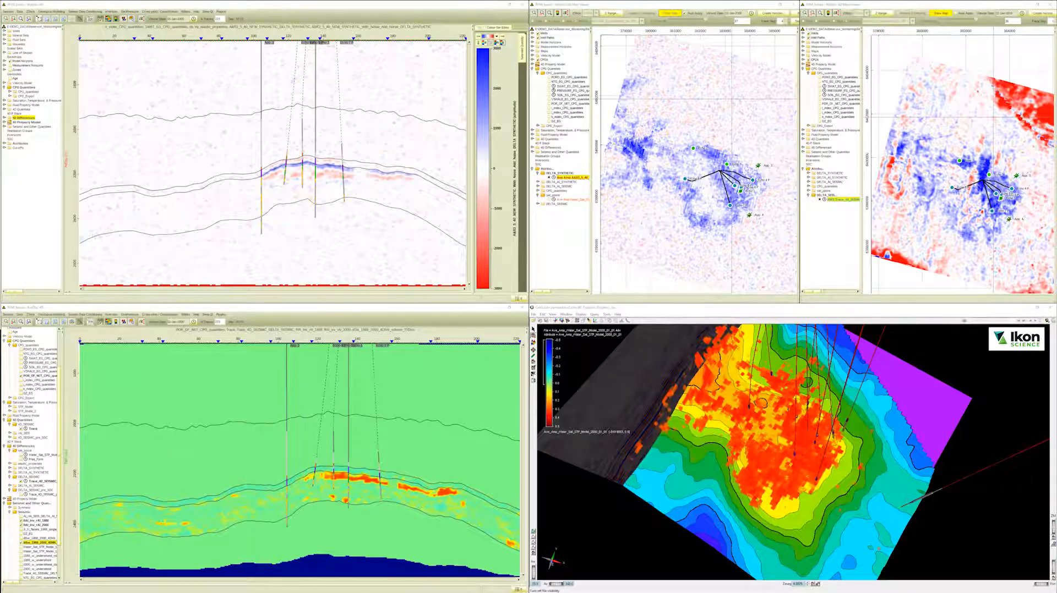
left_click_drag(659, 457, 805, 453)
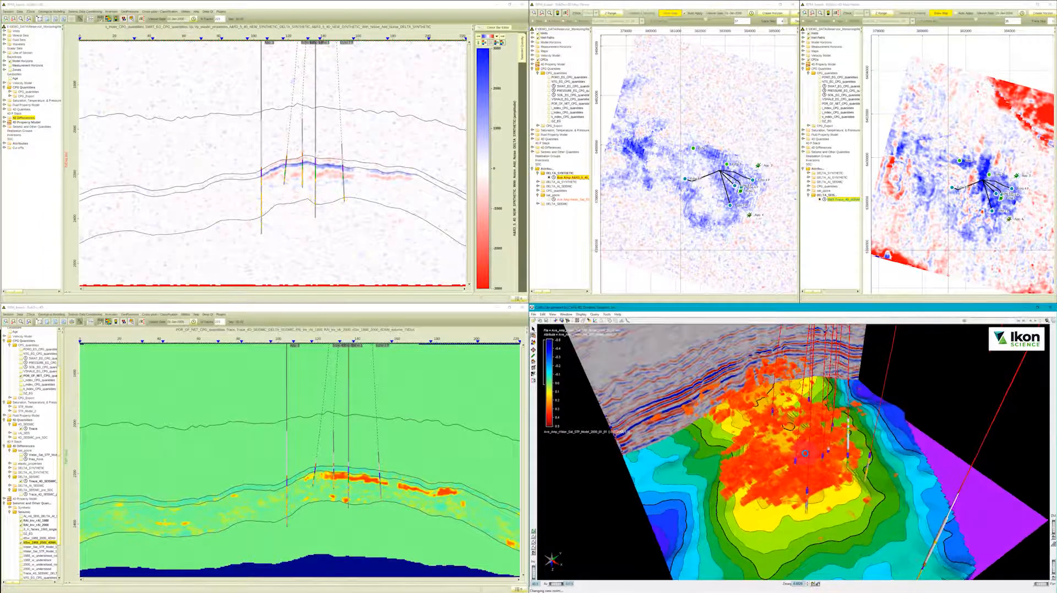
scroll(804, 453, "down", 5)
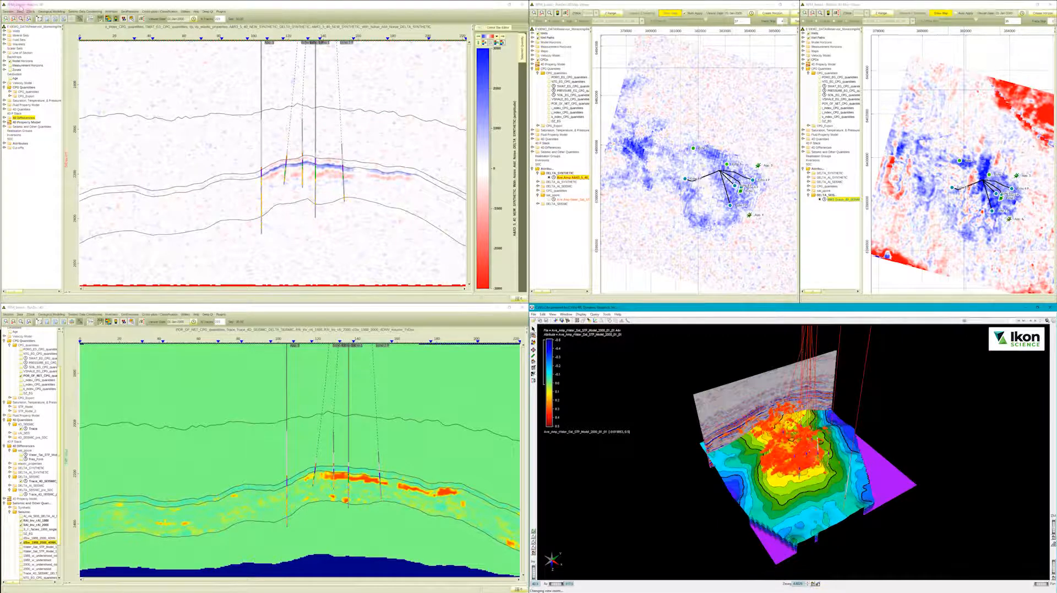
Display the Velocity Model's Time Shift in the upper cross-section and the noise-added DELTA_SYNTHETIC difference in the lower cross-section.
left_click(21, 7)
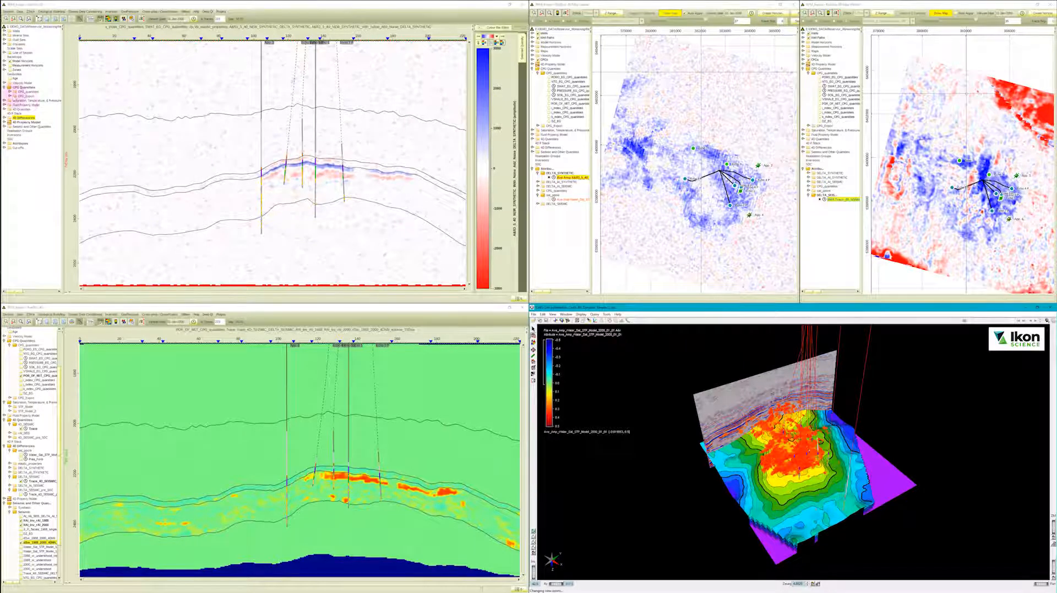
left_click(4, 83)
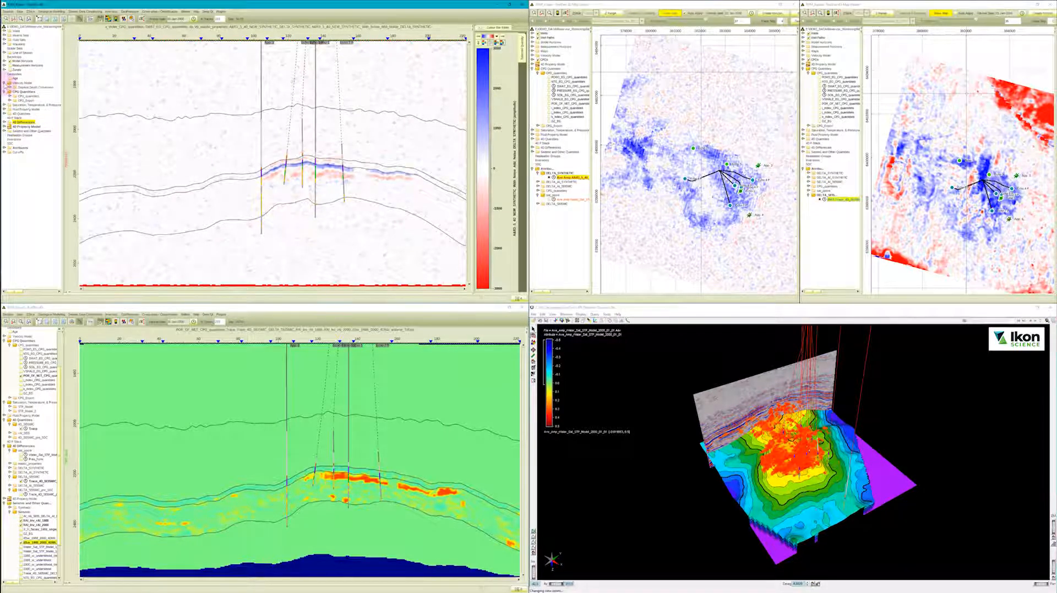
left_click(10, 88)
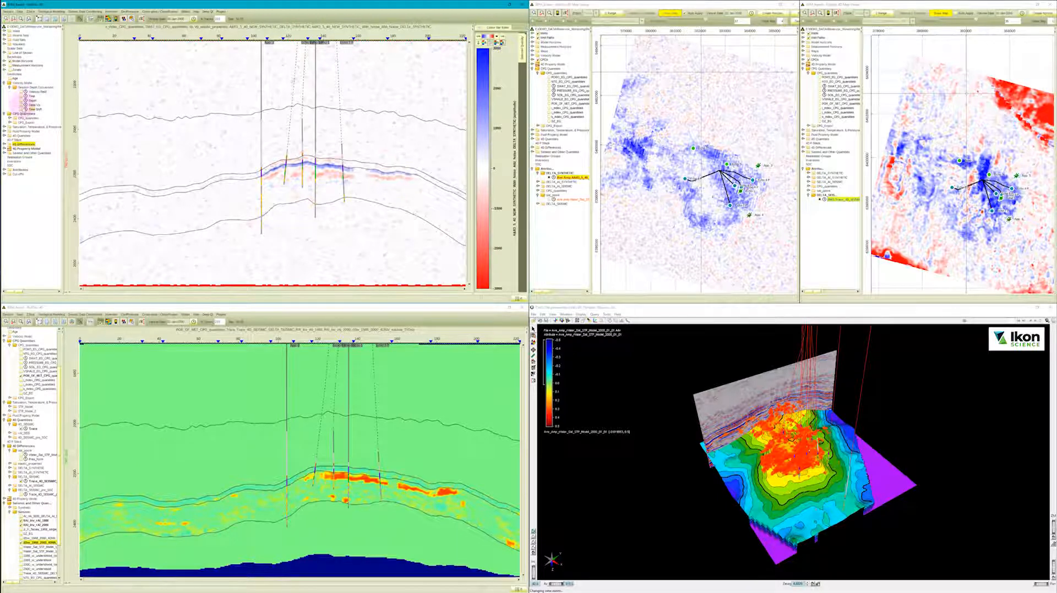
left_click(22, 109)
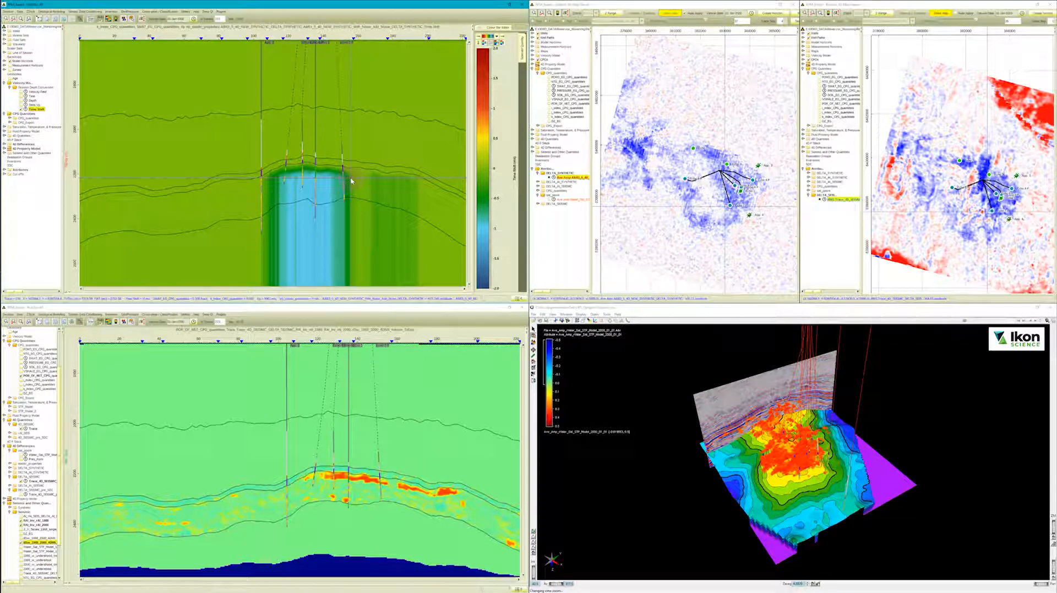
left_click(9, 468)
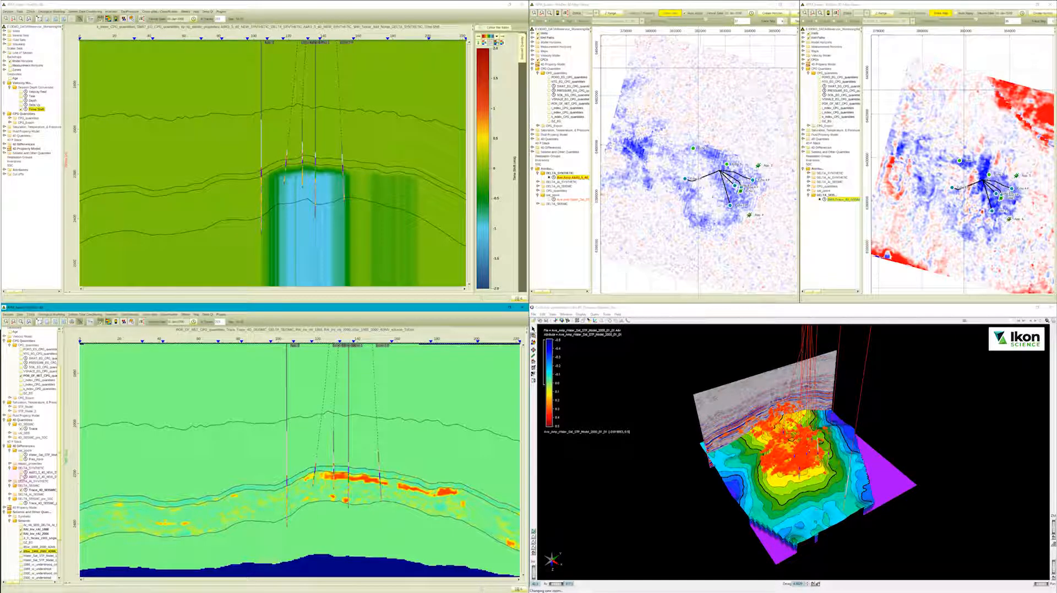
left_click(21, 473)
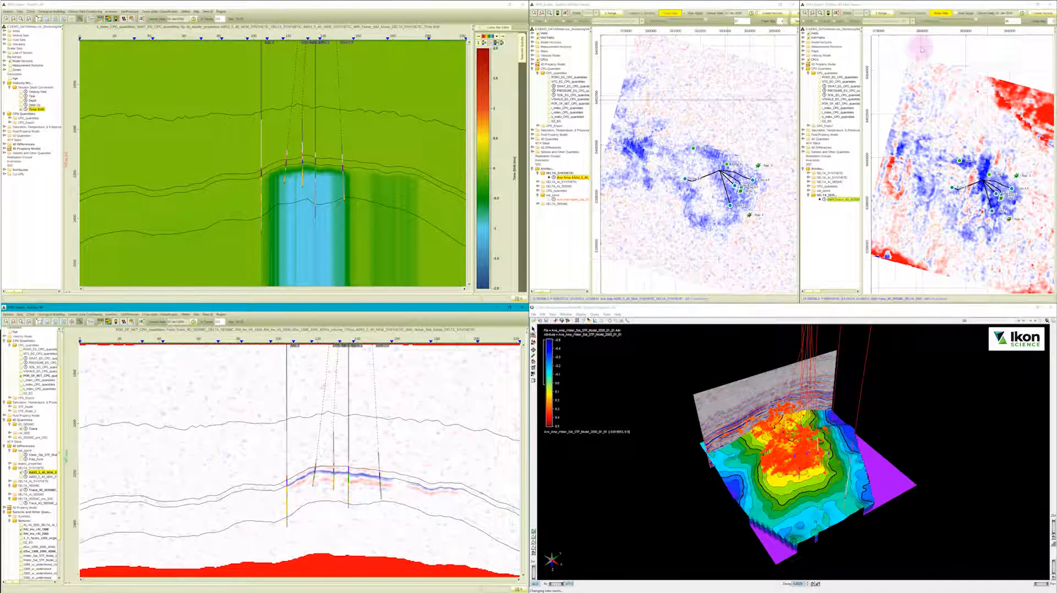
Replace the DELTA_SEISMIC map in the second map view with a map of the Velocity Model's Time Shift.
left_click(803, 55)
left_click(808, 60)
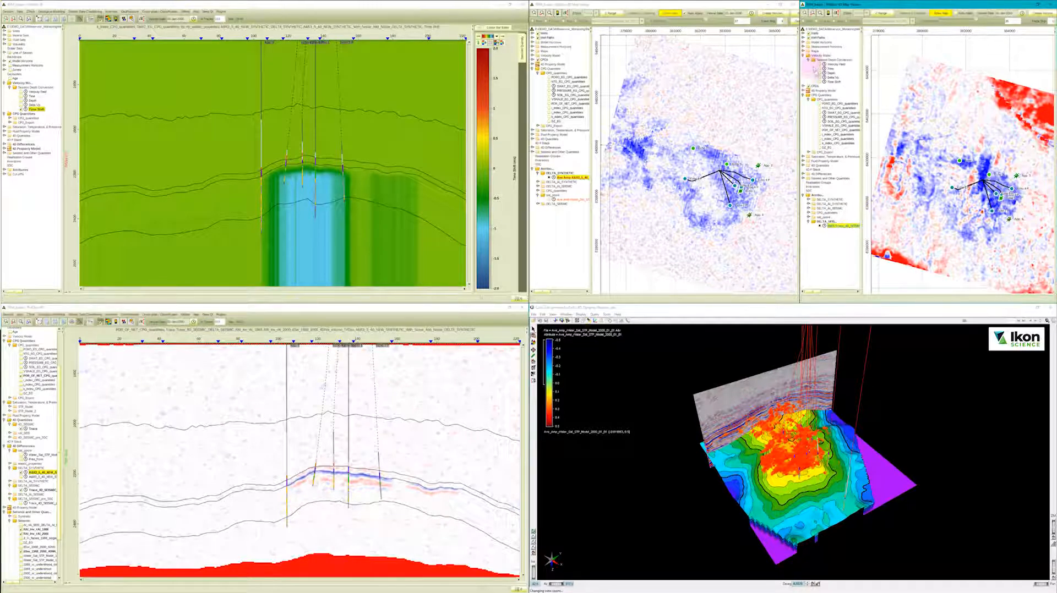
left_click(821, 82)
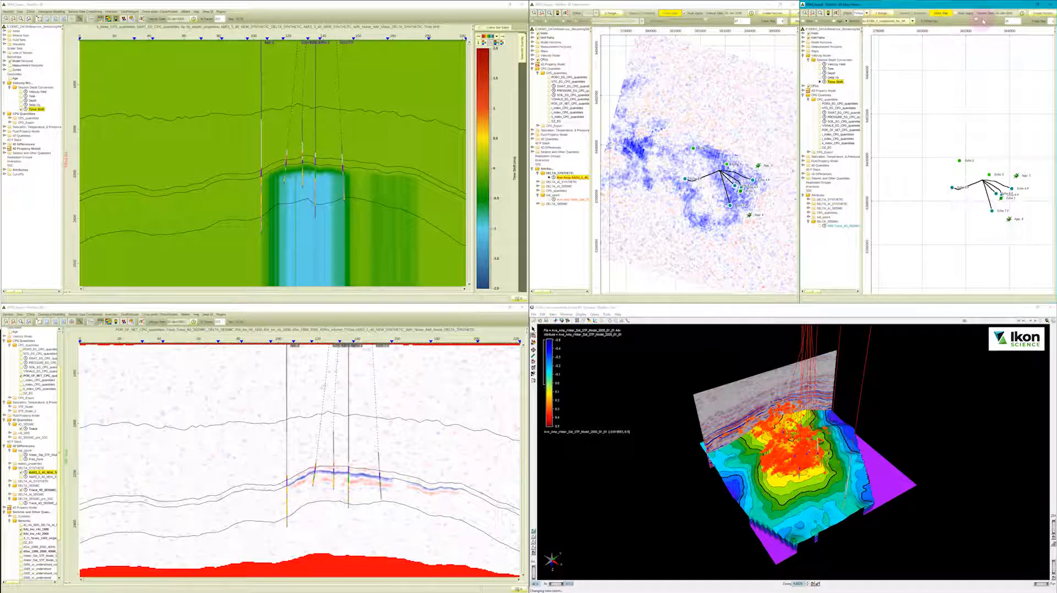
left_click(942, 14)
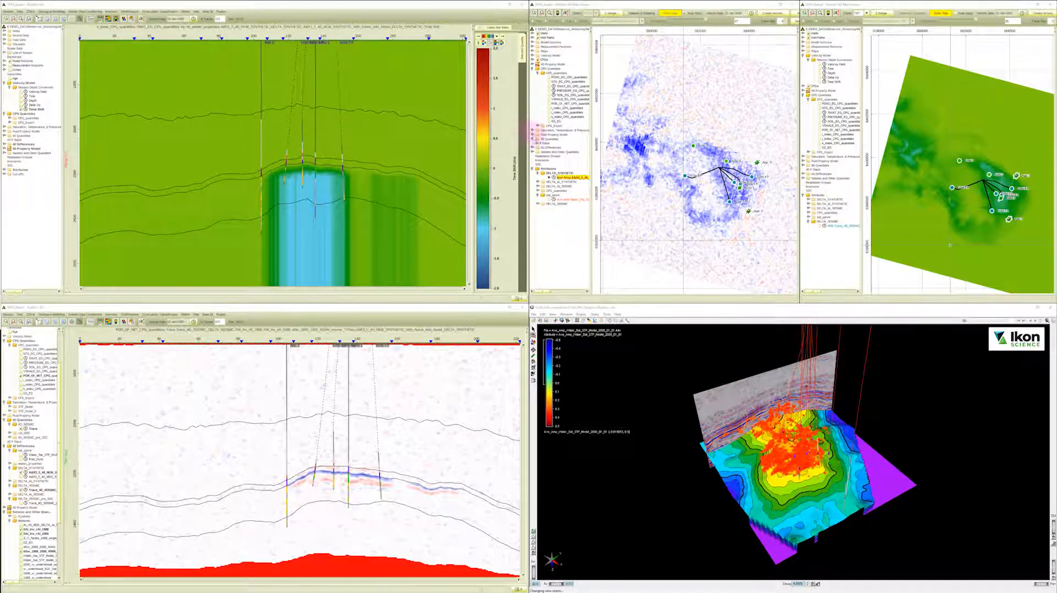
Select a volume from the Seismic group for the map view showing the DELTA_SYNTHETIC difference.
left_click(533, 152)
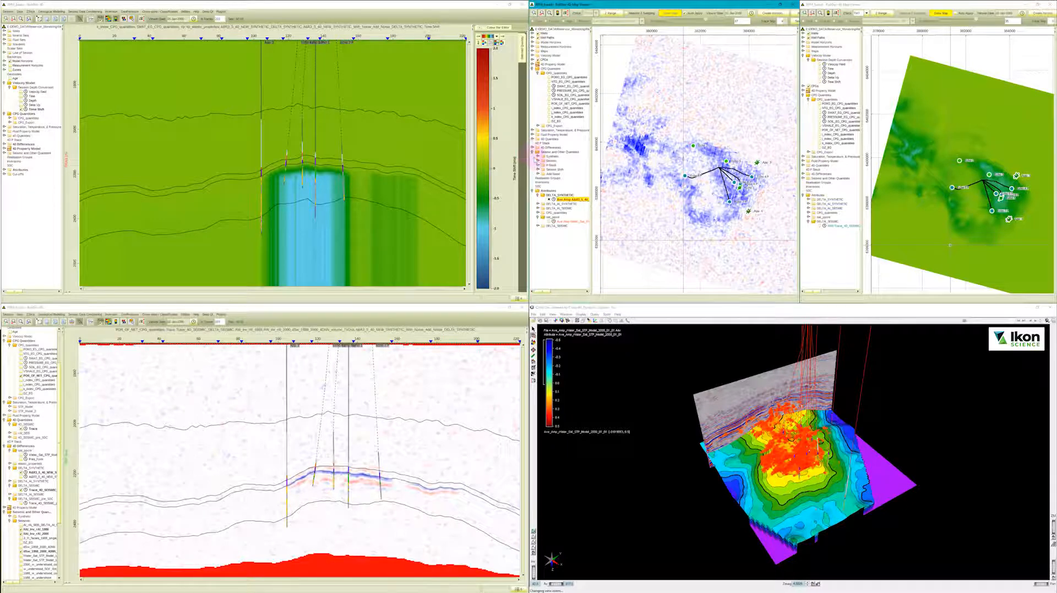
left_click(539, 161)
left_click(552, 209)
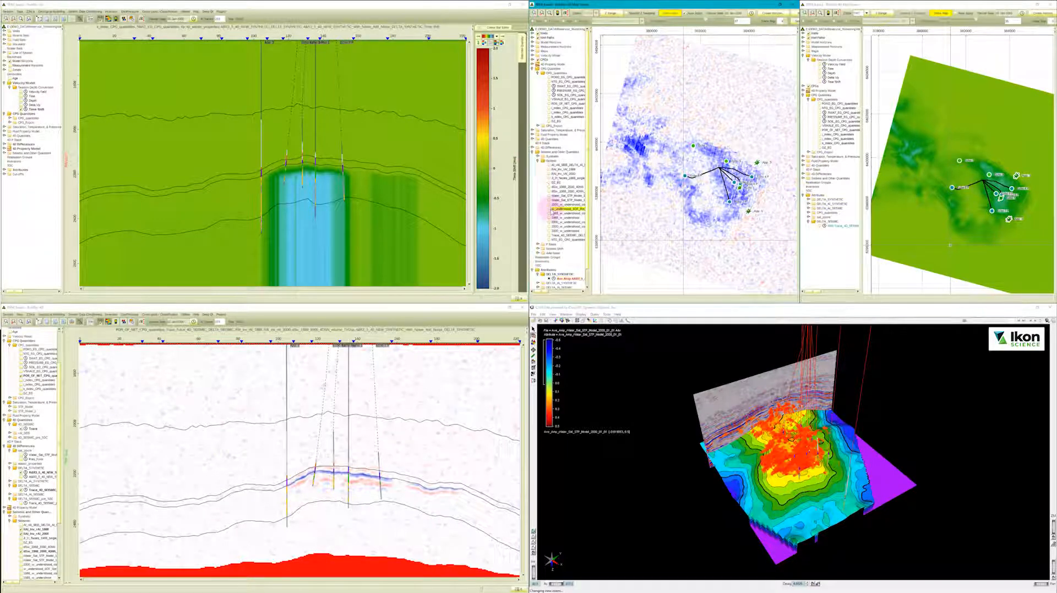